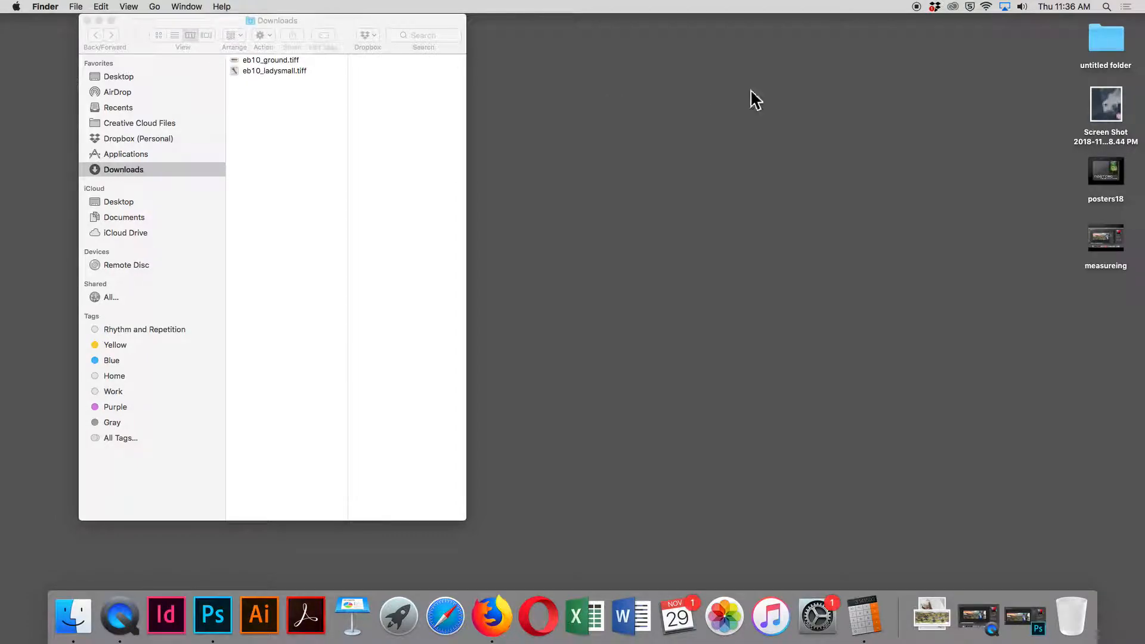
Step: Open the Dropbox folder and browse to 1_Fall2018, 115_F18 and the brownell_past folder
click(934, 7)
click(1009, 33)
click(805, 61)
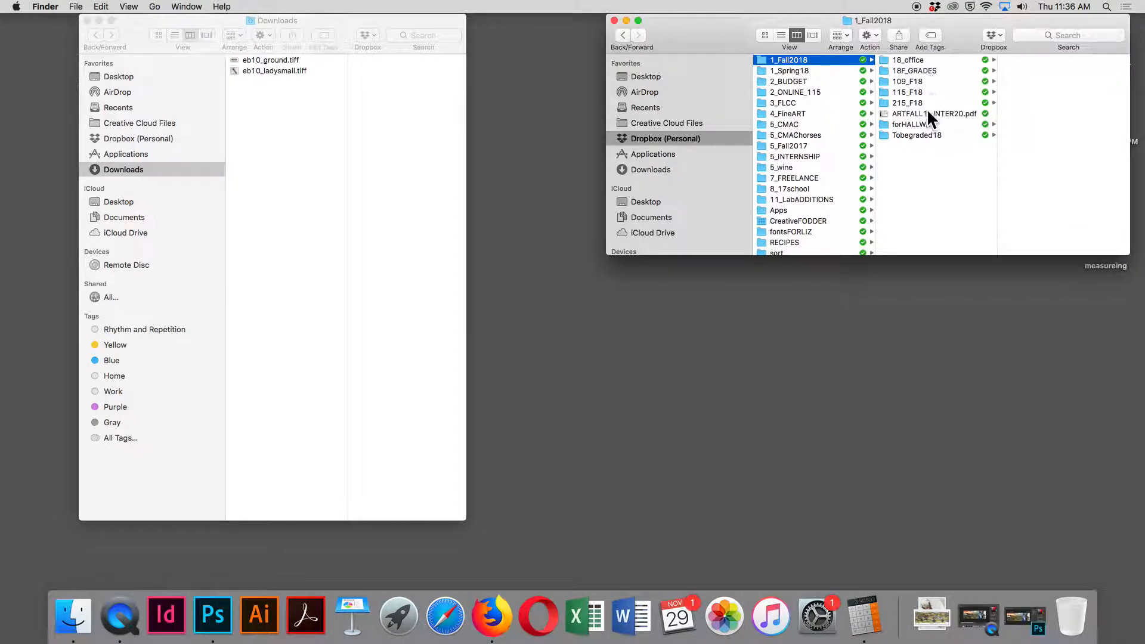
click(911, 91)
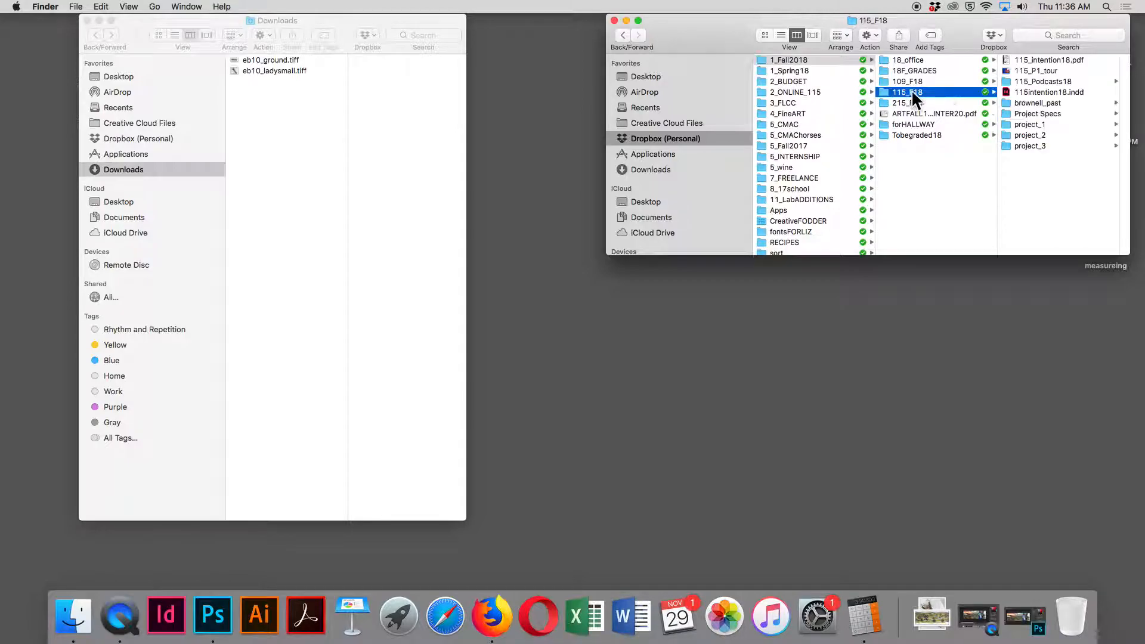
click(1043, 103)
click(1056, 81)
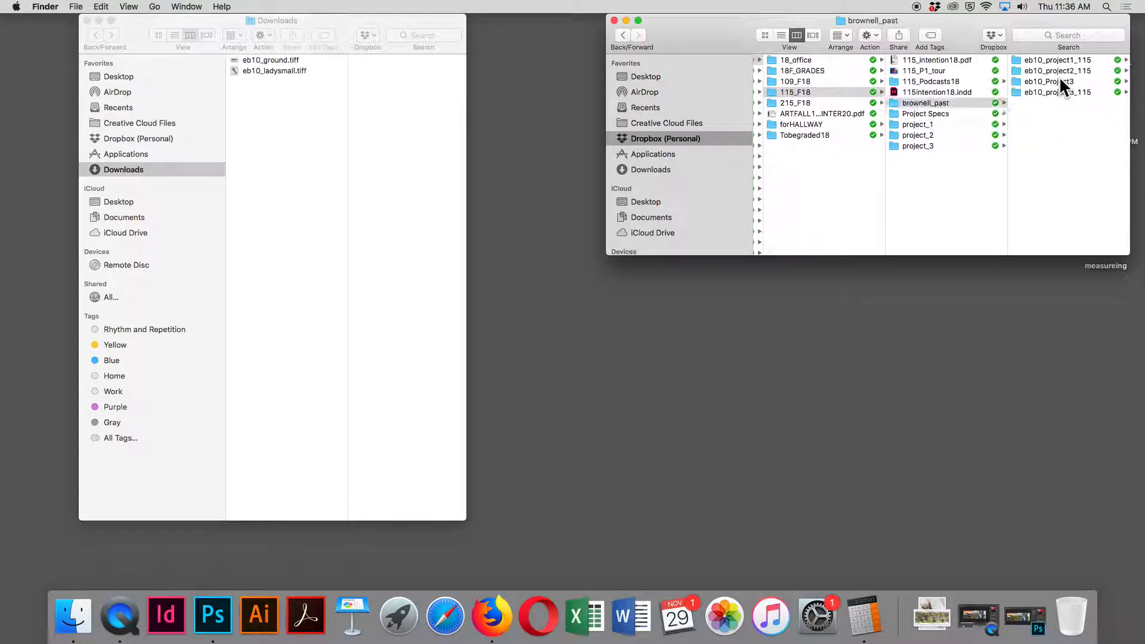
Step: Open eb10_project3_115 and go through its eb10_build and eb10_corrected subfolders to the eb10_ORIGscans folder
click(965, 91)
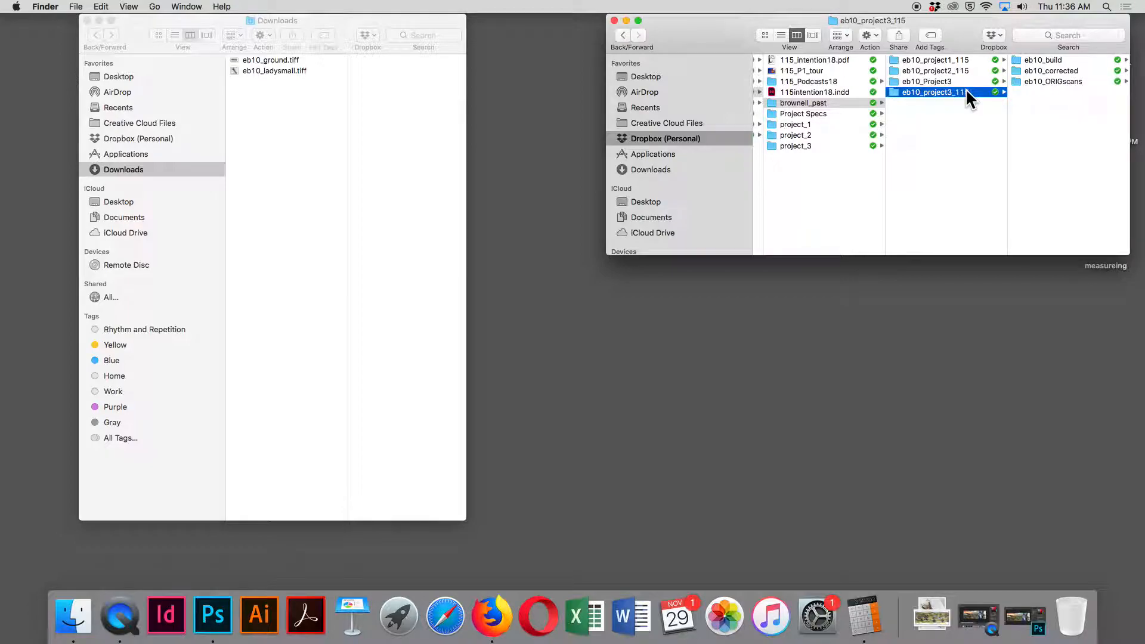
click(1064, 59)
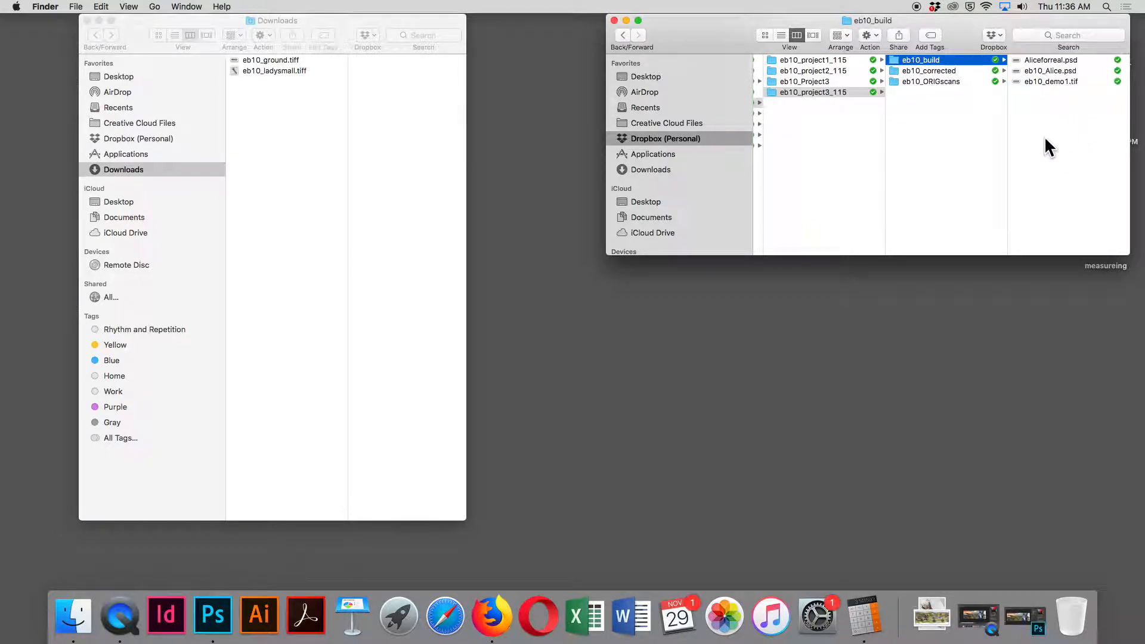
click(932, 71)
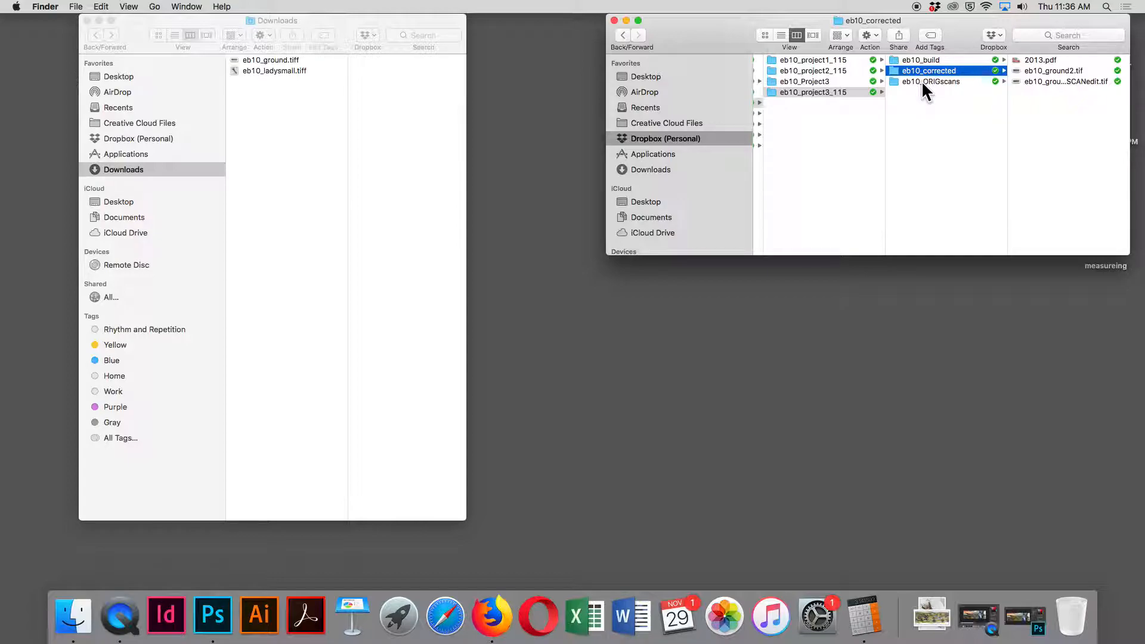
click(921, 82)
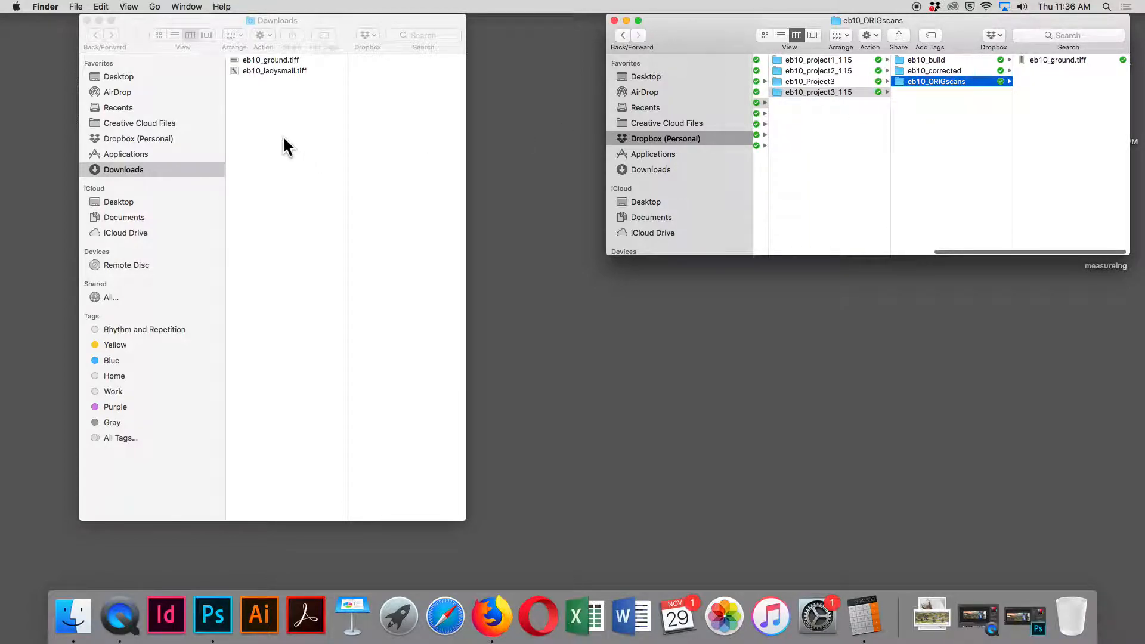
Step: Move eb10_ground.tiff and eb10_ladysmall.tiff from Downloads into eb10_ORIGscans, keeping both files where the name already exists
click(273, 66)
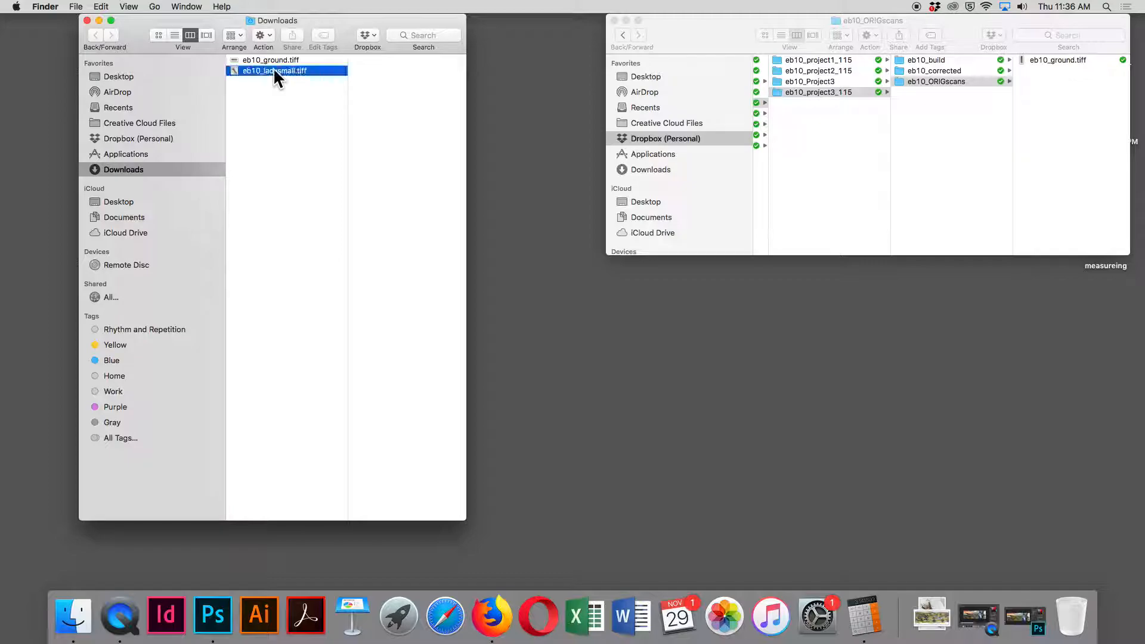
shift+click(269, 57)
drag(268, 57, 1054, 174)
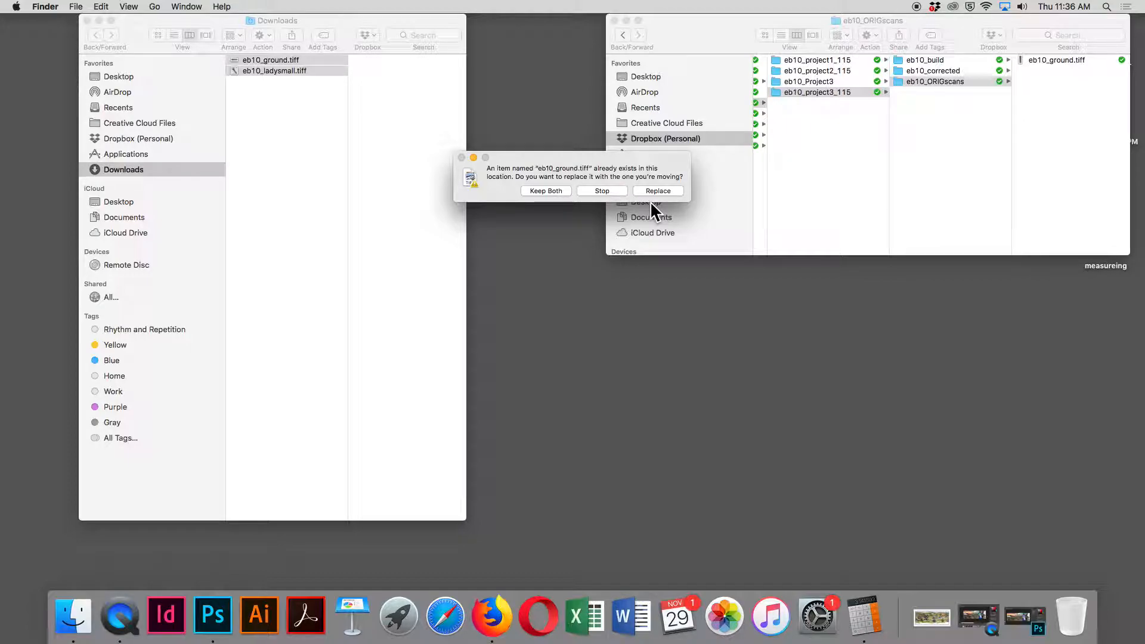
click(555, 192)
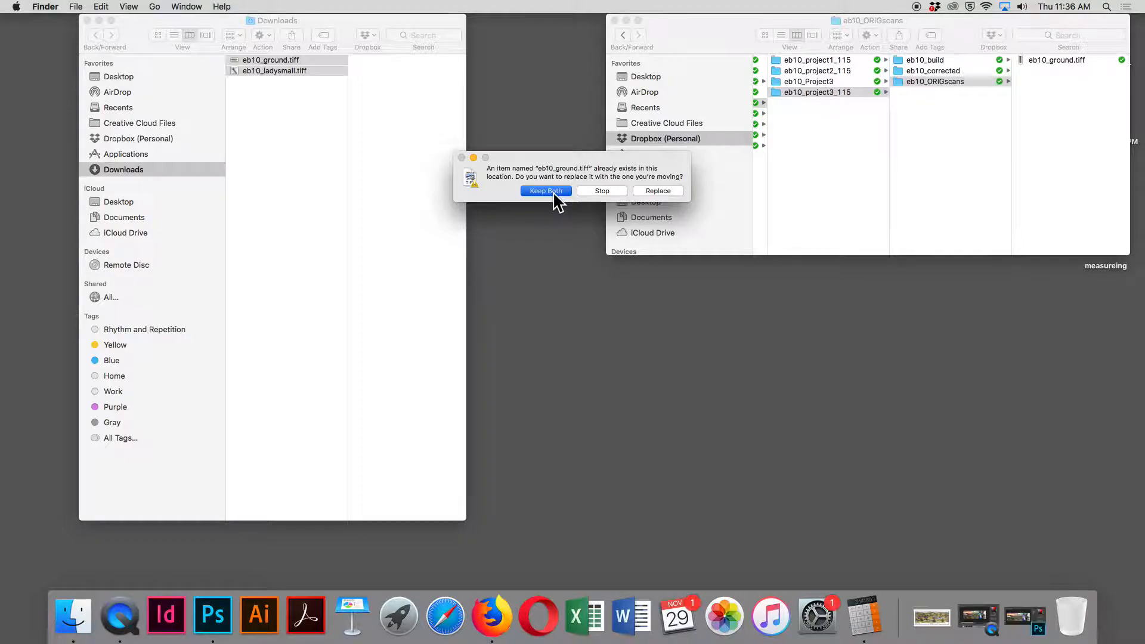
Step: Examine the previews of the three TIFF scans in the eb10_ORIGscans folder
click(930, 148)
click(949, 58)
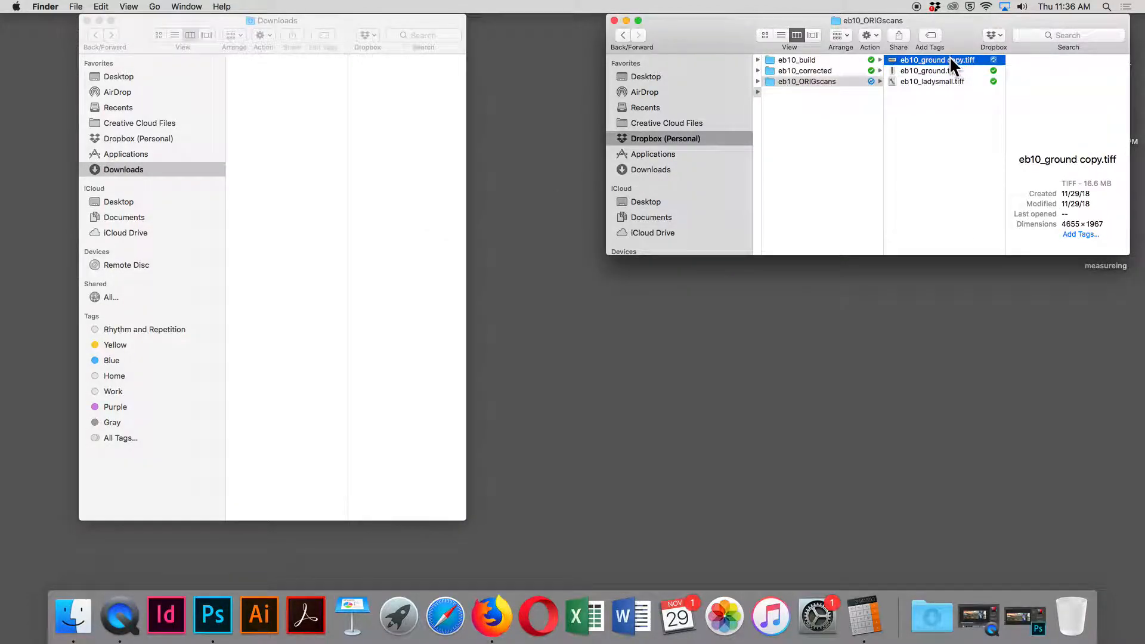
click(927, 82)
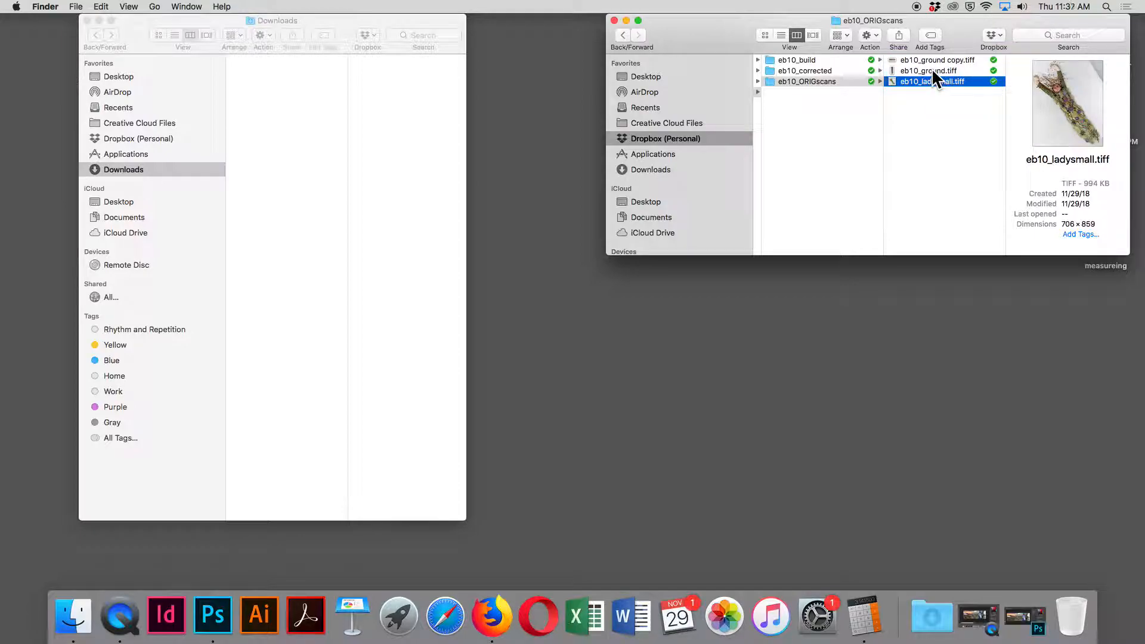
click(933, 70)
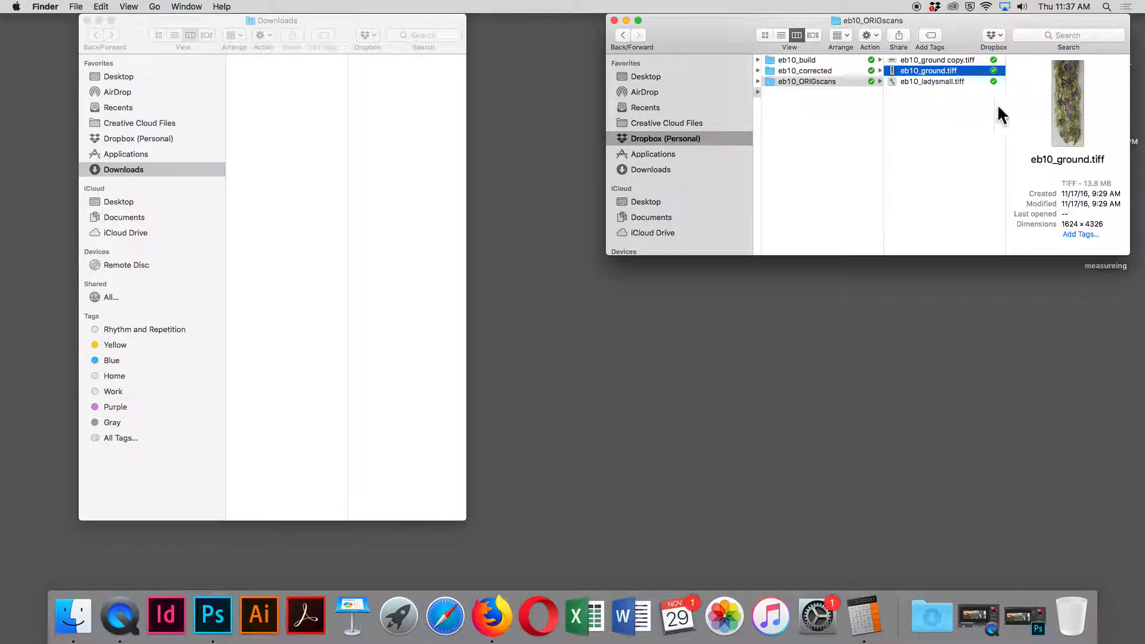
click(950, 60)
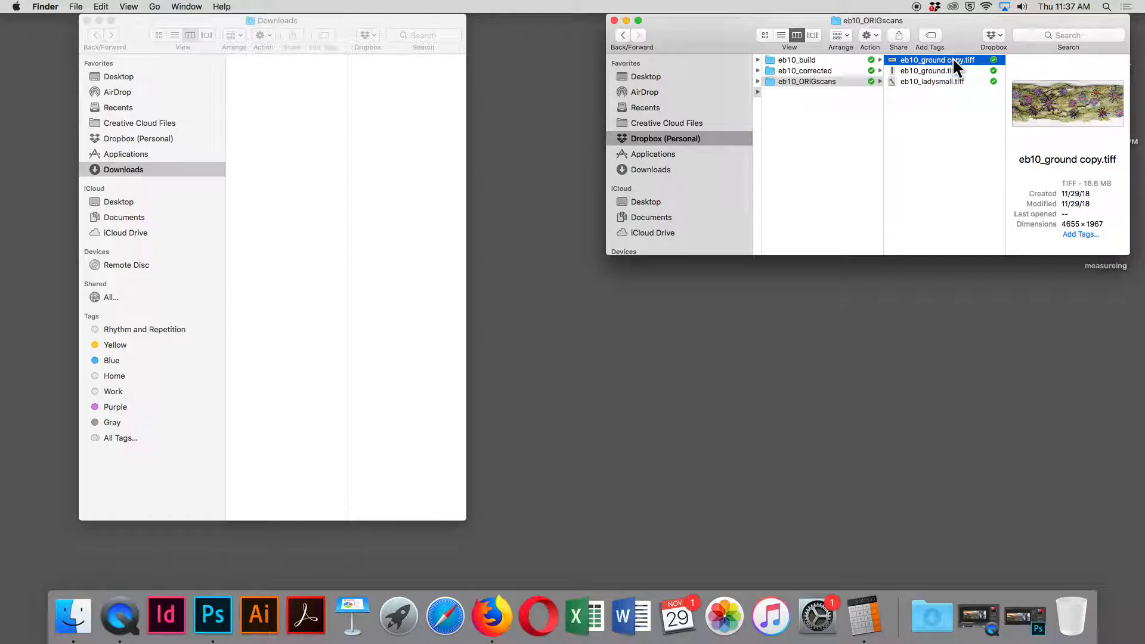
click(935, 81)
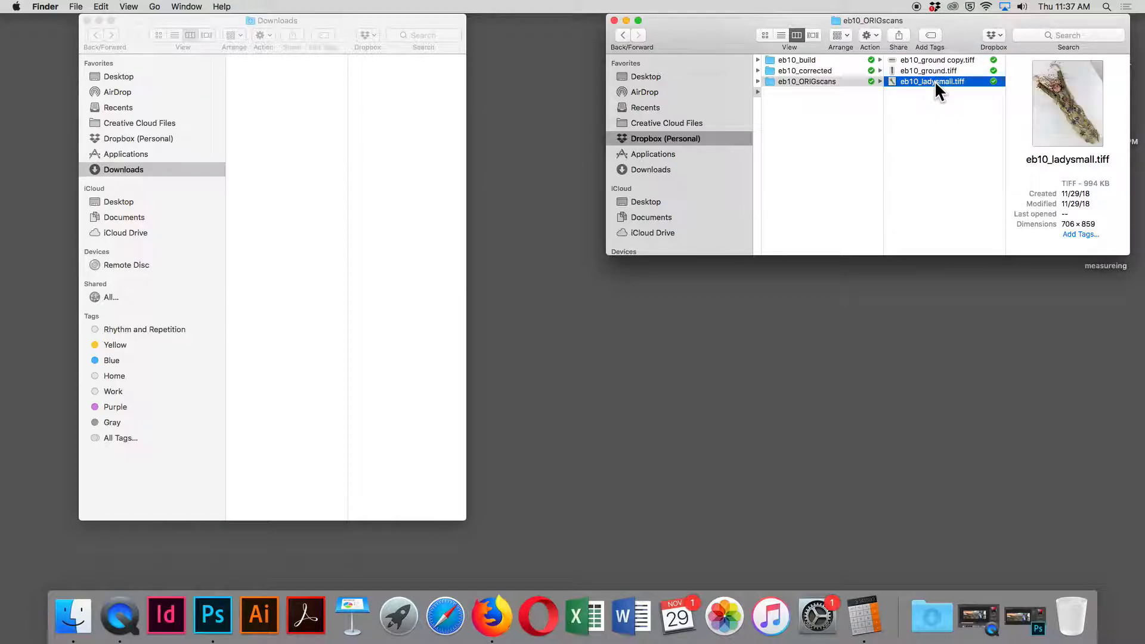
click(932, 70)
click(933, 60)
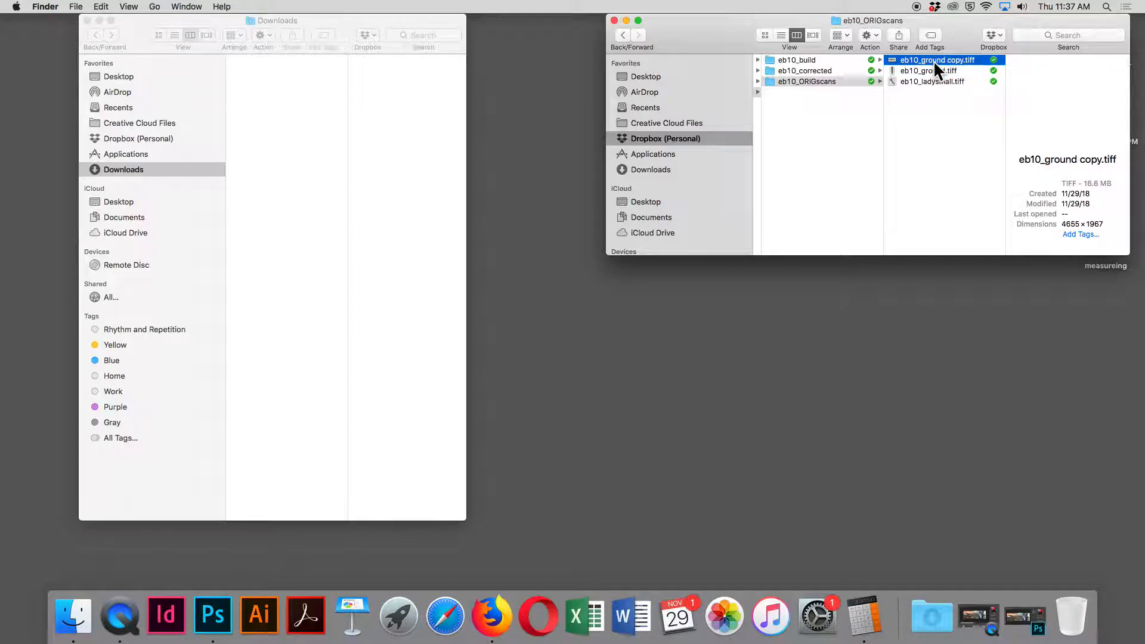
click(928, 137)
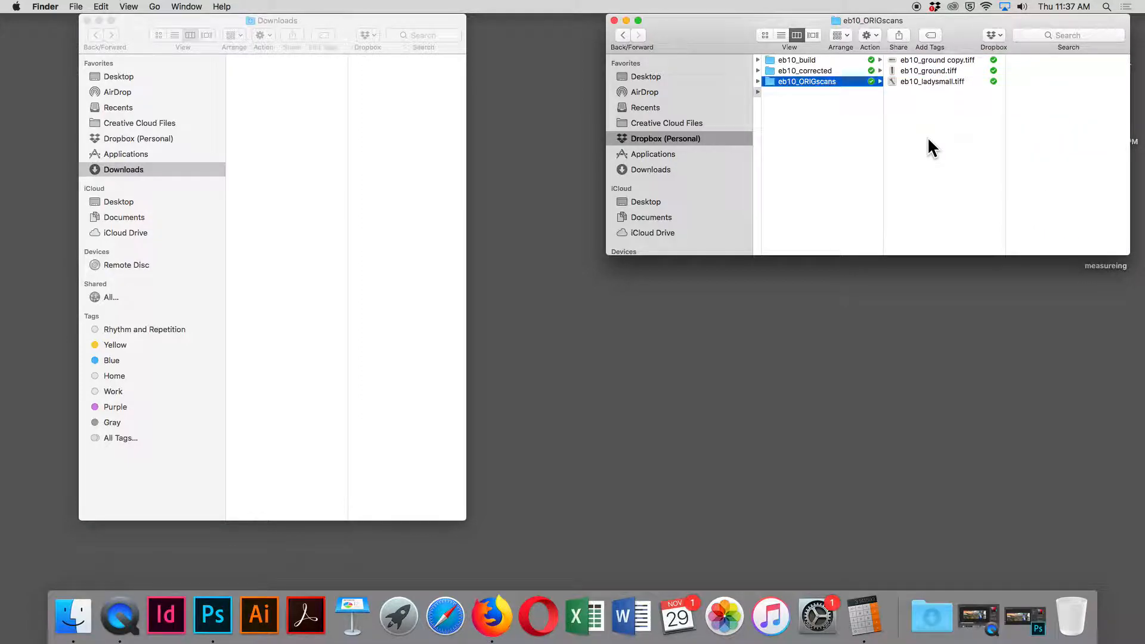
Step: Minimize the Downloads window, switch to Photoshop and open eb10_ladysmall.tiff from the eb10_ORIGscans folder
click(100, 20)
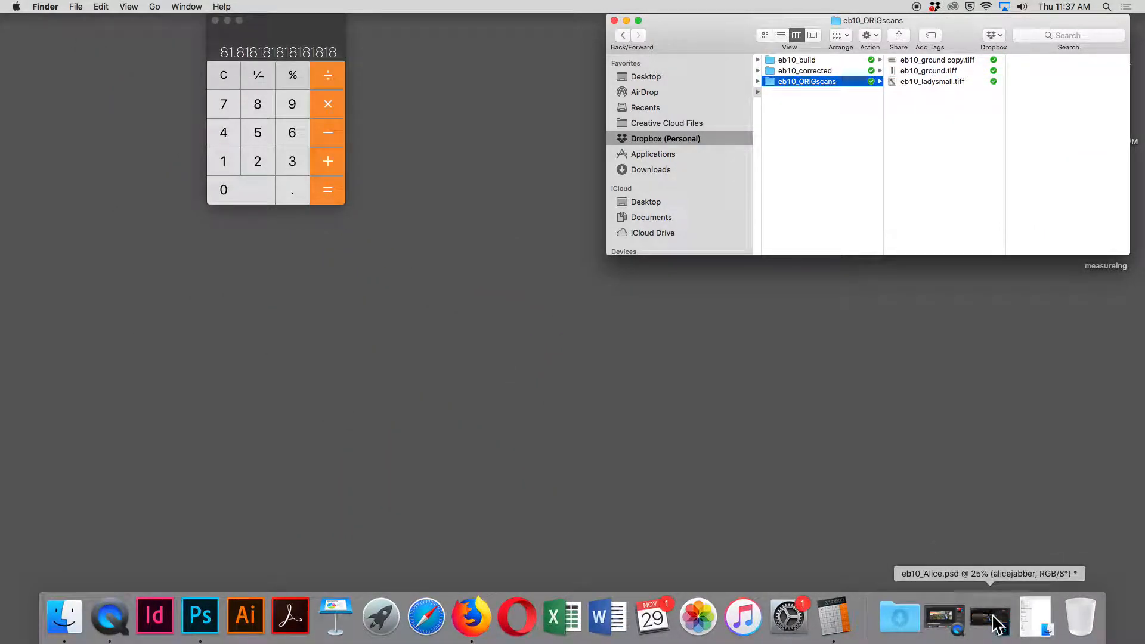
click(990, 617)
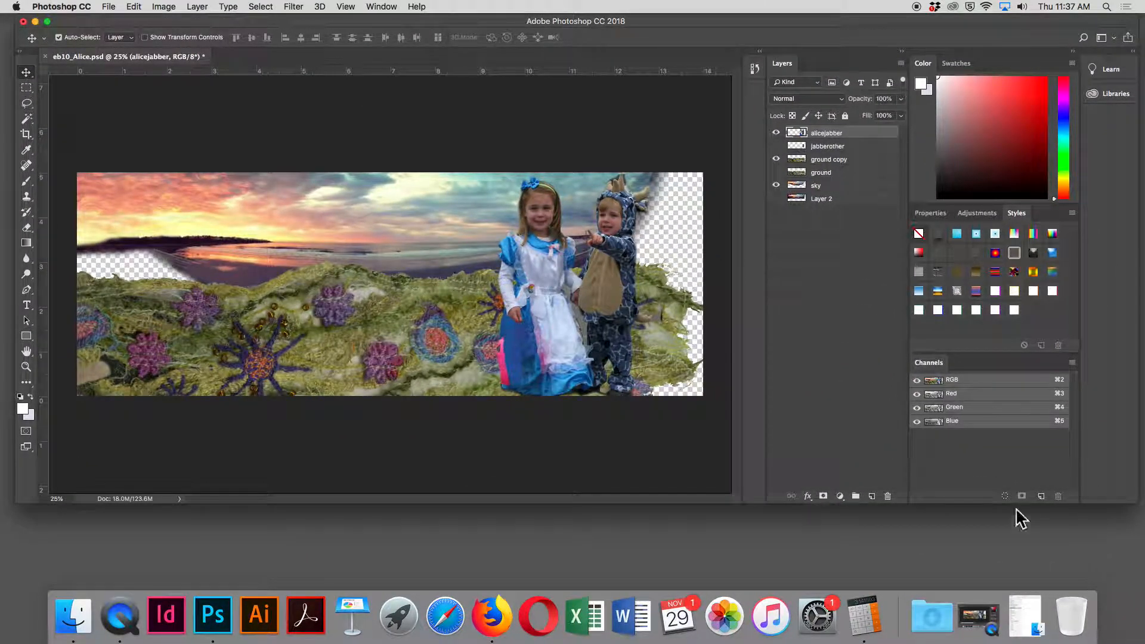
click(108, 7)
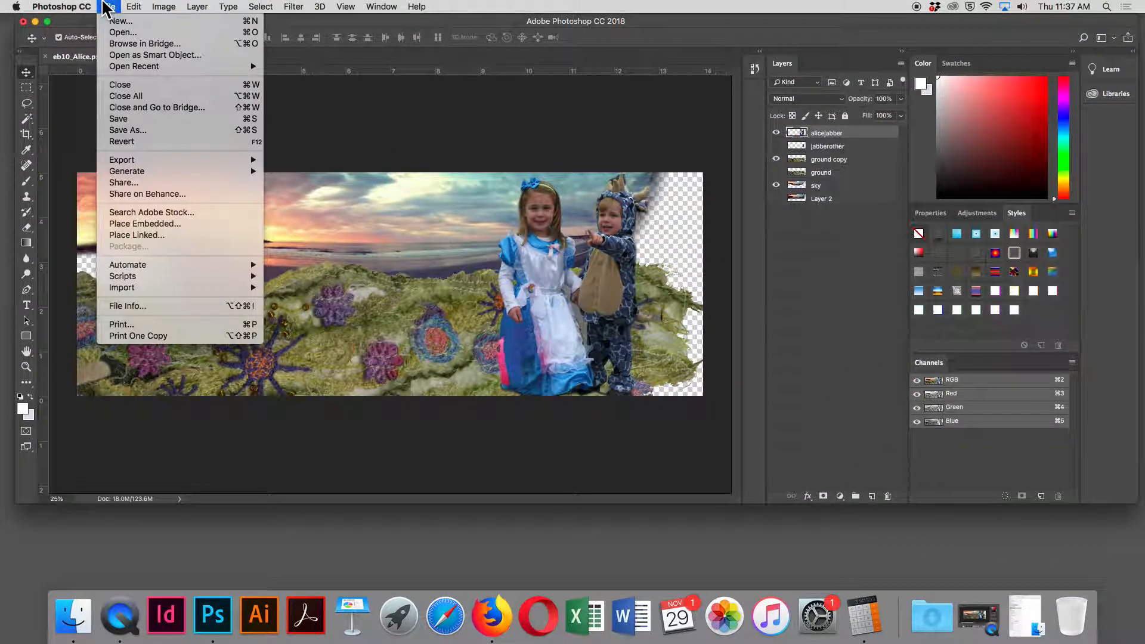
click(109, 35)
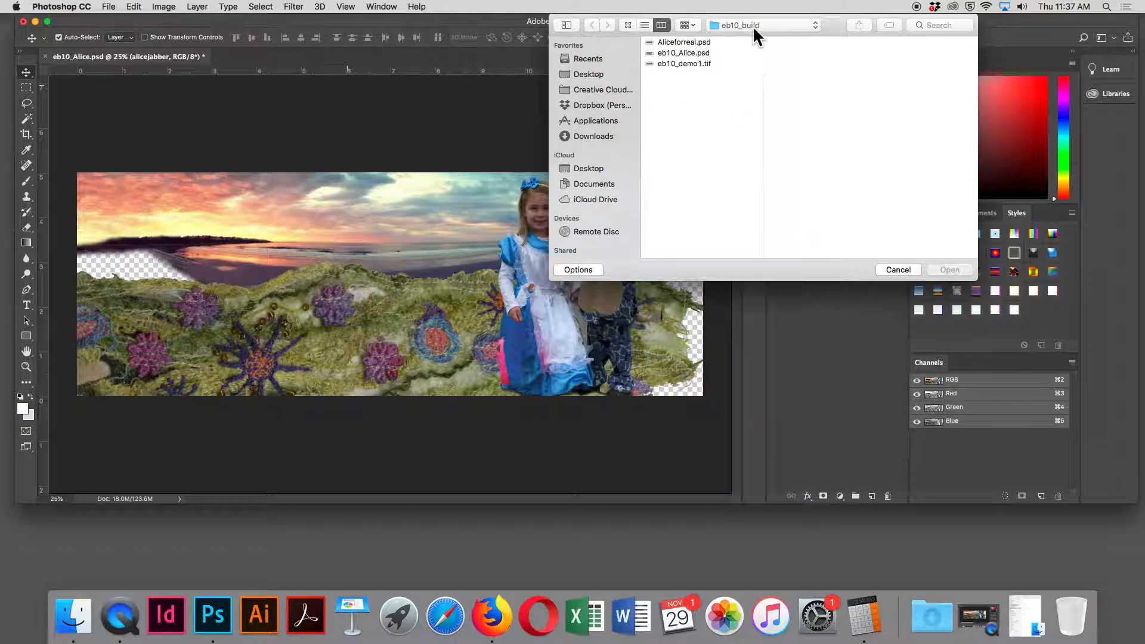
click(753, 25)
click(752, 38)
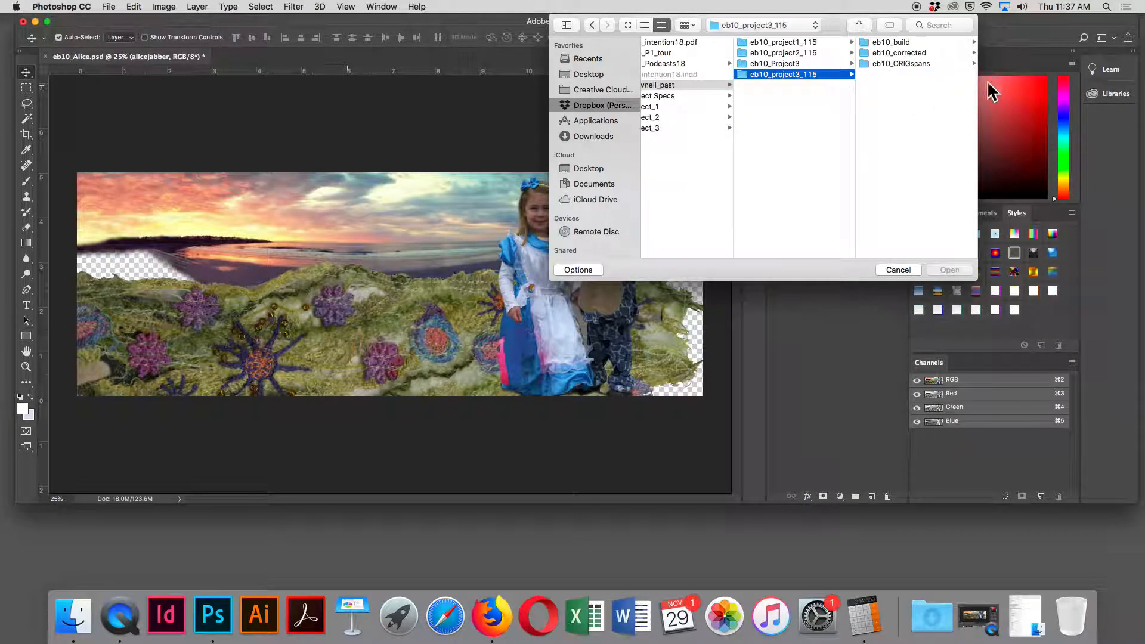
click(918, 60)
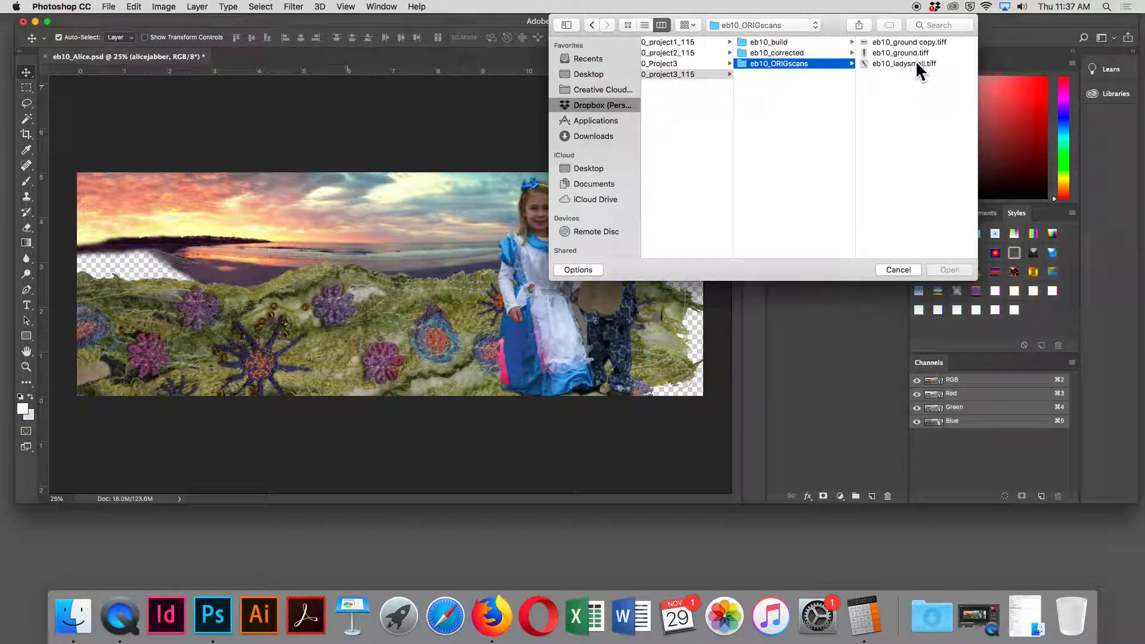
click(899, 62)
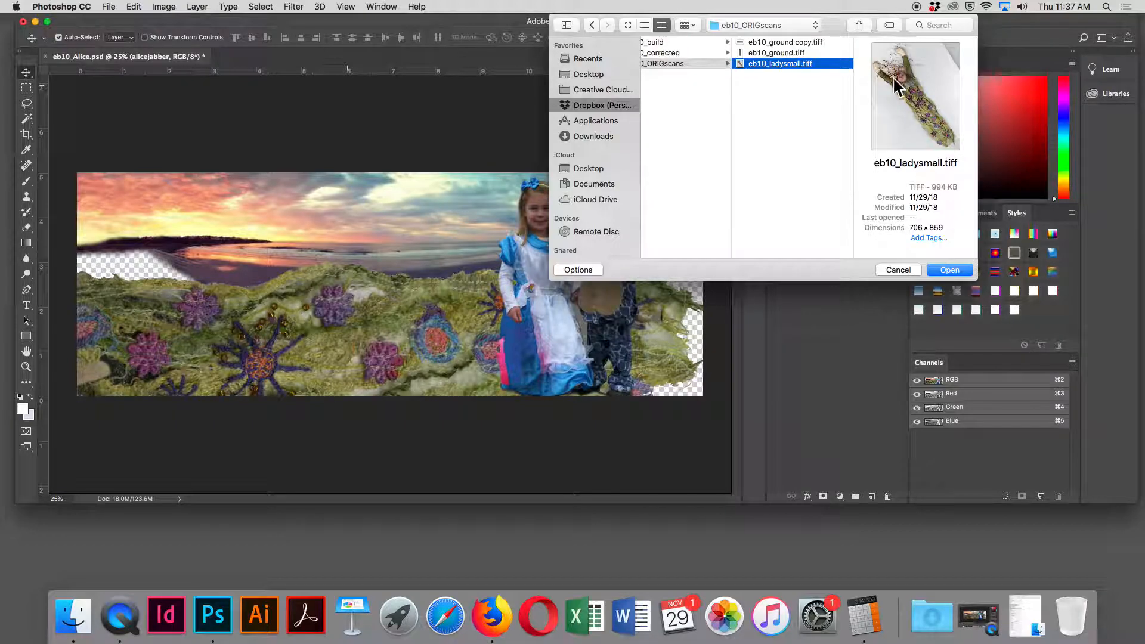
click(950, 270)
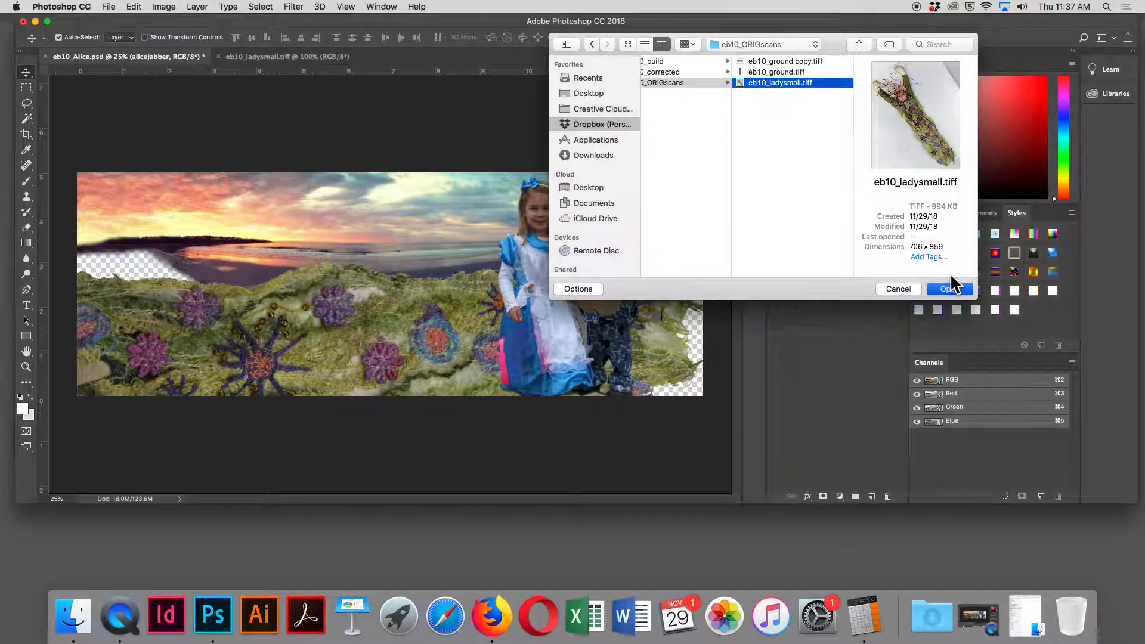
click(163, 6)
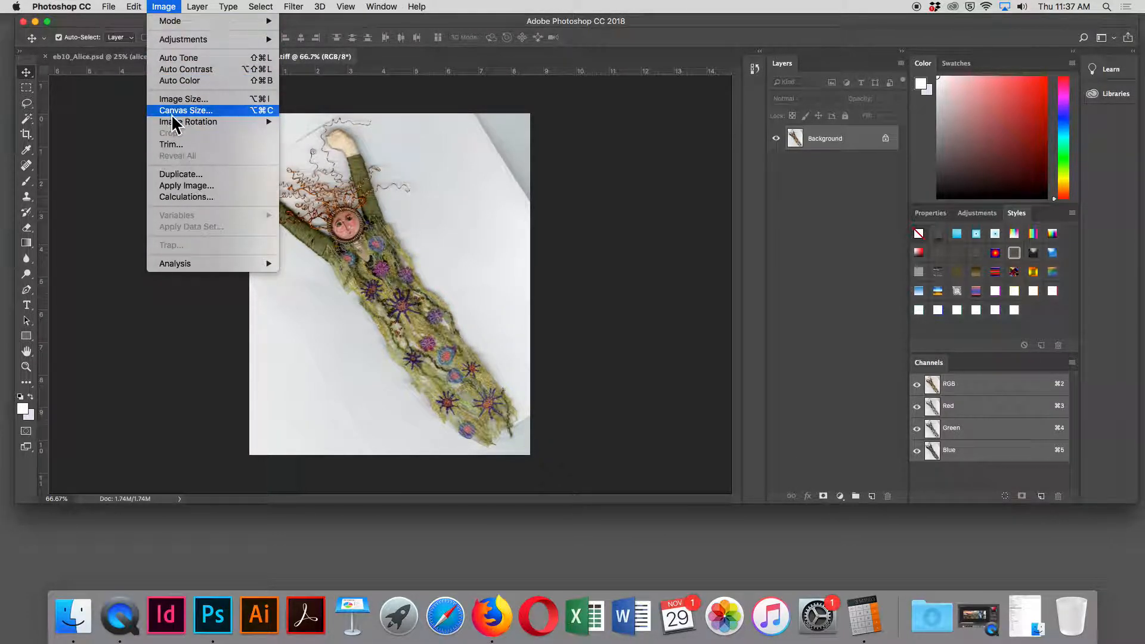
mouse_move(200, 42)
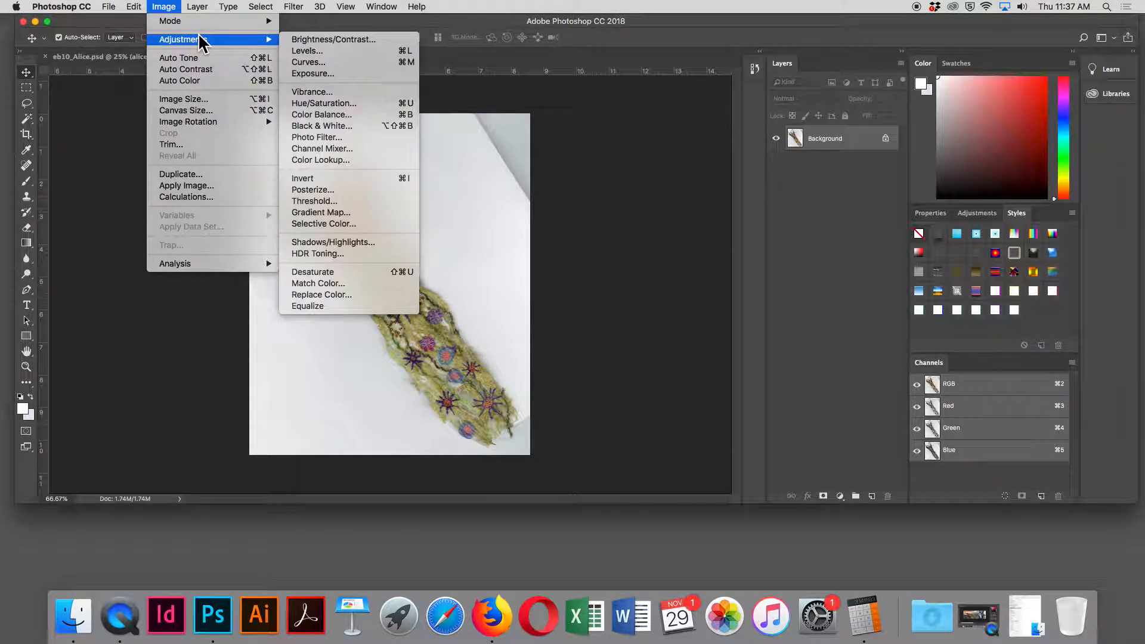
mouse_move(133, 6)
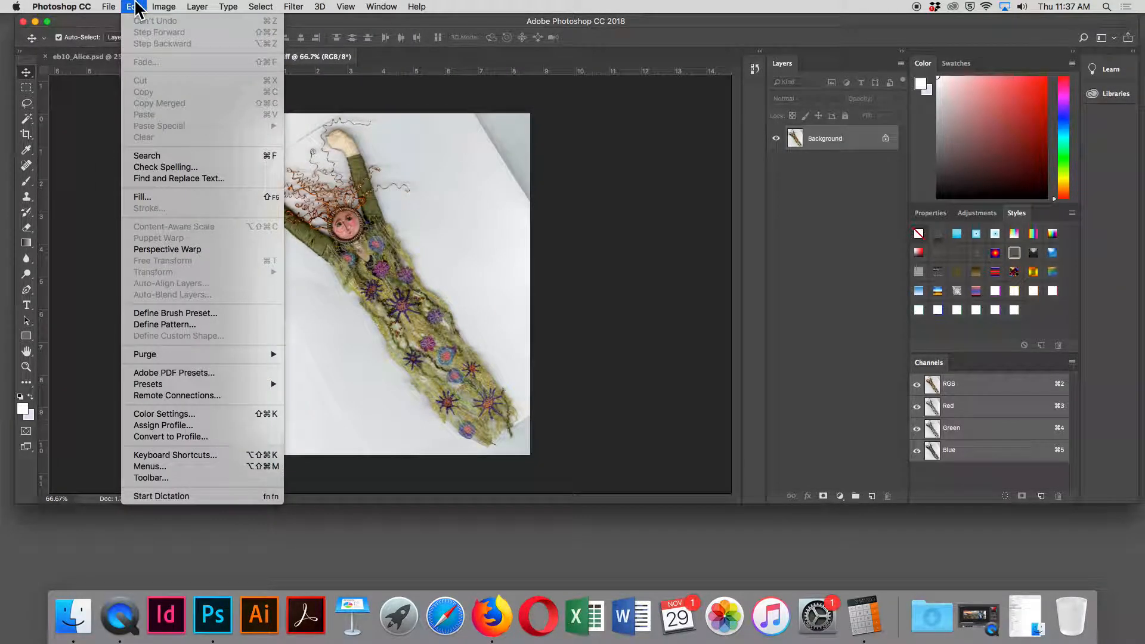
click(135, 8)
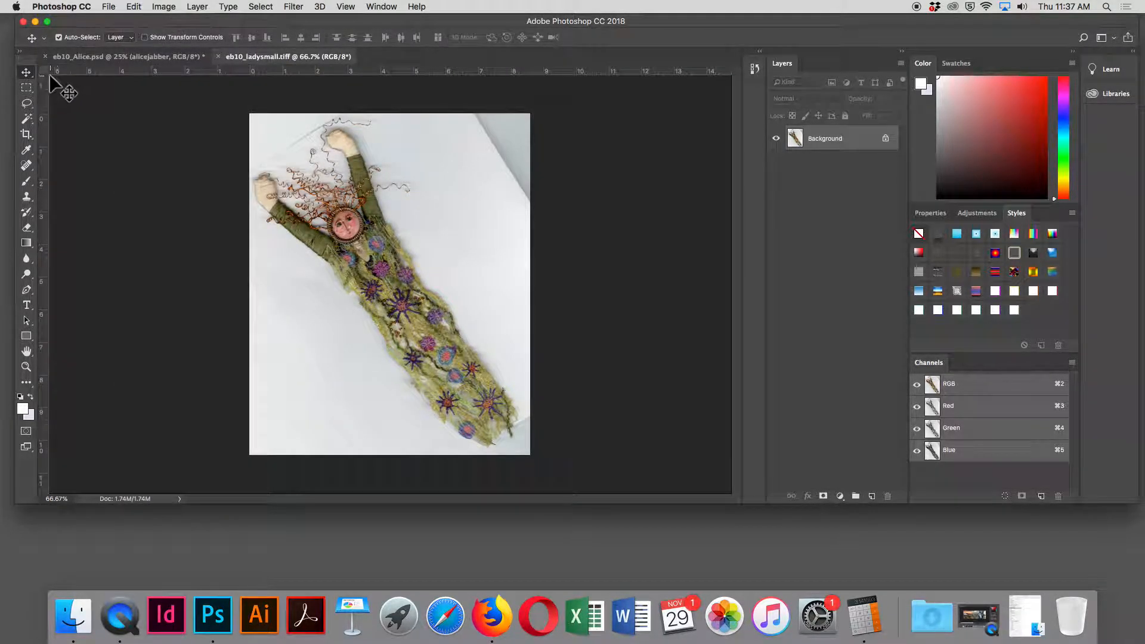
Step: Rotate the canvas of the doll scan clockwise by an arbitrary angle so that the figure stands roughly upright
click(135, 6)
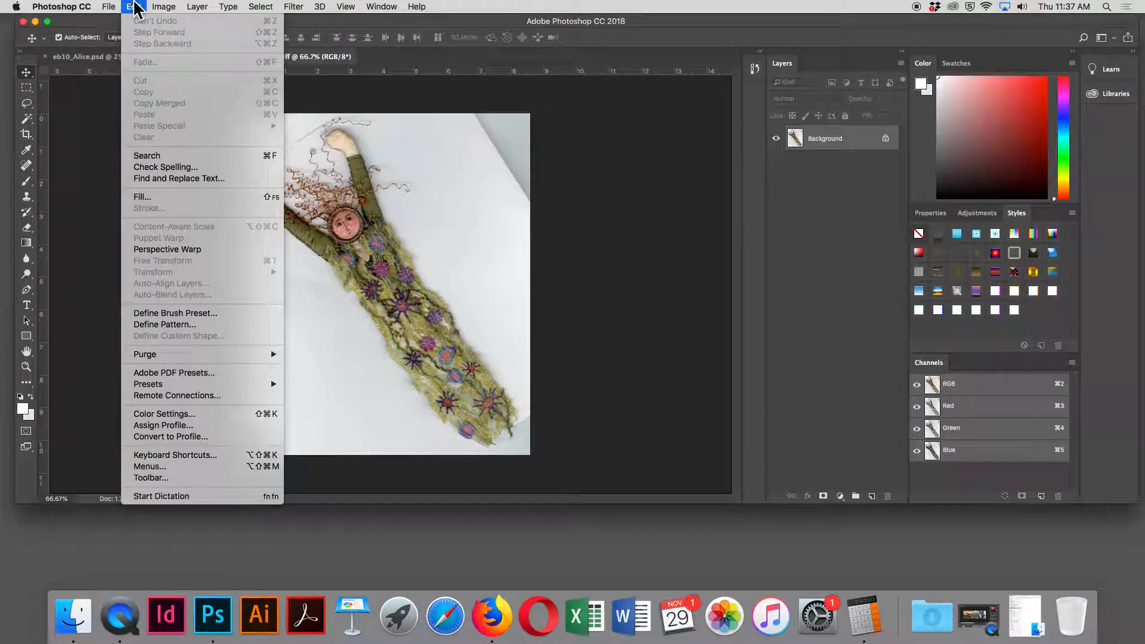
mouse_move(171, 9)
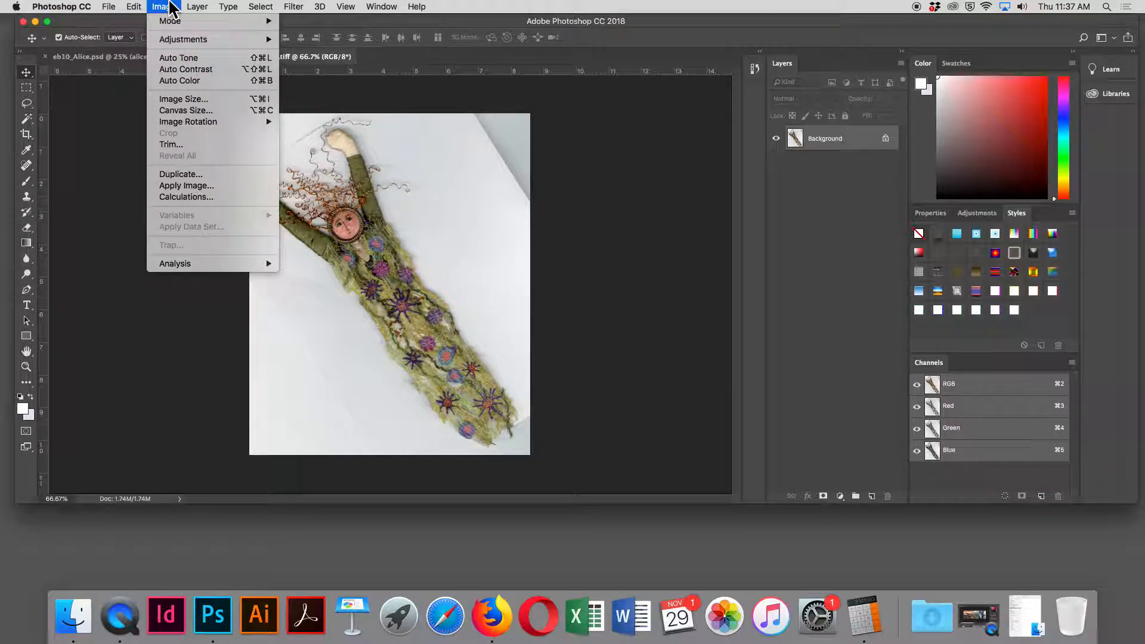
mouse_move(227, 122)
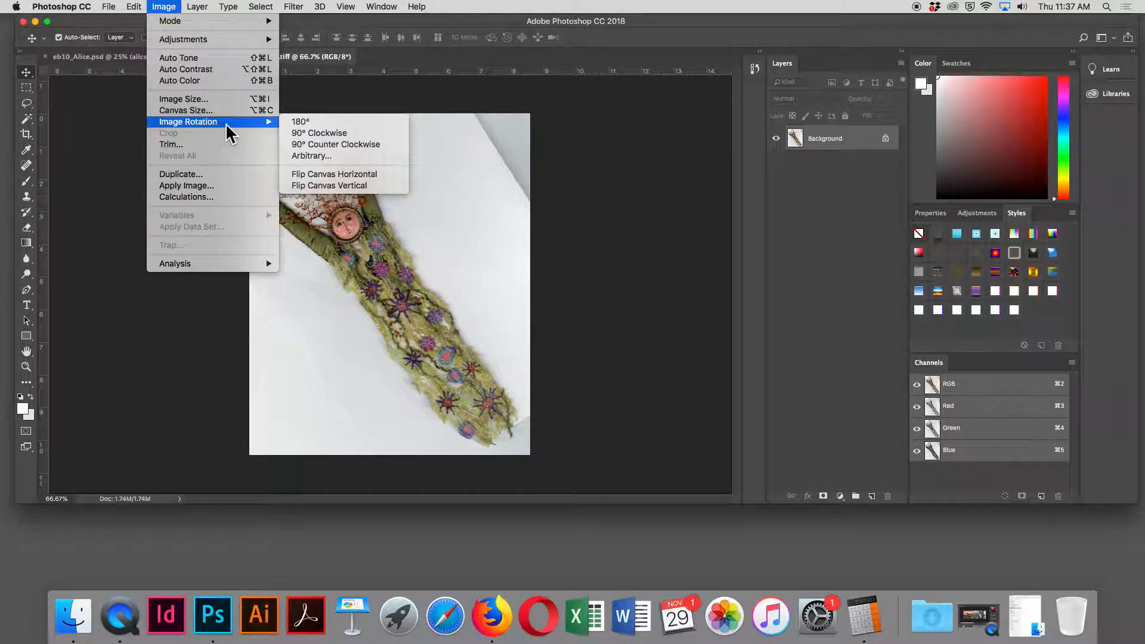
click(335, 157)
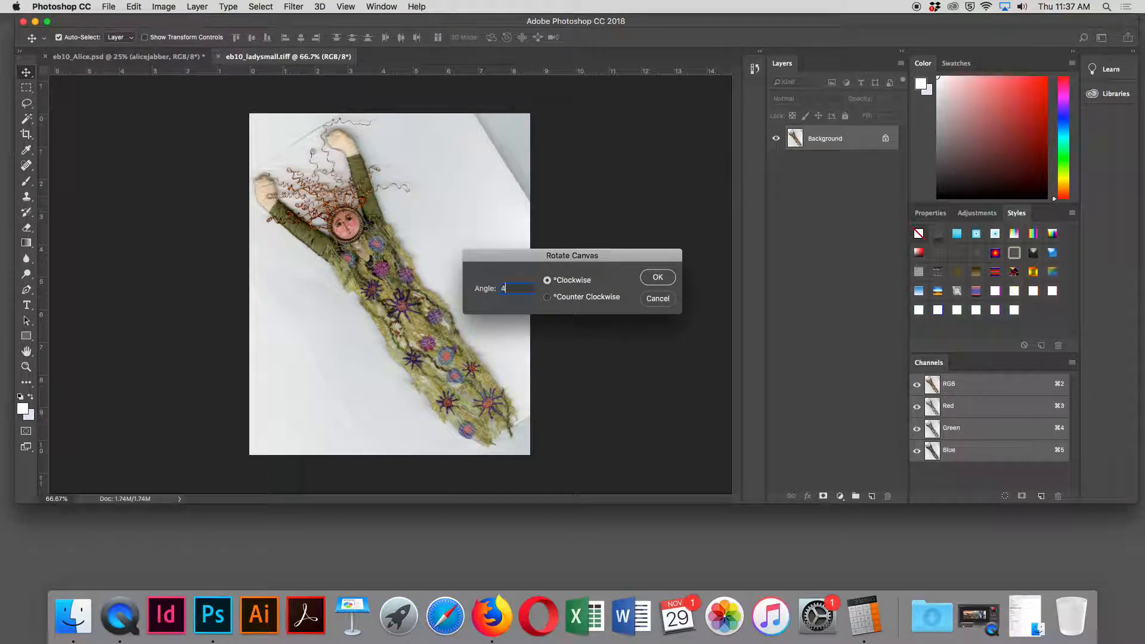
key(Return)
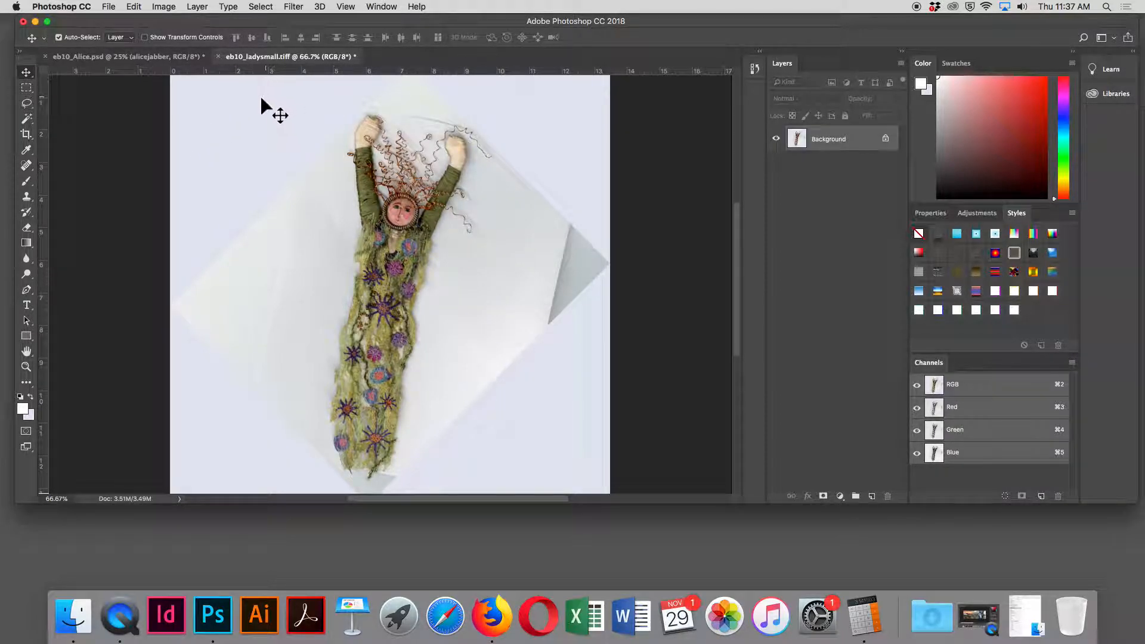
Step: Crop the rotated doll scan on the sides, top and bottom so the canvas fits closely around the figure
click(26, 133)
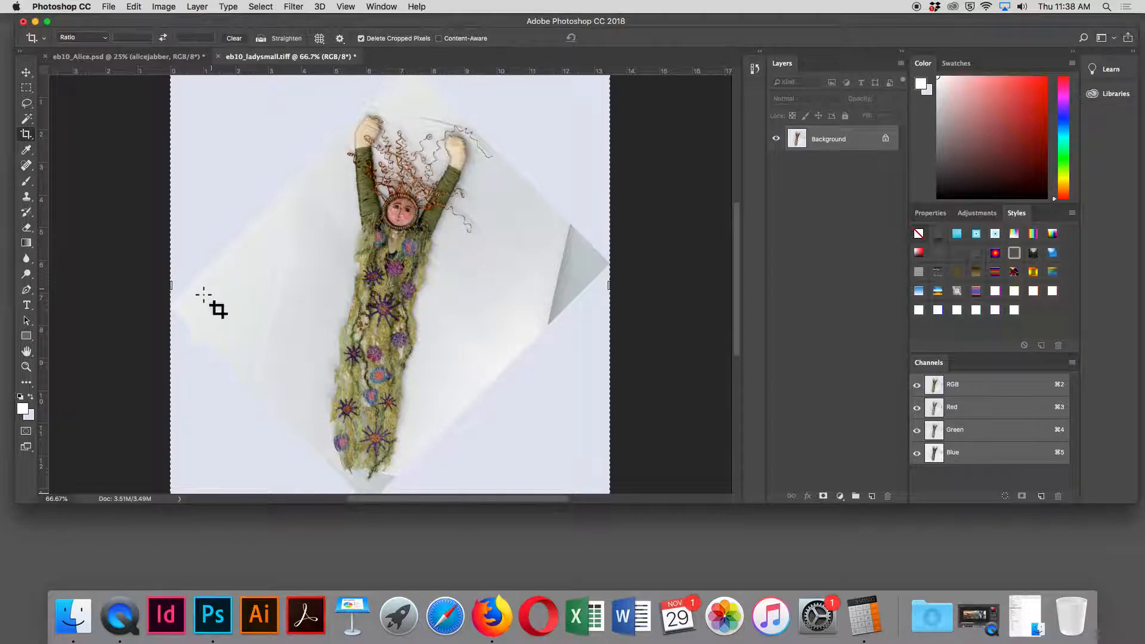
drag(172, 285, 255, 290)
drag(531, 285, 482, 286)
key(super+r)
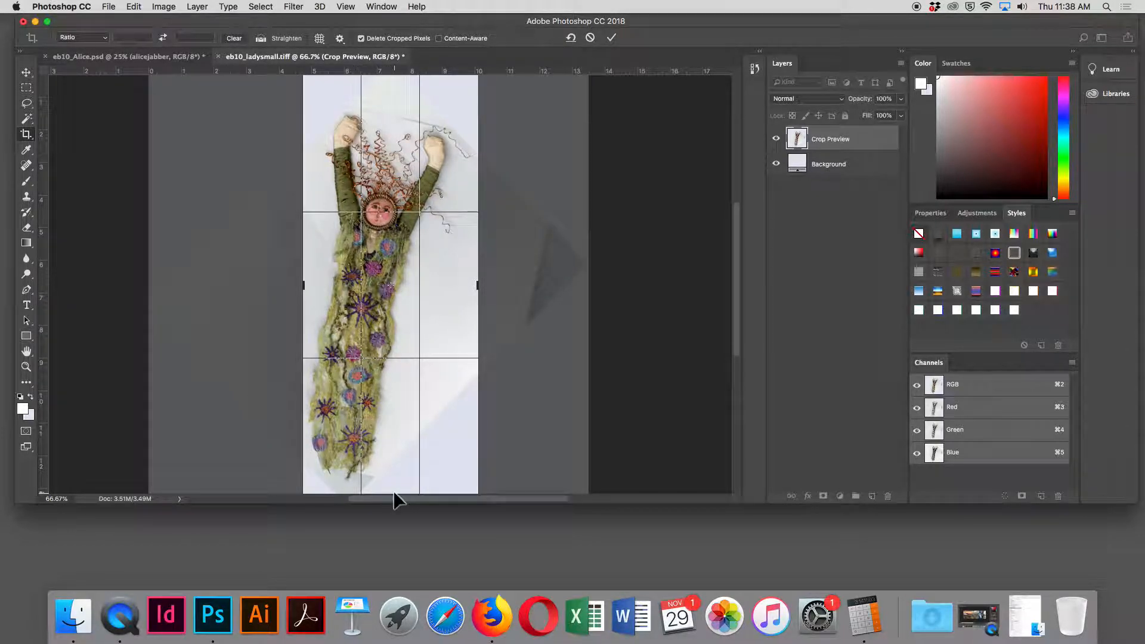
drag(1136, 504, 1124, 574)
drag(384, 535, 388, 519)
key(super+r)
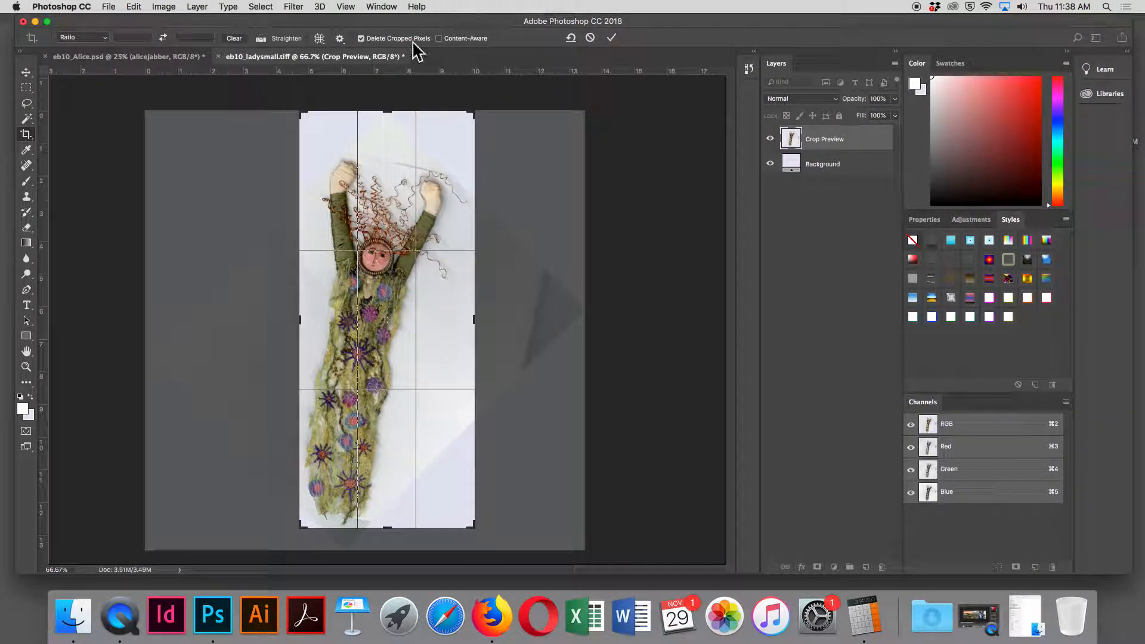
drag(388, 112, 388, 135)
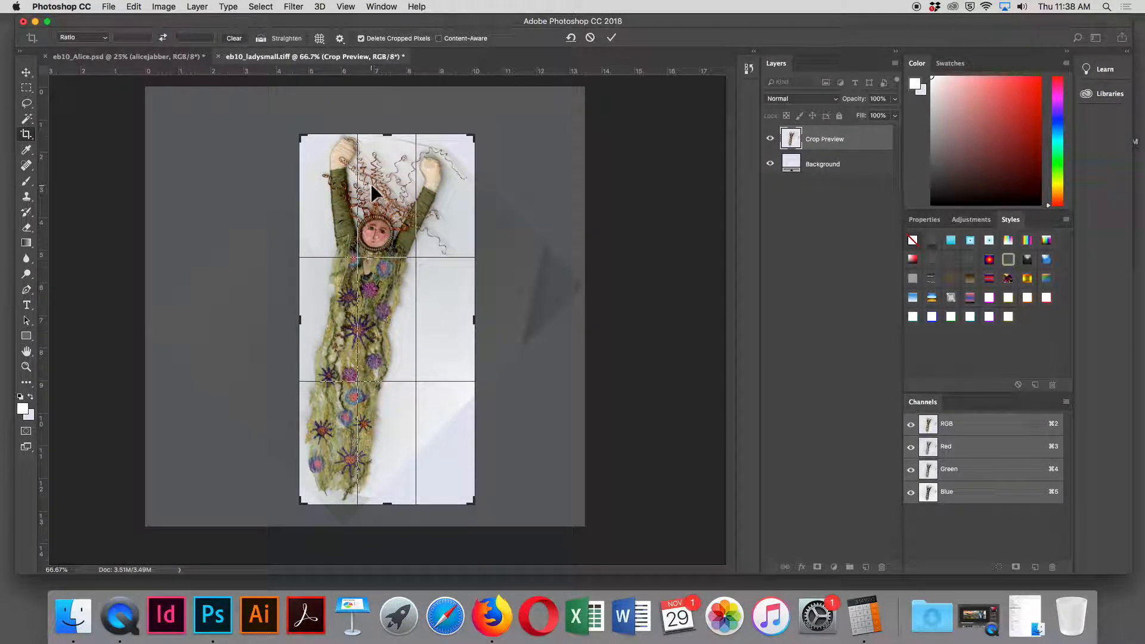
key(Return)
Step: Select the whole image and rotate its contents about 7.5° counterclockwise so the doll stands straight, shifting it back within the canvas
click(133, 7)
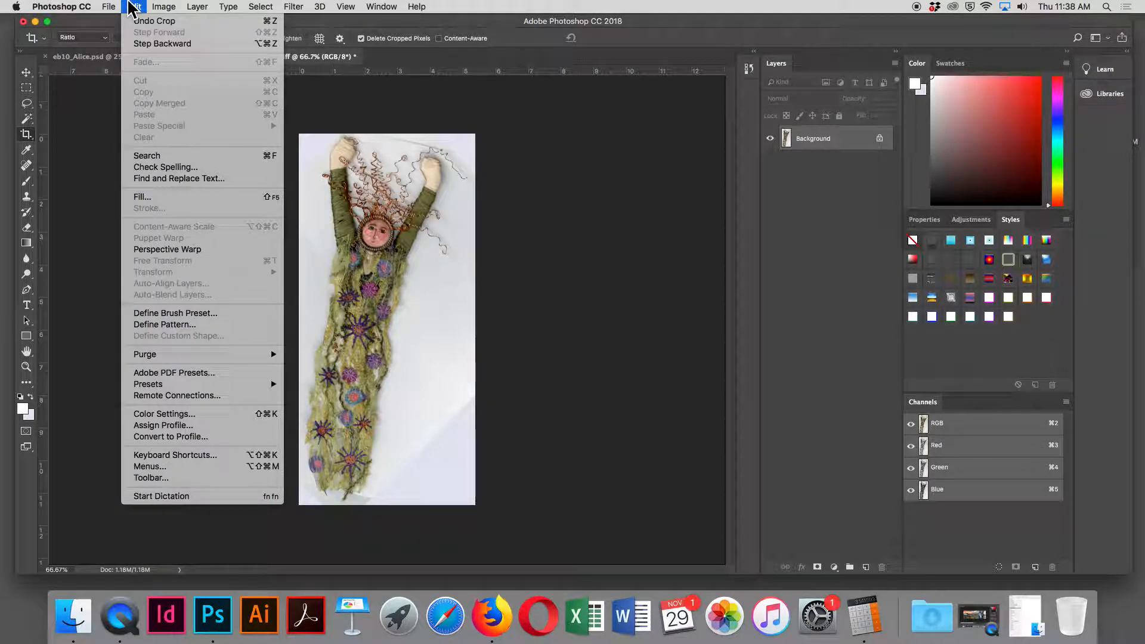
click(160, 7)
click(160, 7)
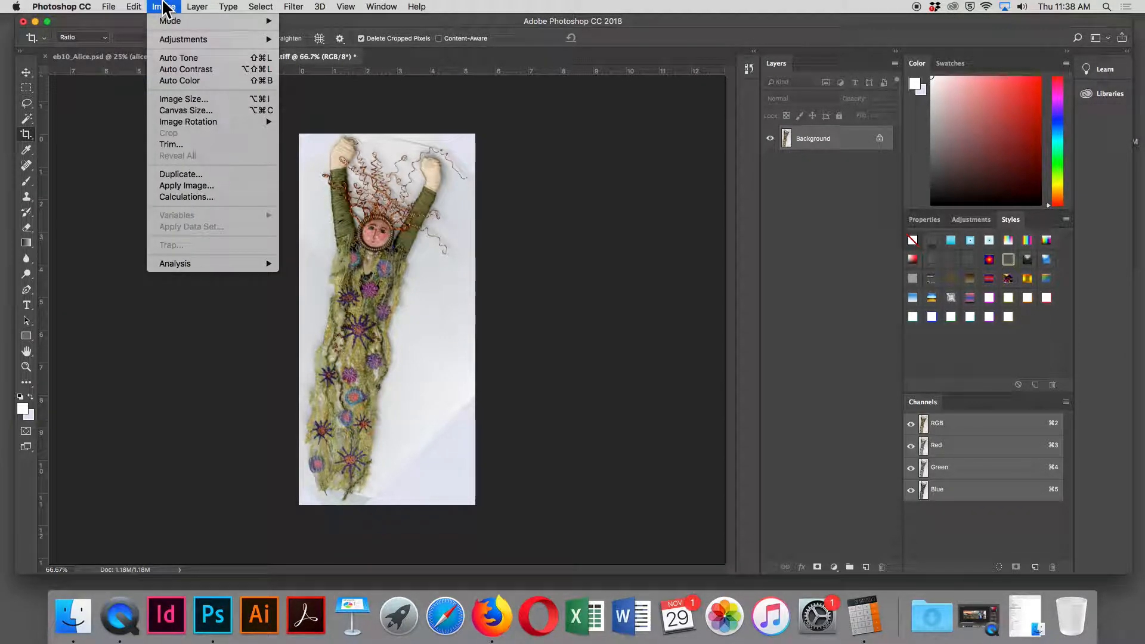
mouse_move(132, 7)
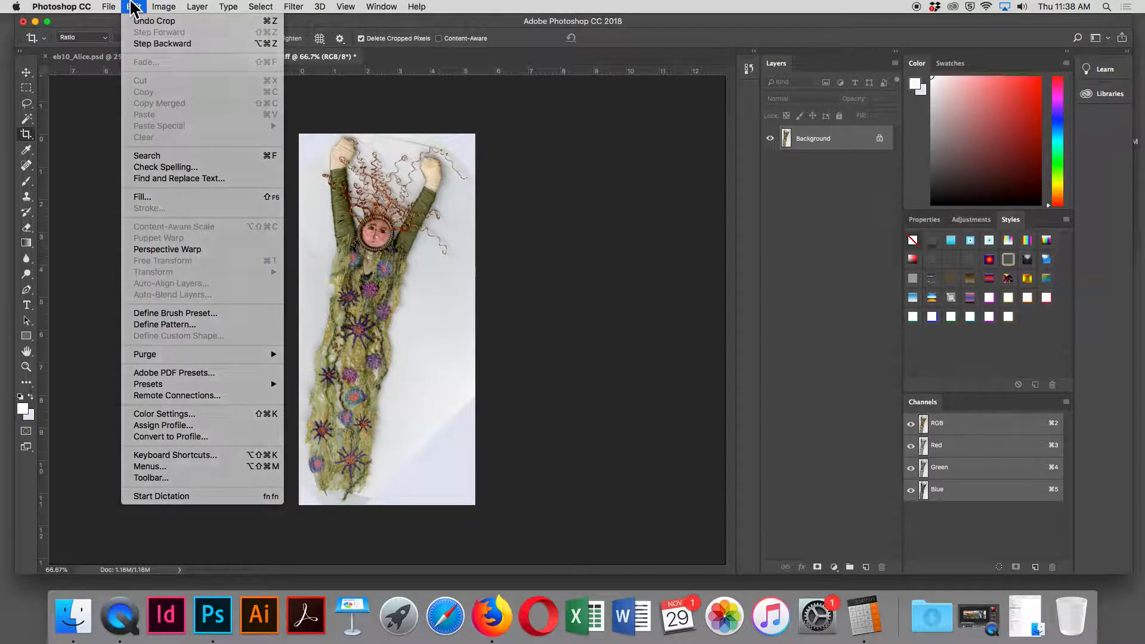
key(super+a)
click(135, 7)
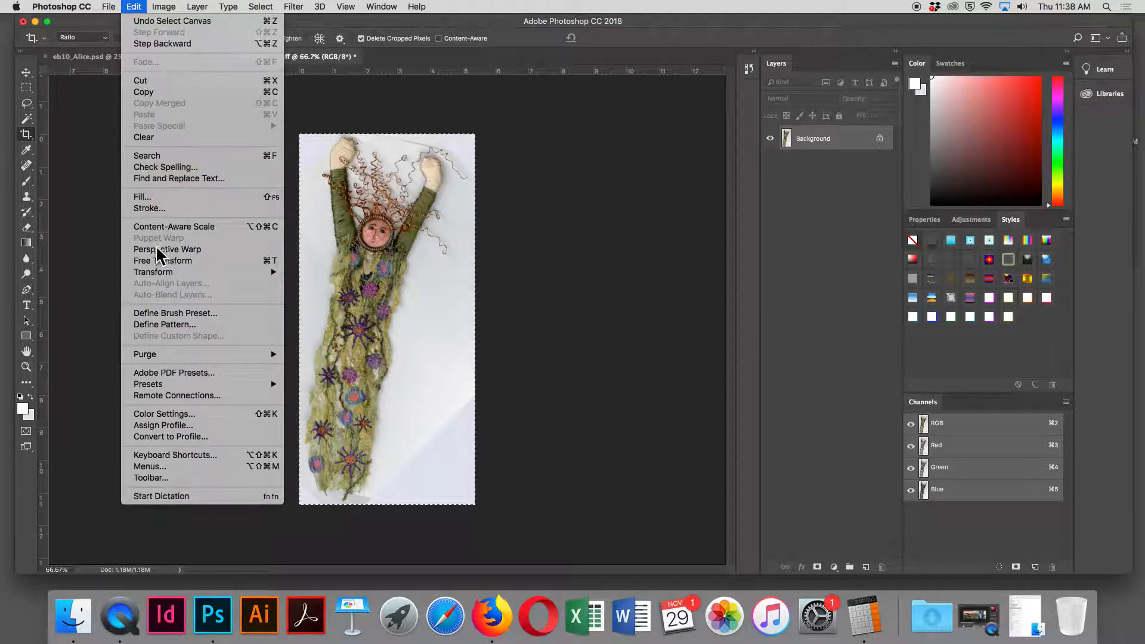
mouse_move(181, 276)
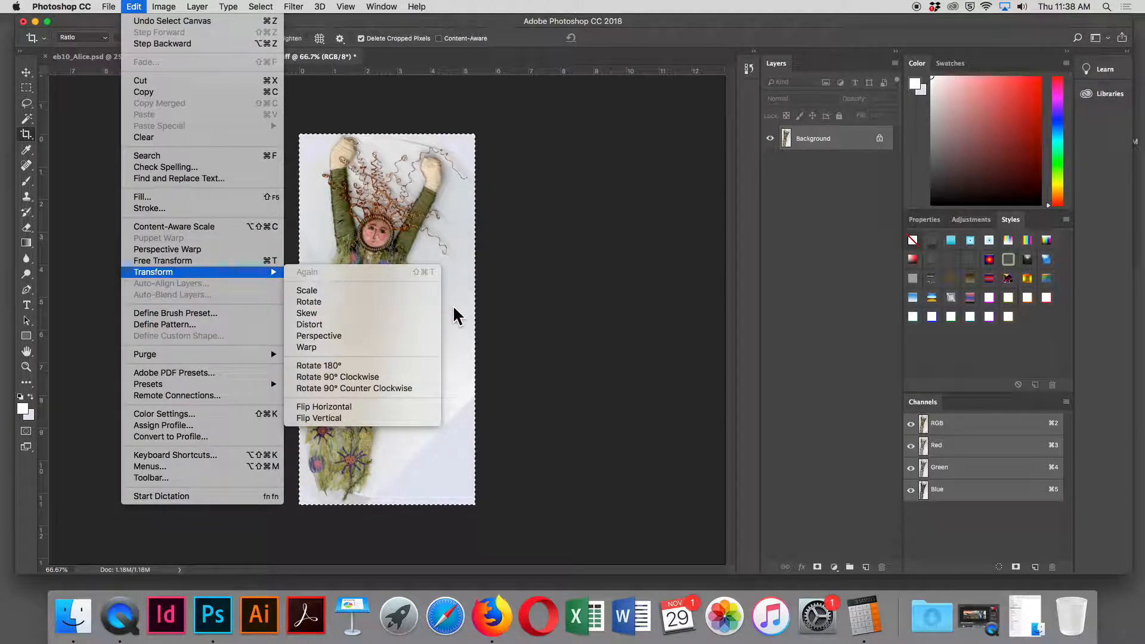
click(377, 290)
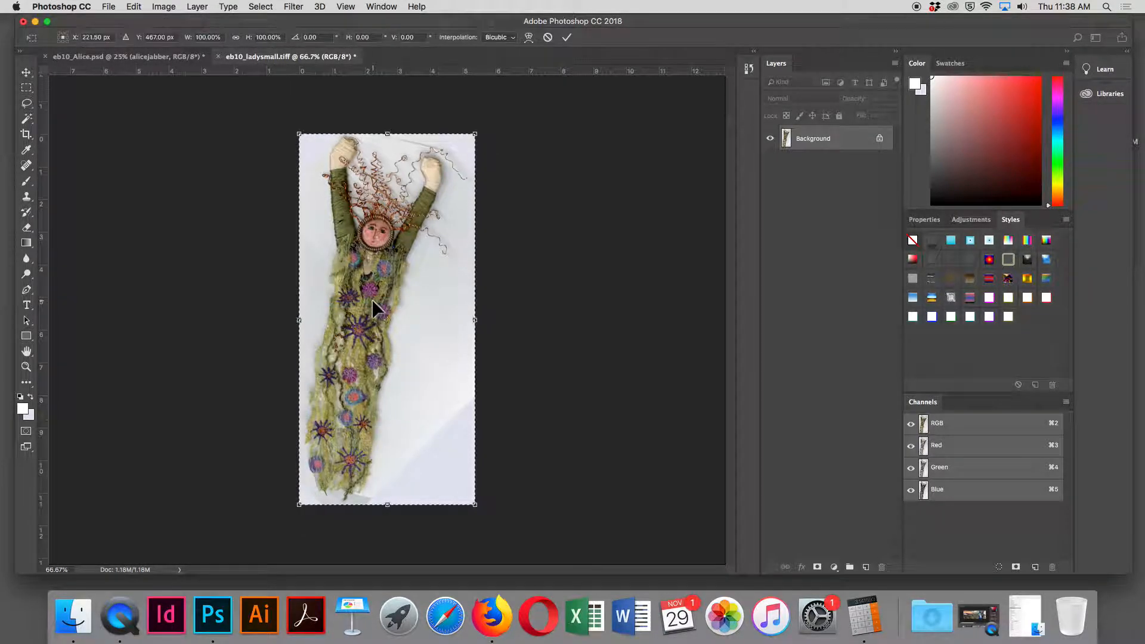
drag(472, 123, 457, 111)
drag(358, 267, 375, 260)
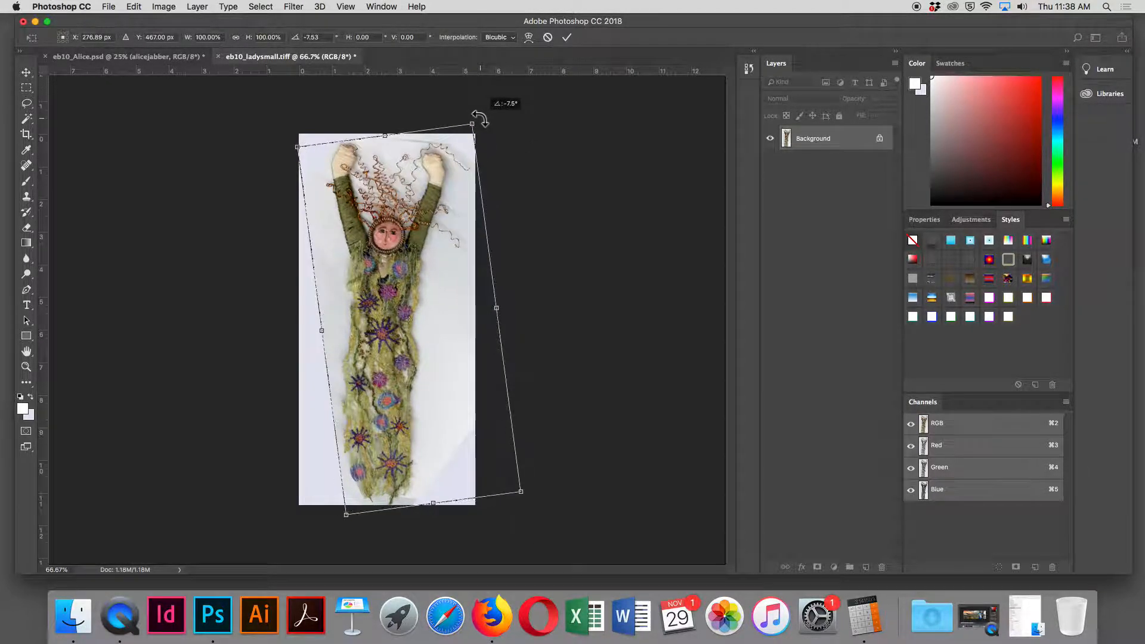
key(Return)
Step: Deselect the image and crop both sides of the canvas closer to the doll
key(c)
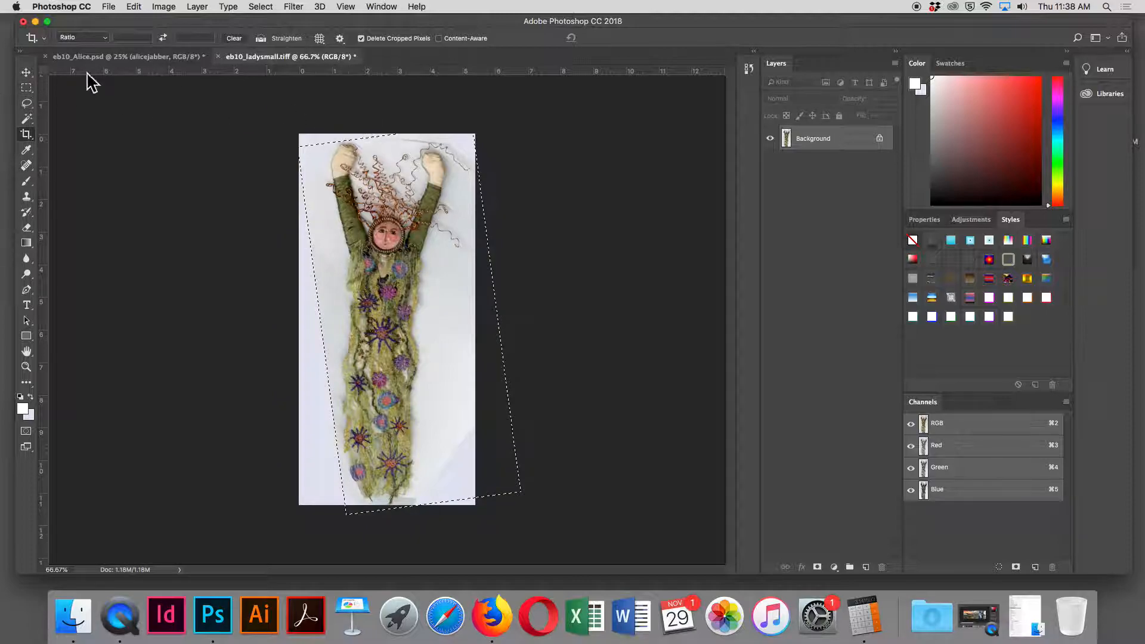
click(261, 7)
click(270, 32)
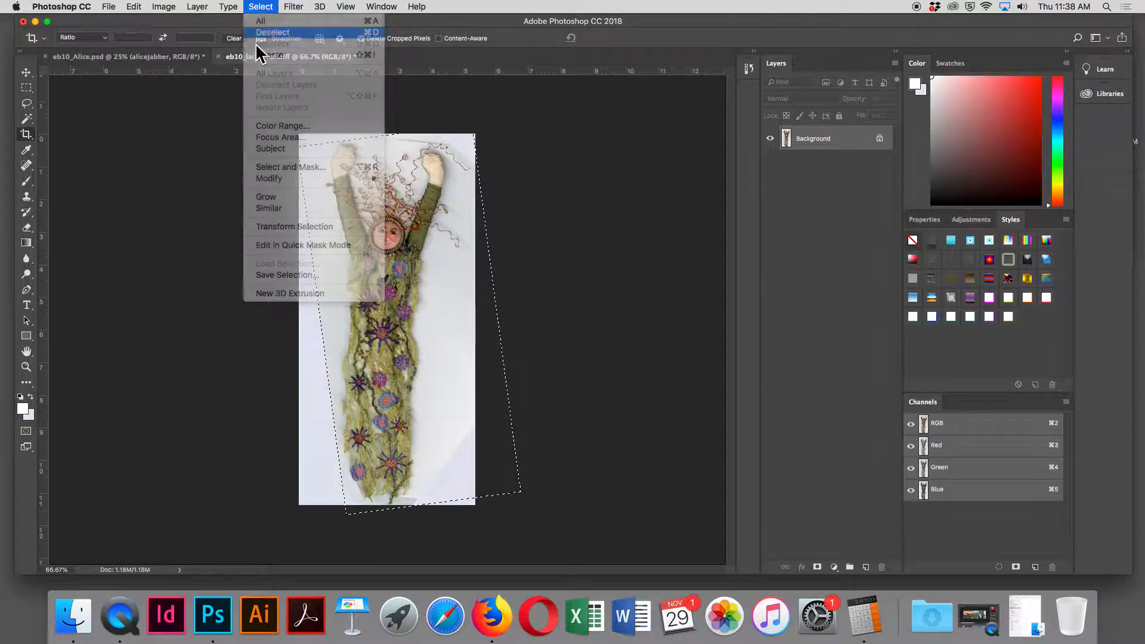
click(26, 134)
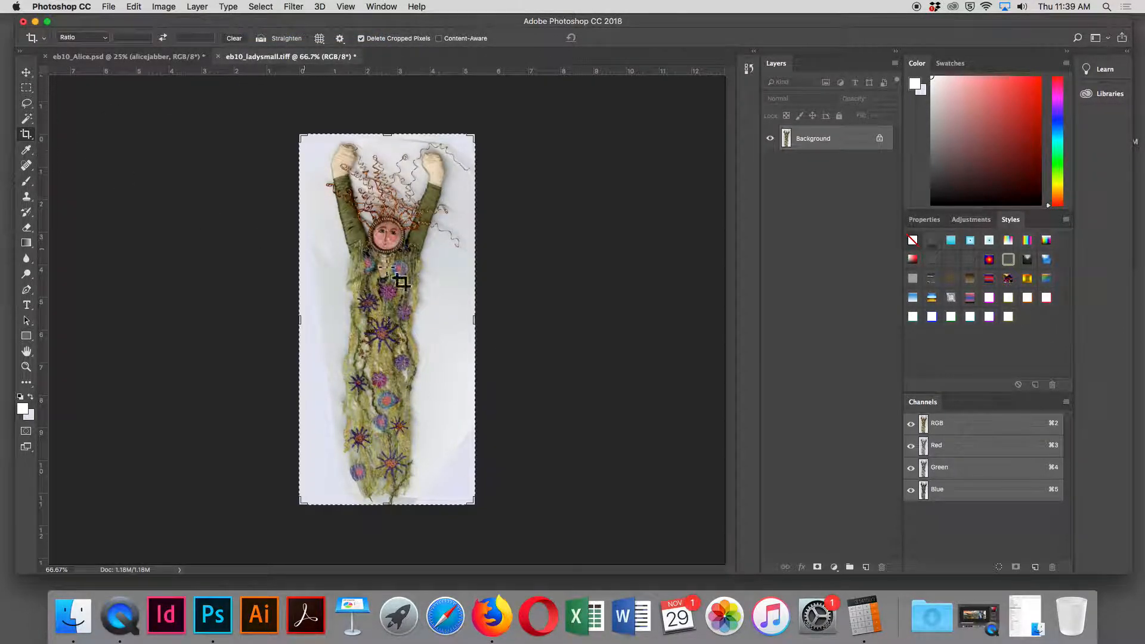
drag(302, 322, 311, 320)
drag(467, 320, 459, 320)
key(super+r)
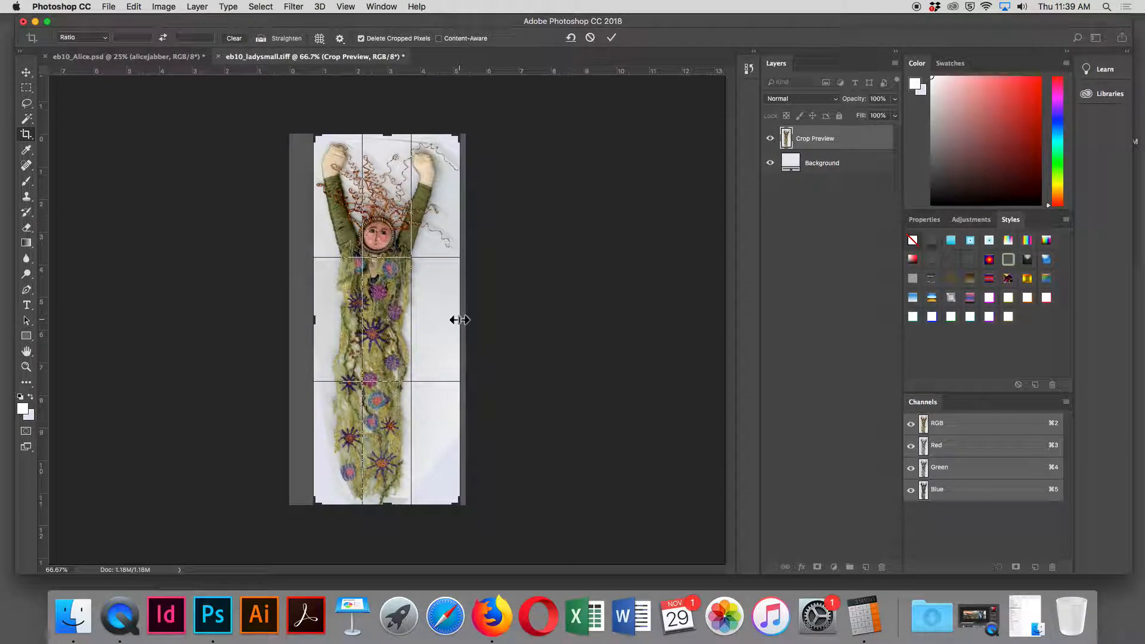
double_click(396, 335)
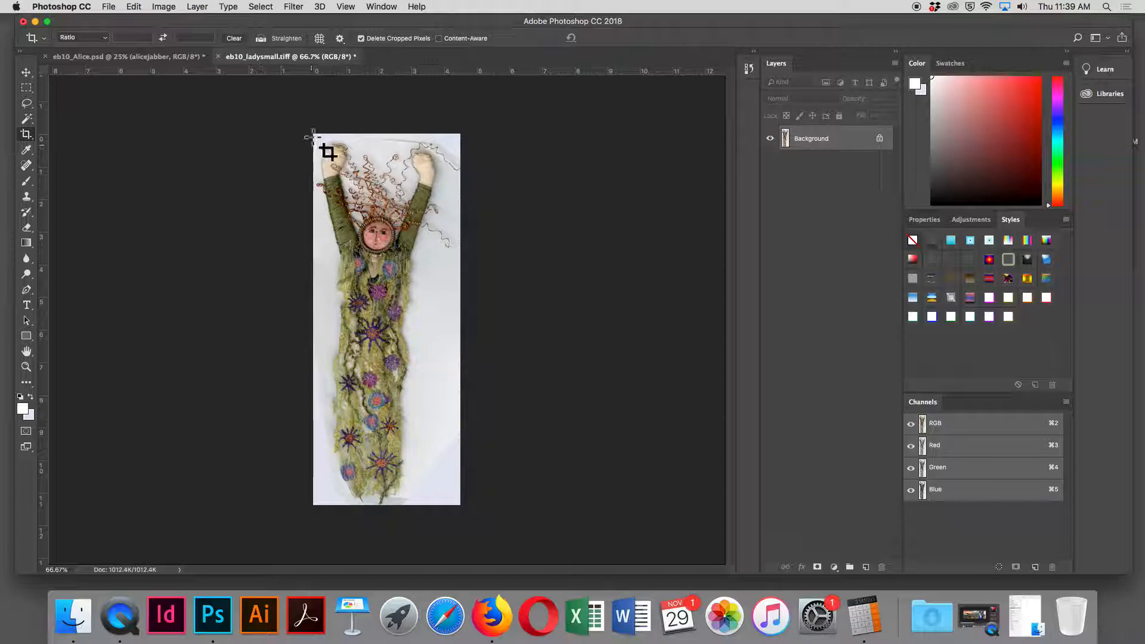
Step: Save the corrected scan as TIFF eb10_ladysmall.tif in the eb10_corrected folder with LZW compression and IBM PC byte order
click(109, 7)
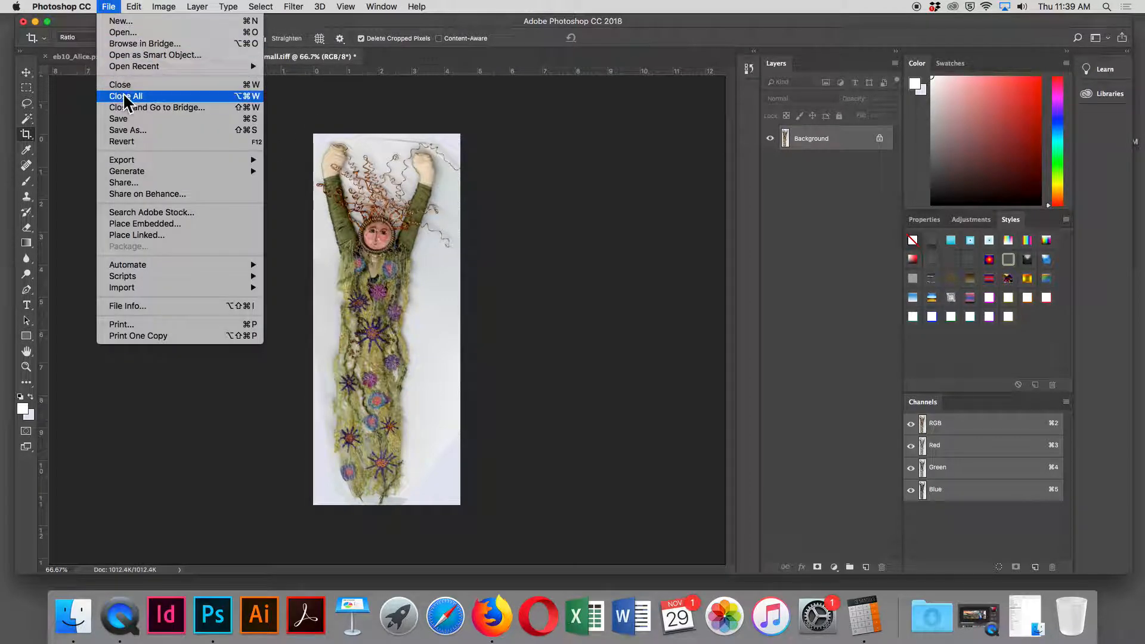
click(140, 130)
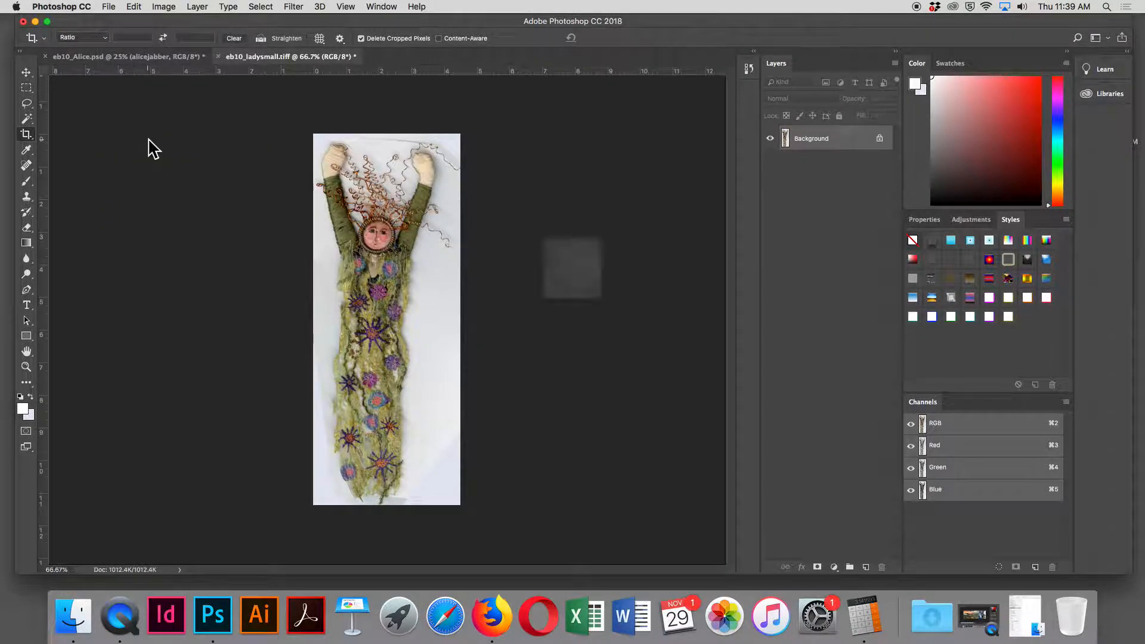
click(582, 119)
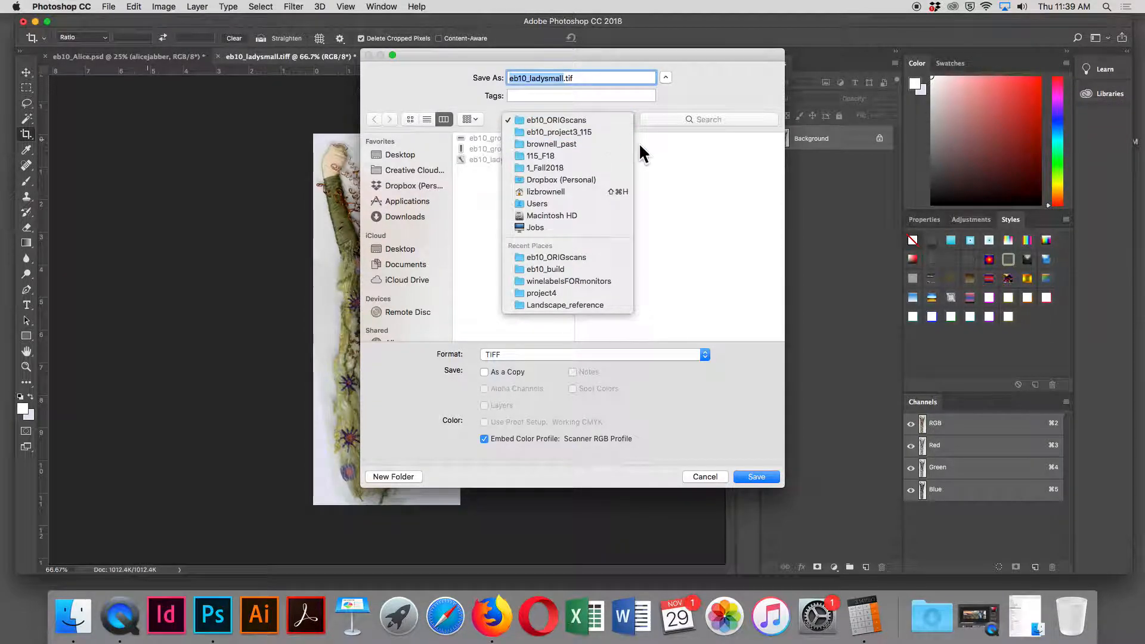
click(620, 131)
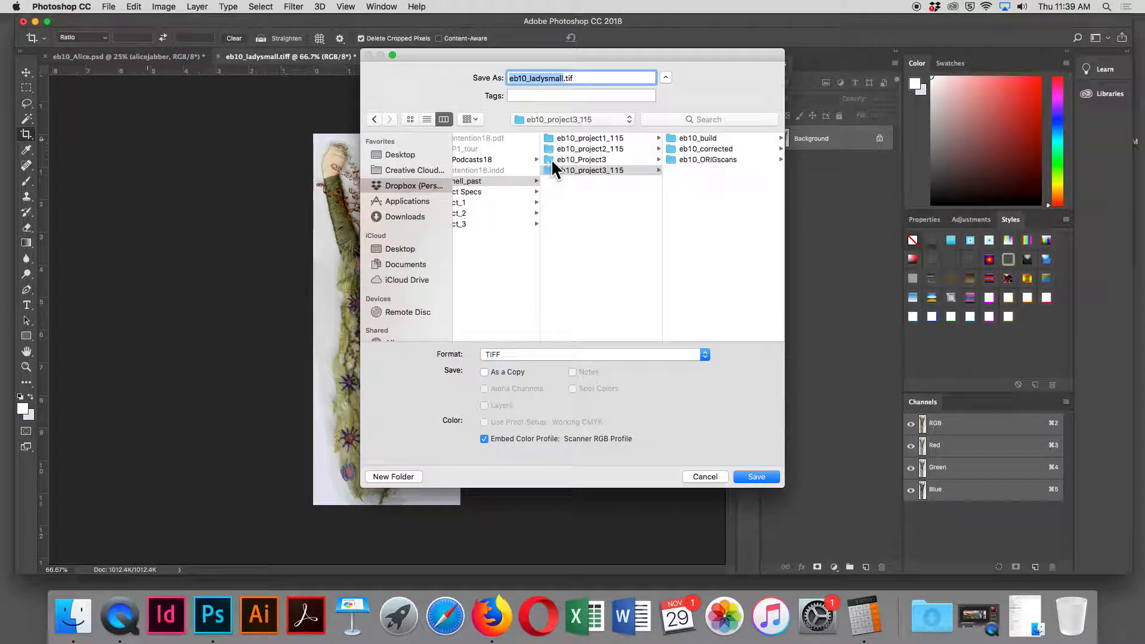
click(711, 150)
click(757, 476)
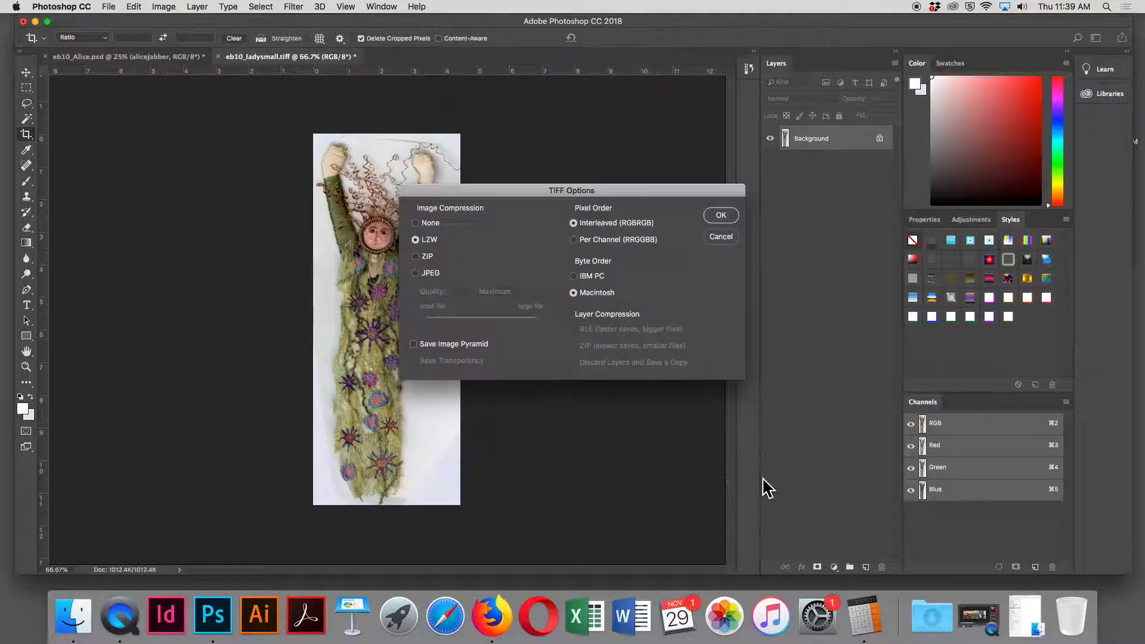
click(415, 240)
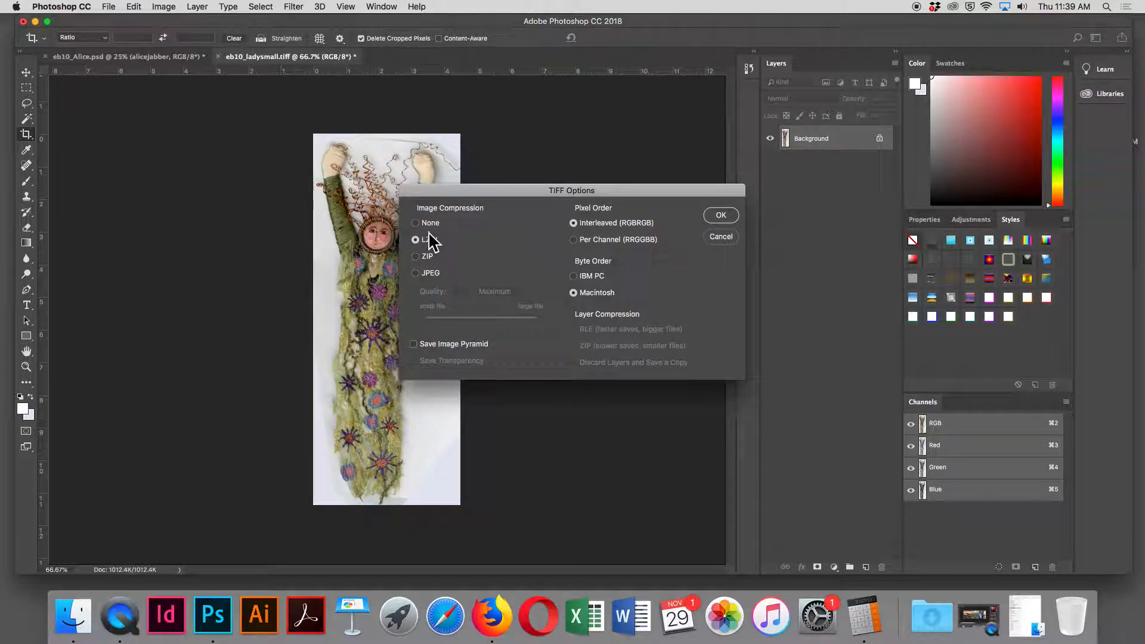
click(573, 277)
click(731, 216)
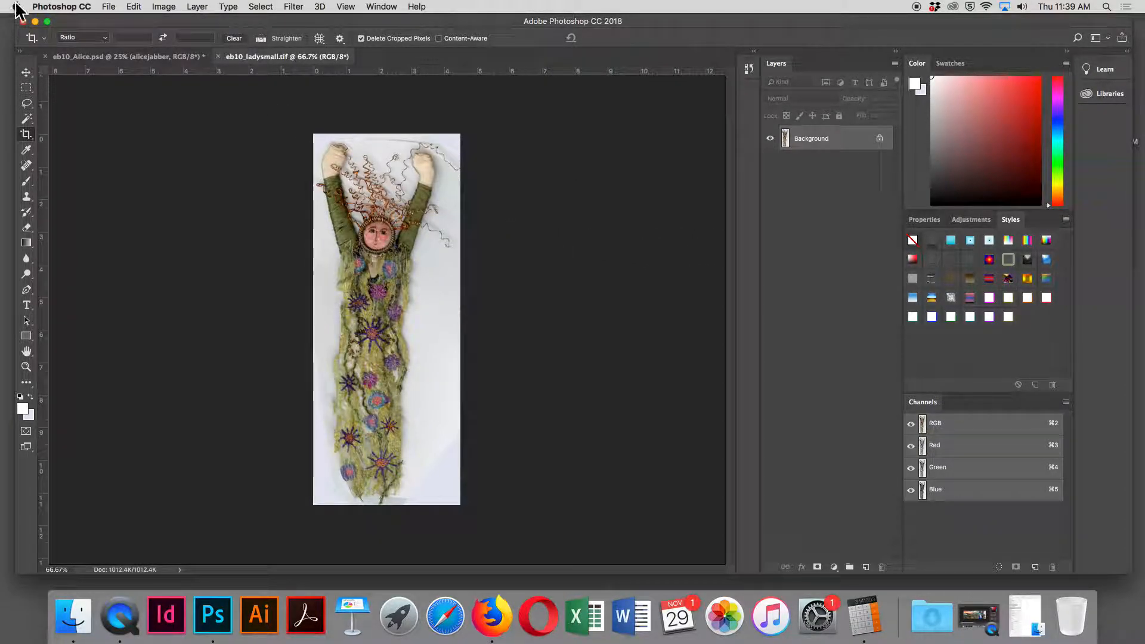
Step: Set the image resolution to 300 pixels/inch with resampling turned off
click(113, 7)
mouse_move(165, 7)
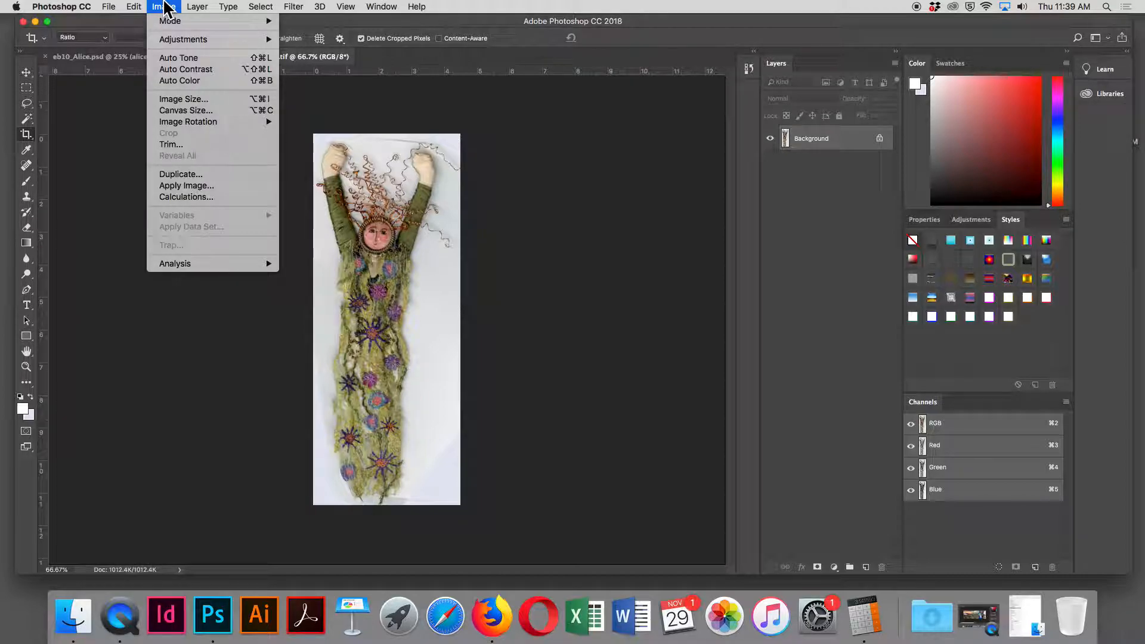
click(165, 8)
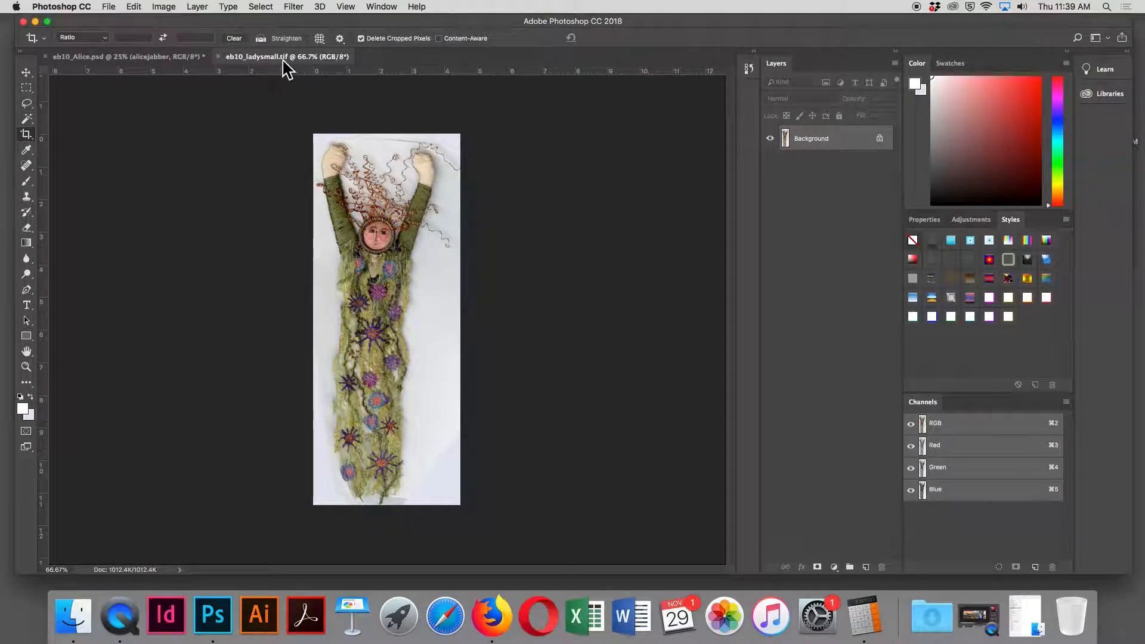
click(169, 7)
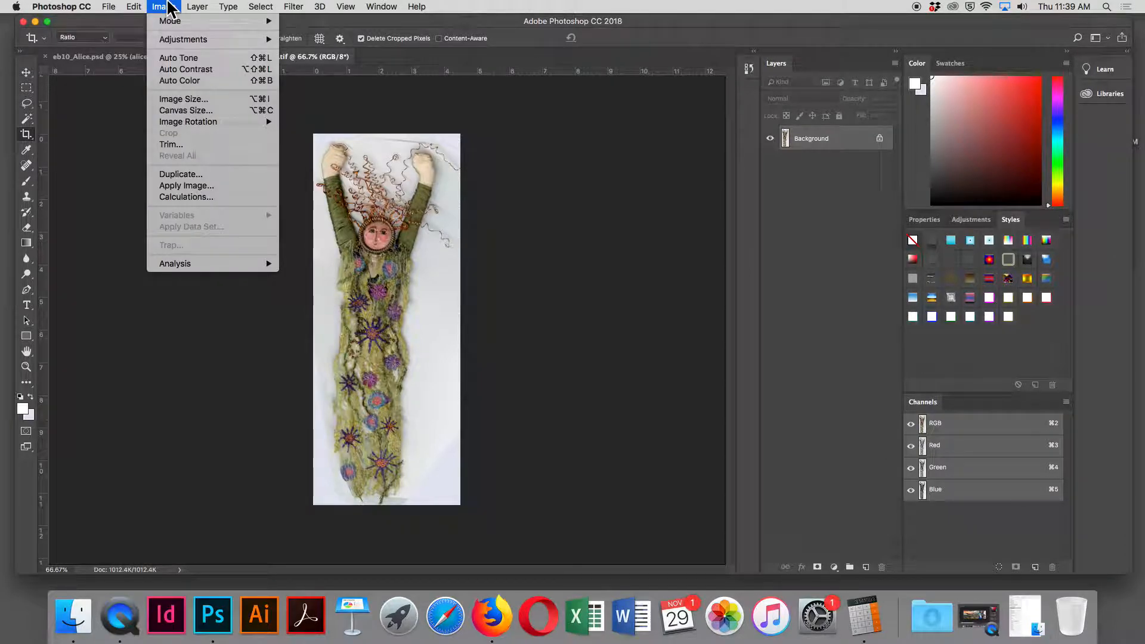
click(204, 99)
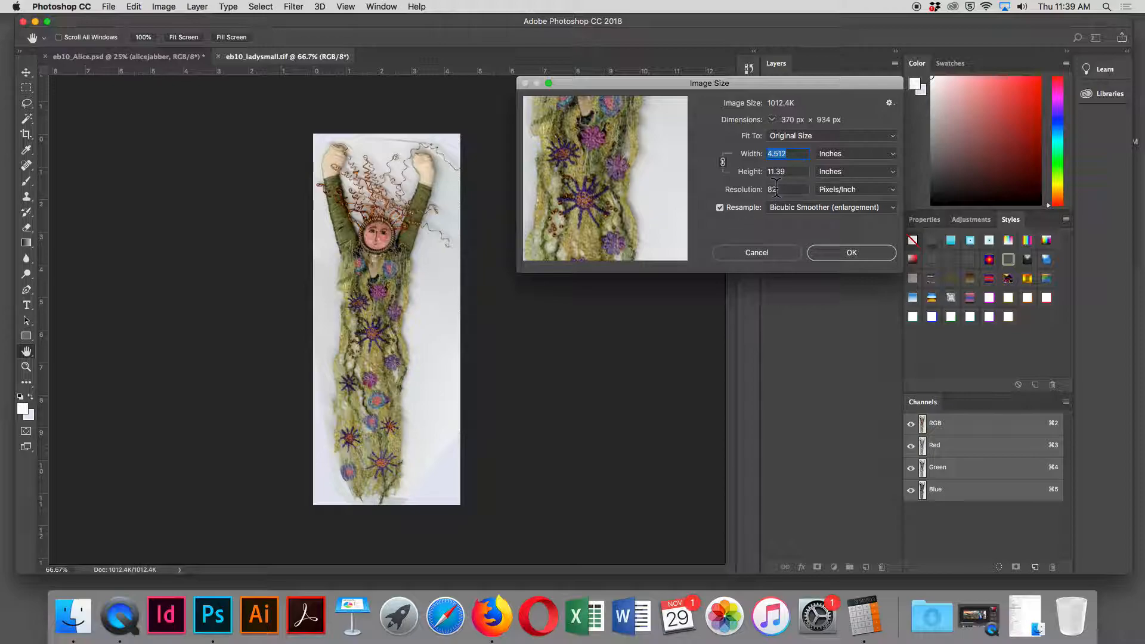
text(3)
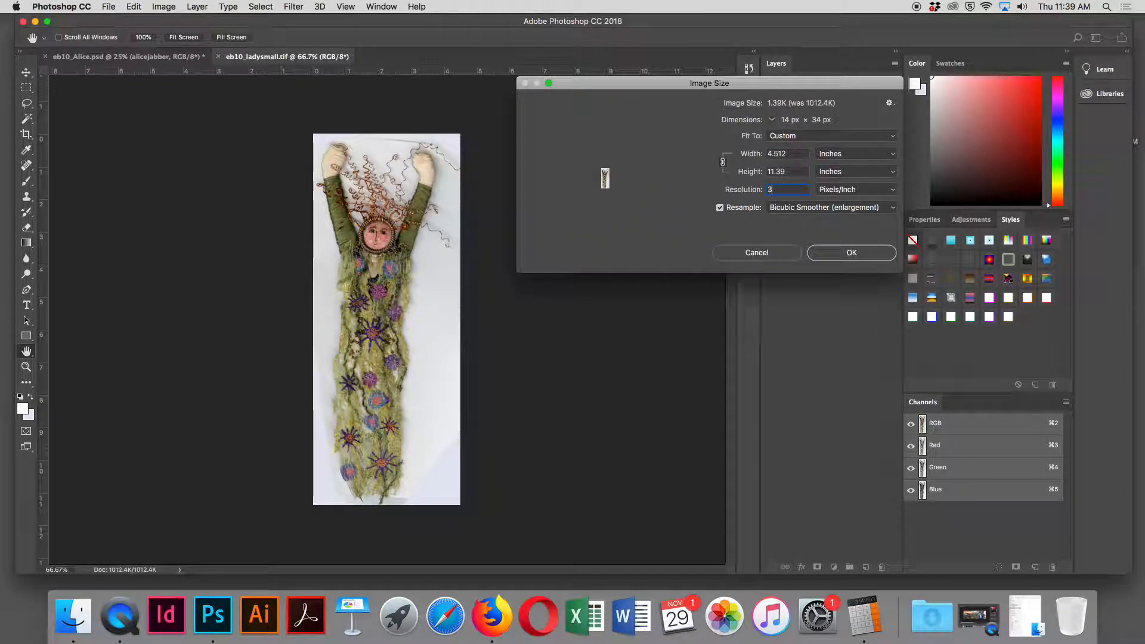
text(00)
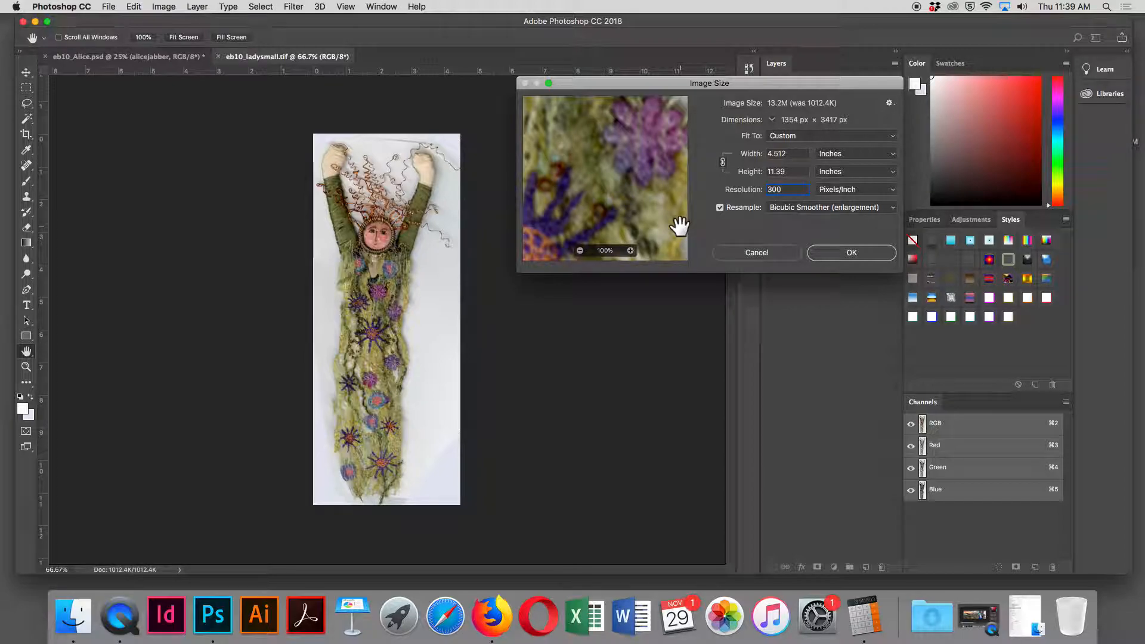
click(820, 208)
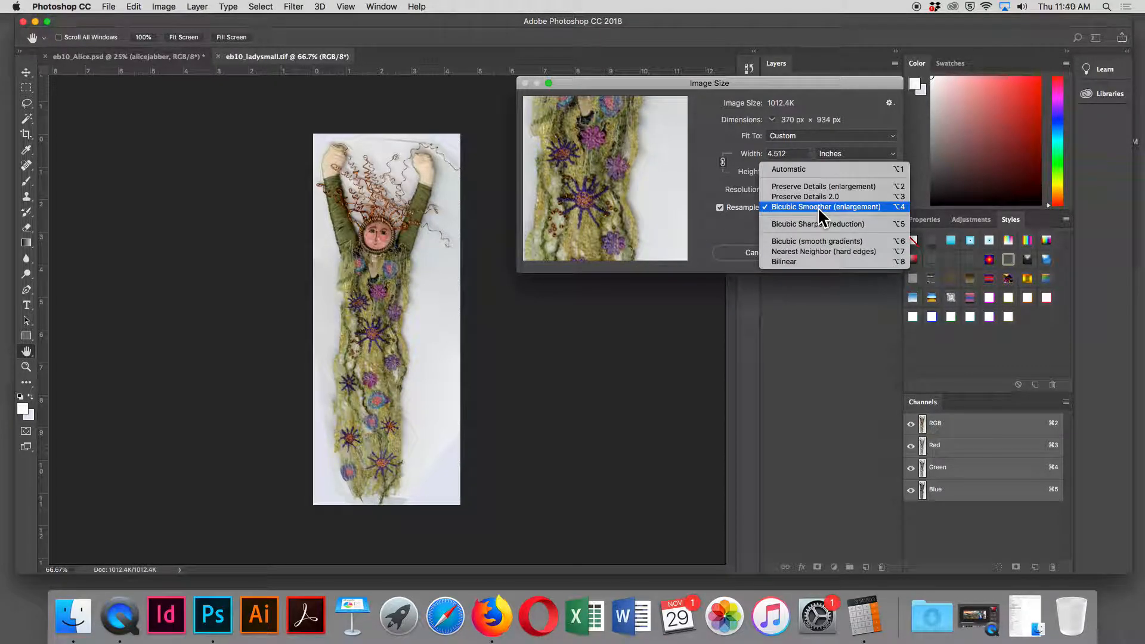
click(819, 208)
click(719, 207)
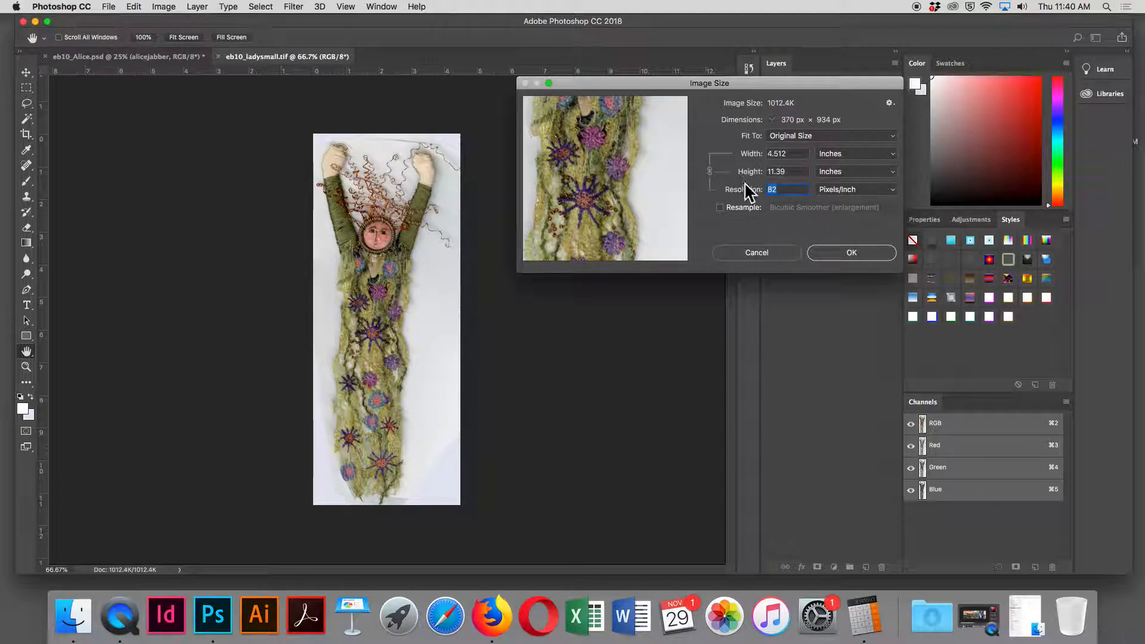
text(300)
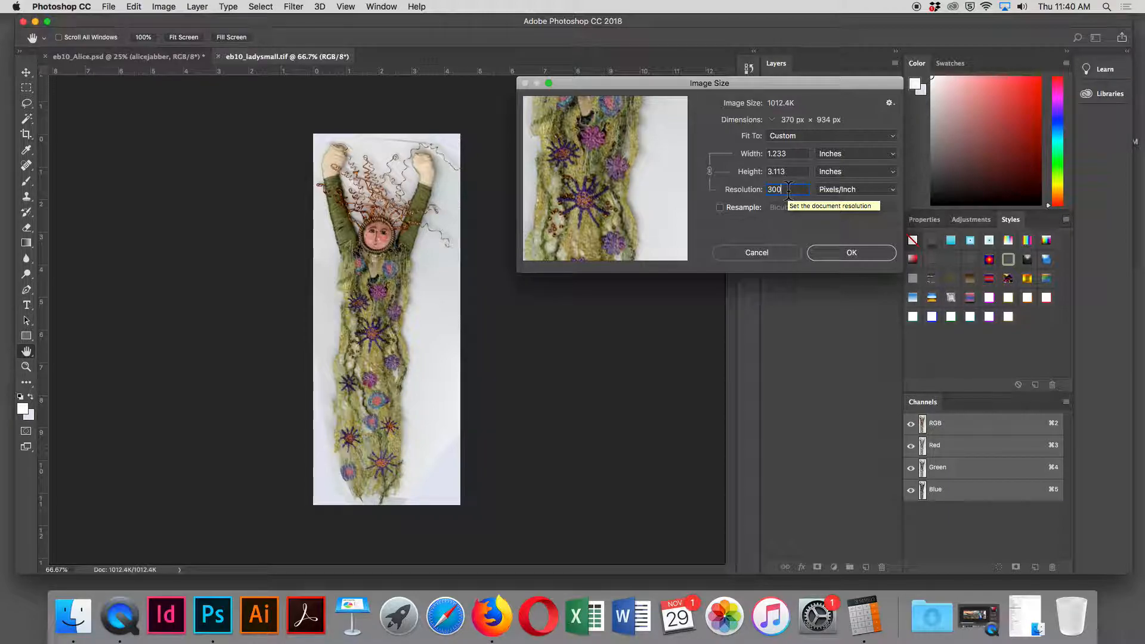
click(851, 253)
Step: Select the light background area to the right of the doll with the Magic Wand
key(c)
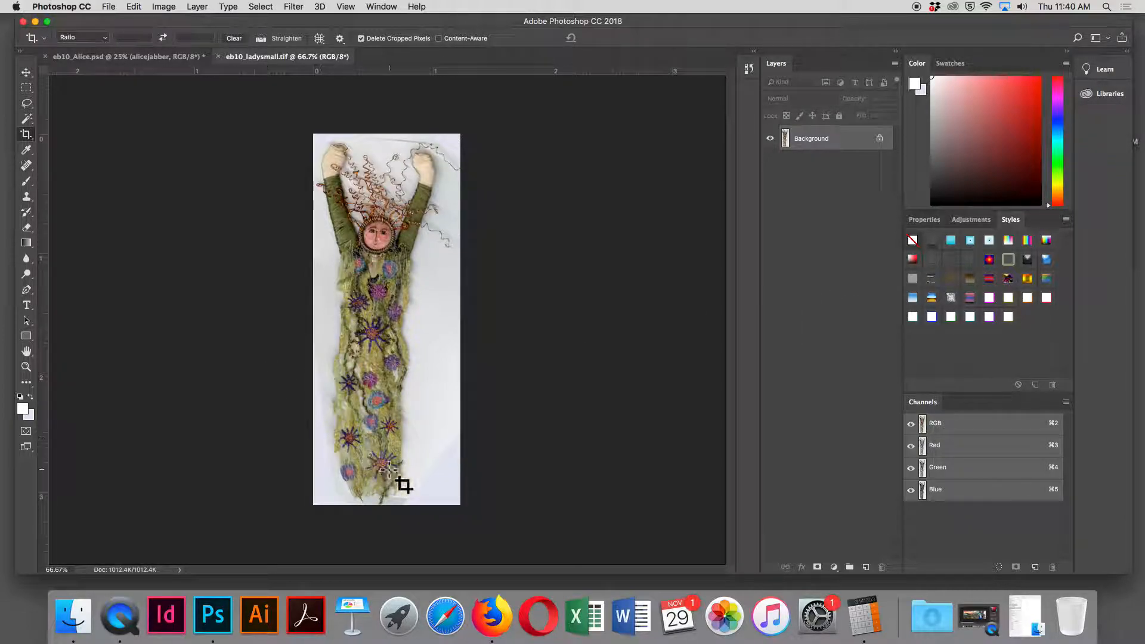
click(27, 118)
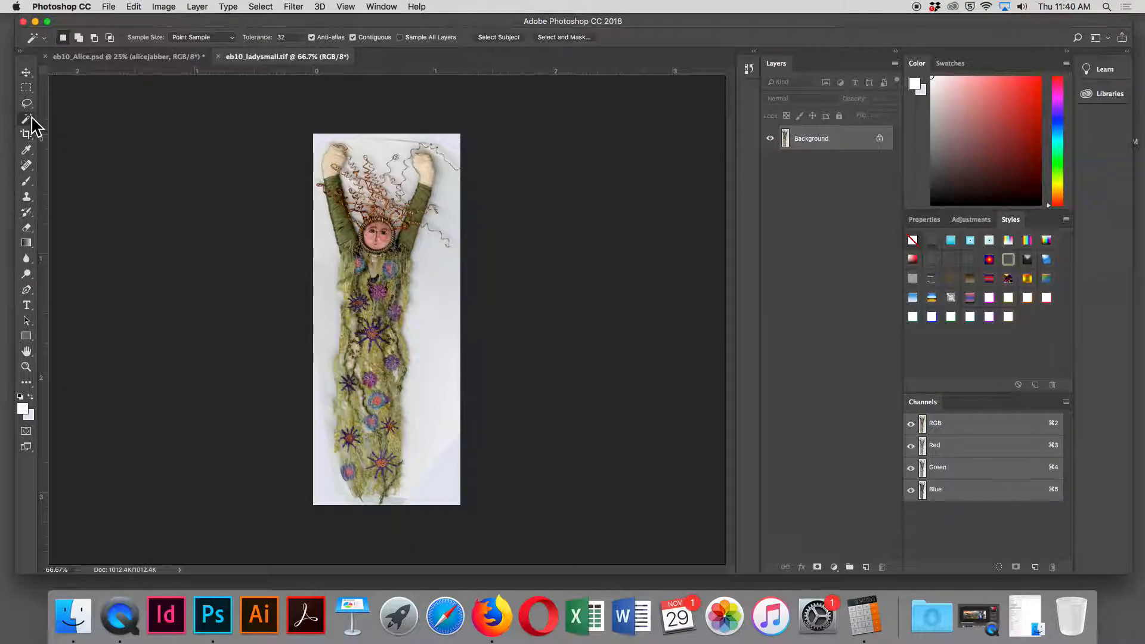
click(432, 327)
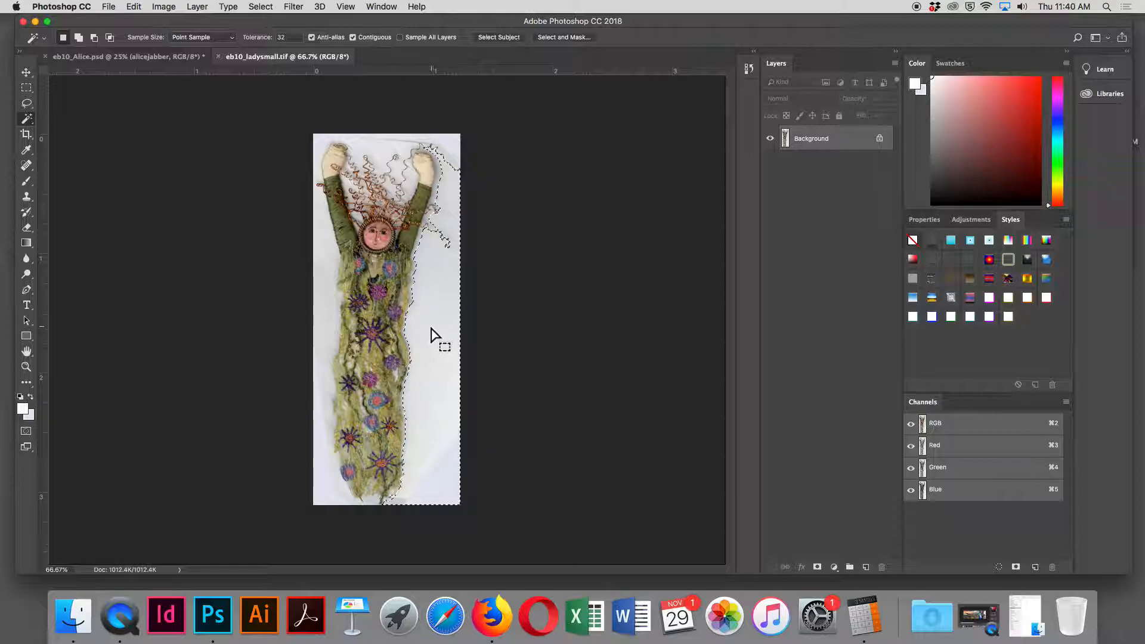
Step: Add the light background on the doll's other side to the selection and invert it to select the doll
key(shift)
shift+click(325, 307)
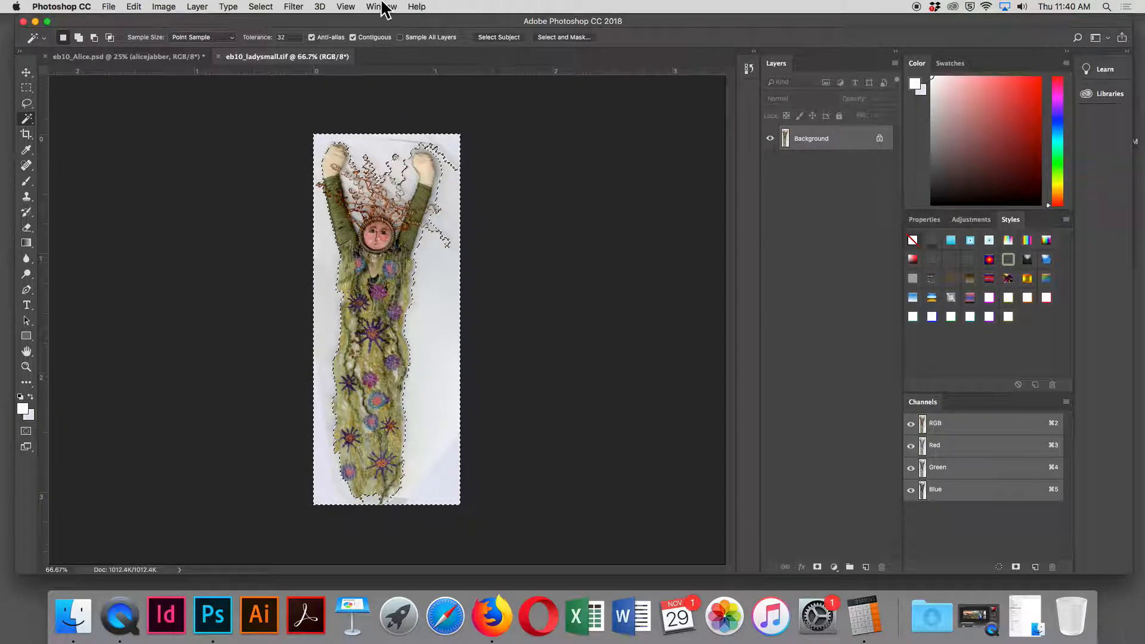
click(260, 6)
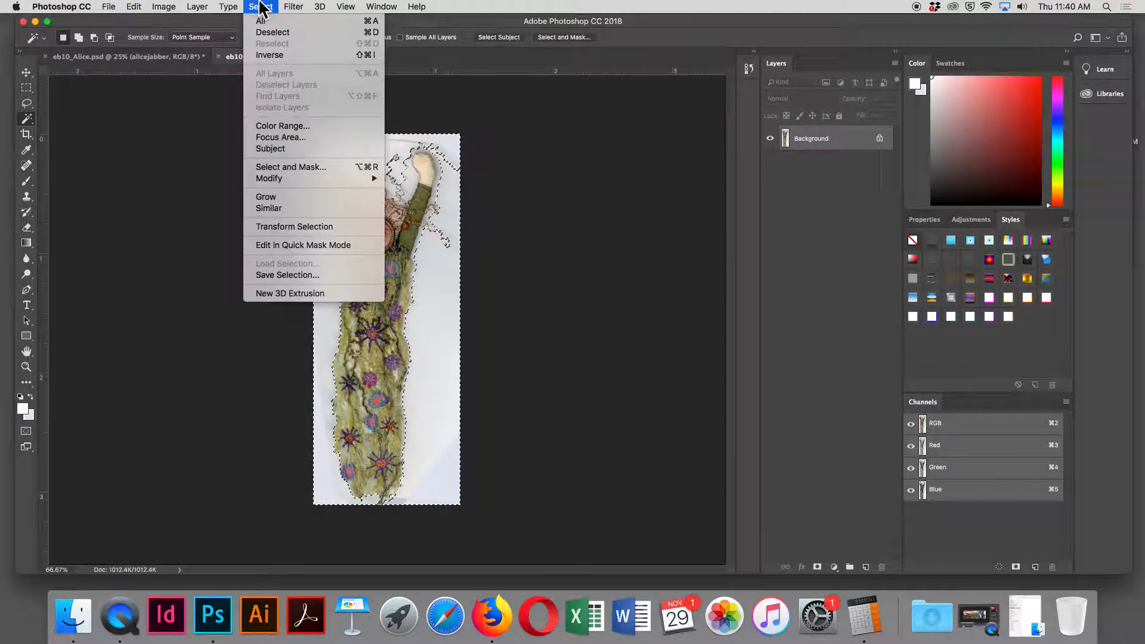
click(271, 55)
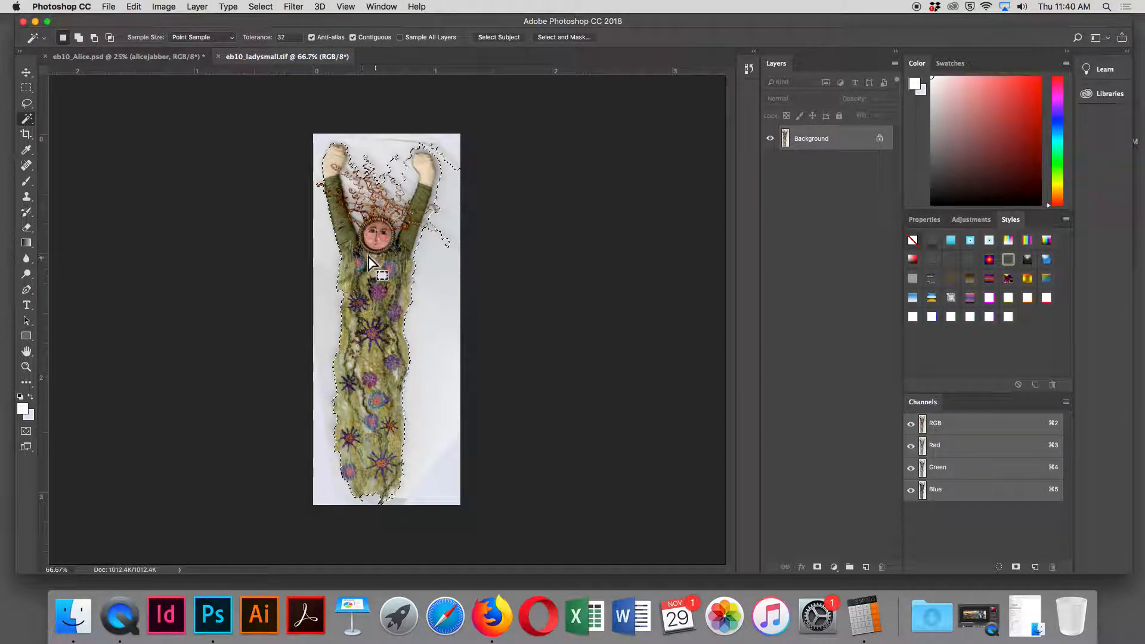
Step: Copy the selected doll and paste it into eb10_Alice.psd, accepting the color profile conversion
click(134, 7)
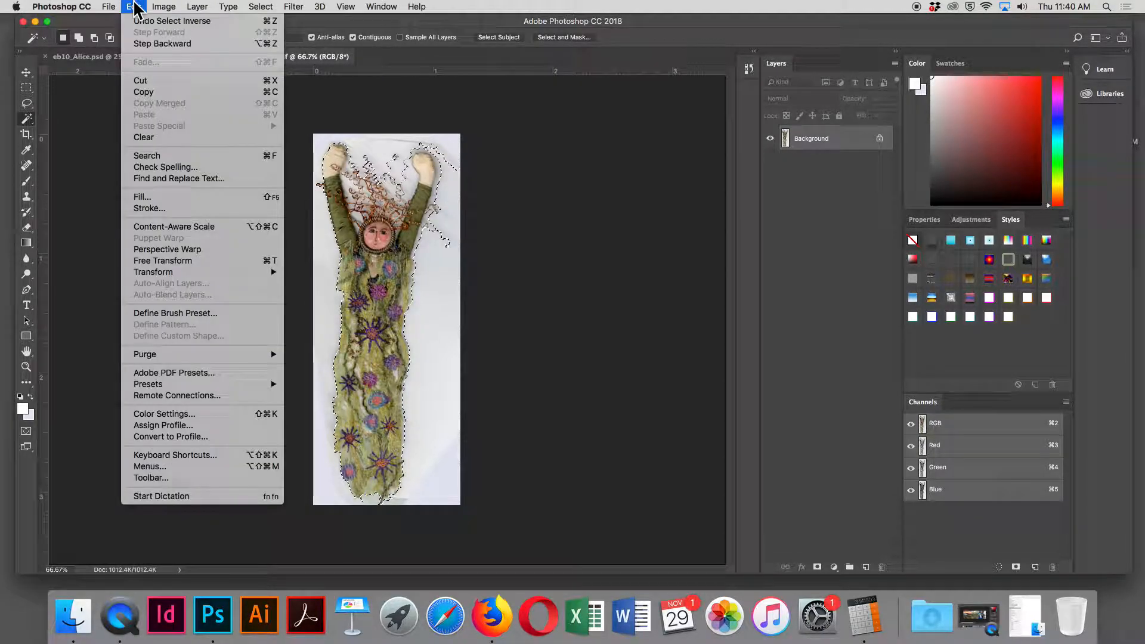
click(144, 92)
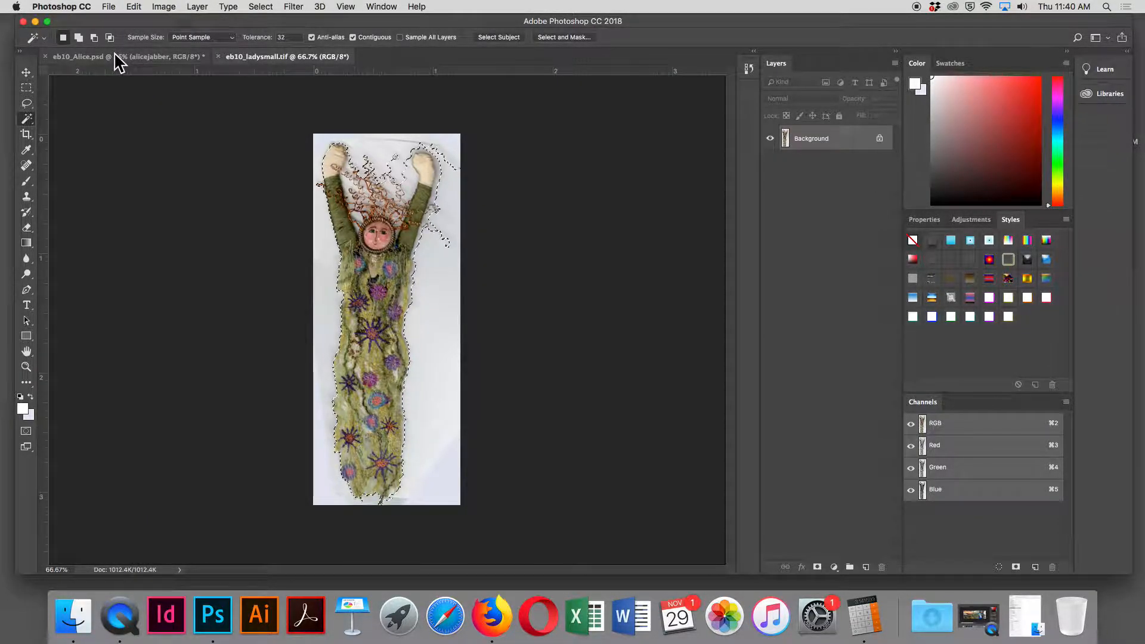
click(117, 58)
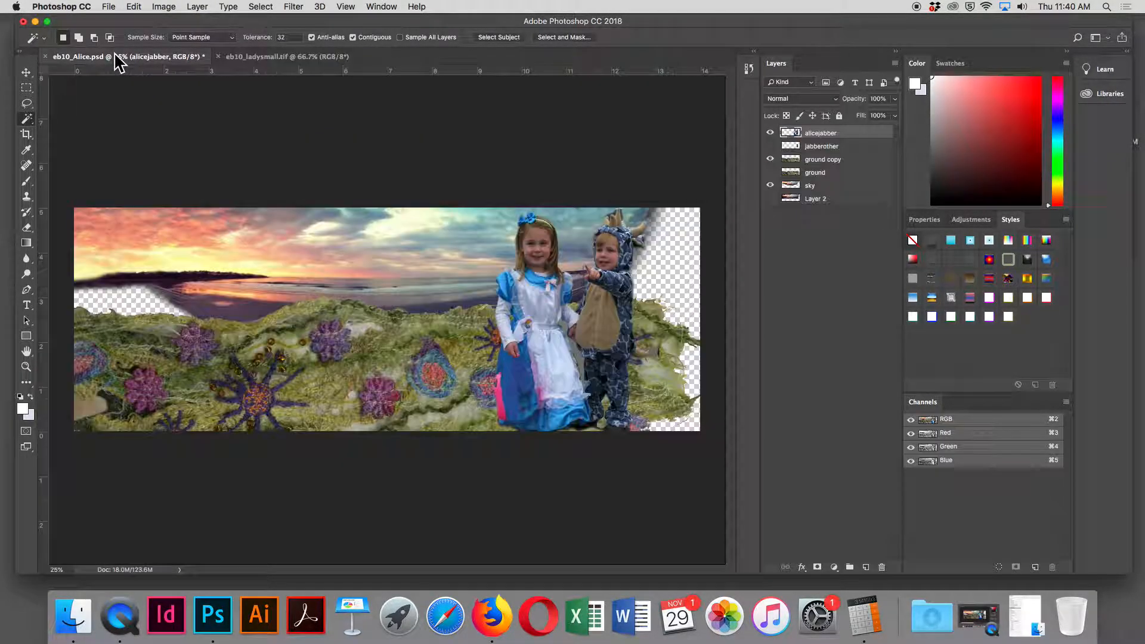
click(135, 7)
click(165, 115)
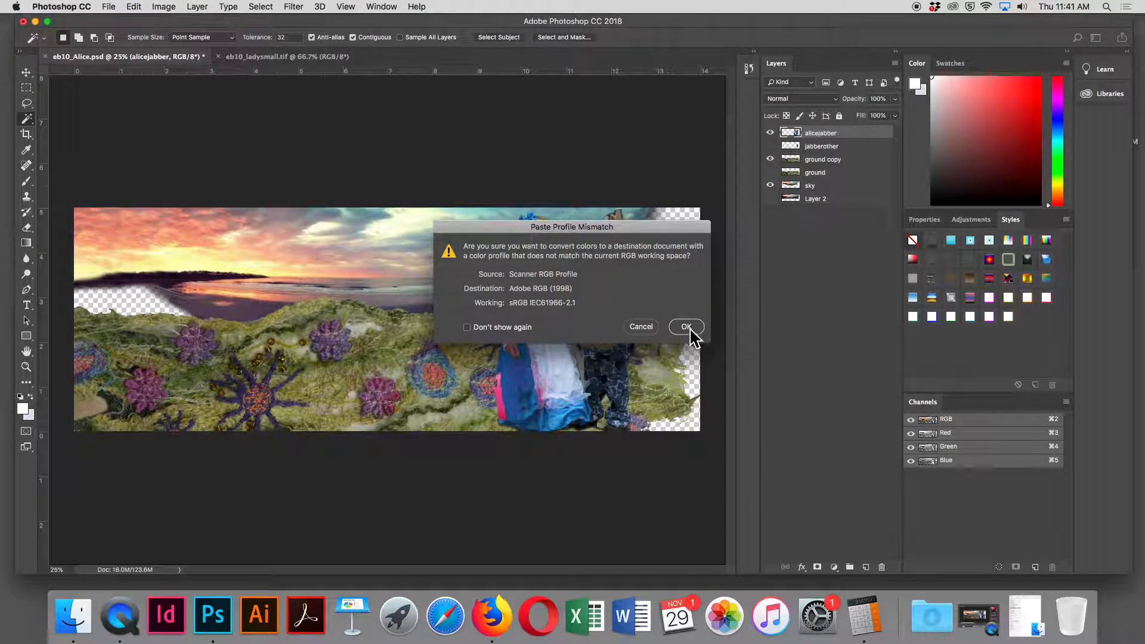
click(687, 327)
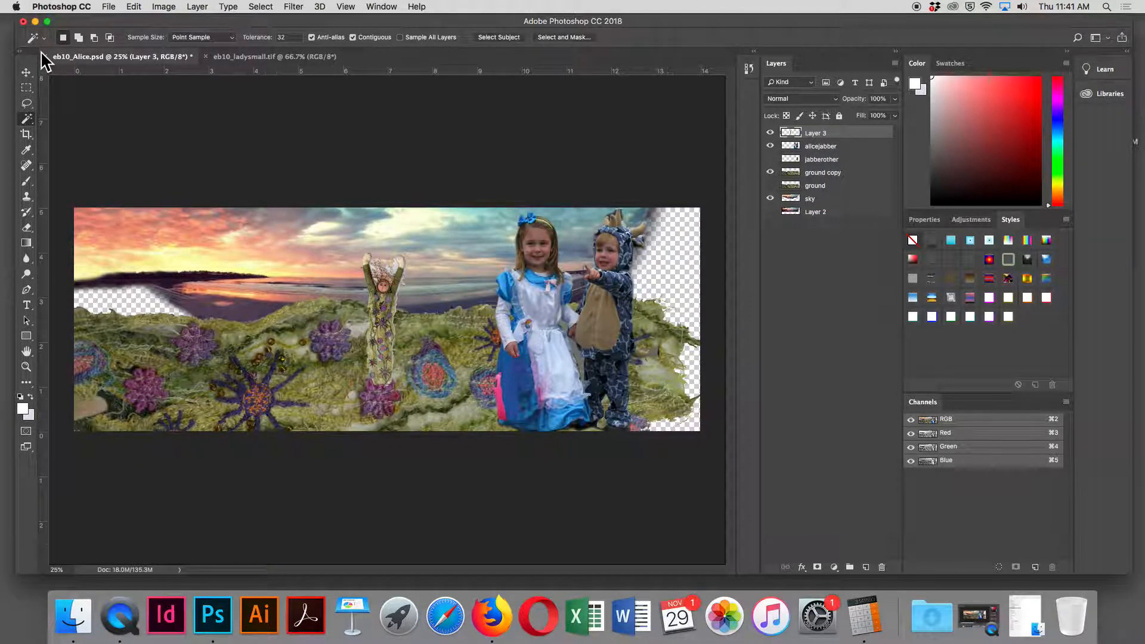
Step: Move the pasted doll down beside the girl in the blue dress and hide the ground copy layer
click(26, 72)
drag(393, 309, 471, 363)
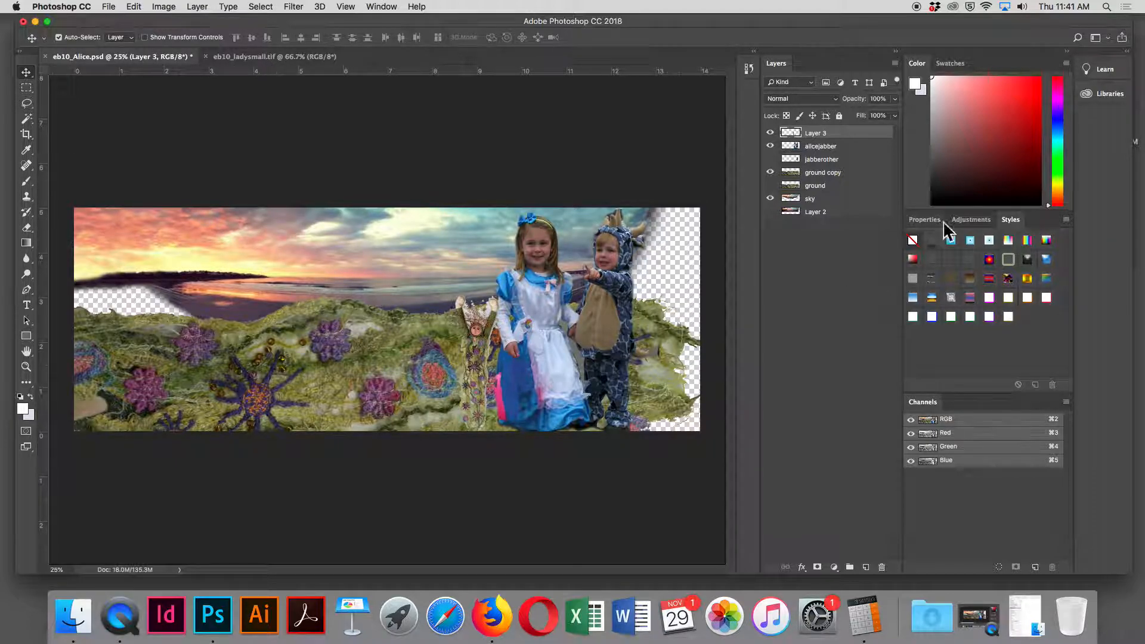
click(770, 172)
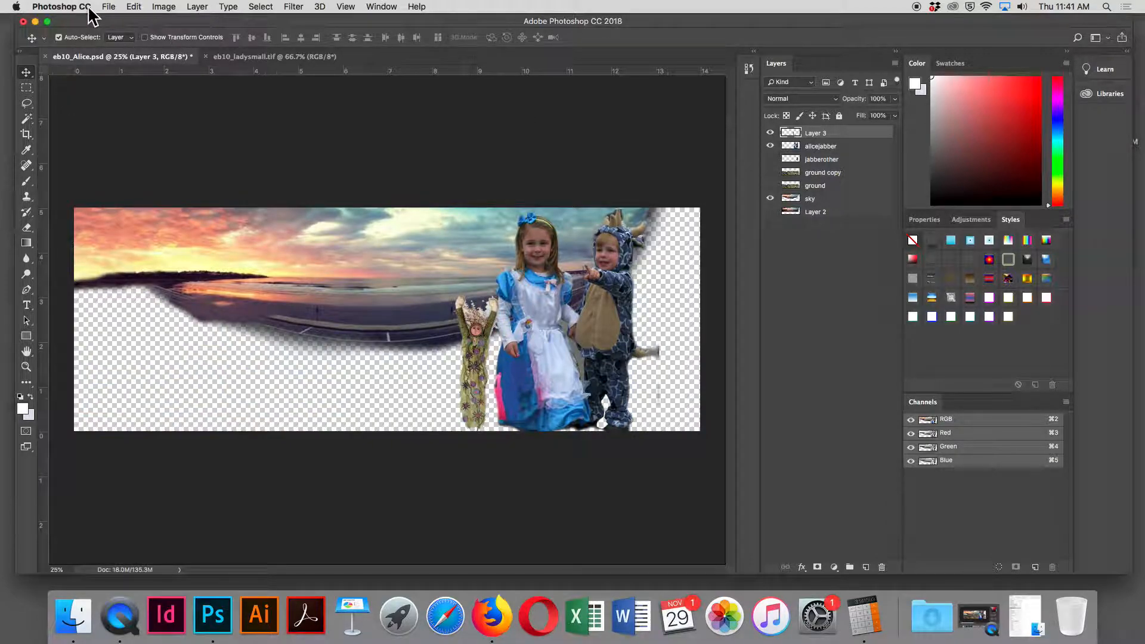
Step: Open eb10_ground copy.tiff from the eb10_ORIGscans folder
click(110, 7)
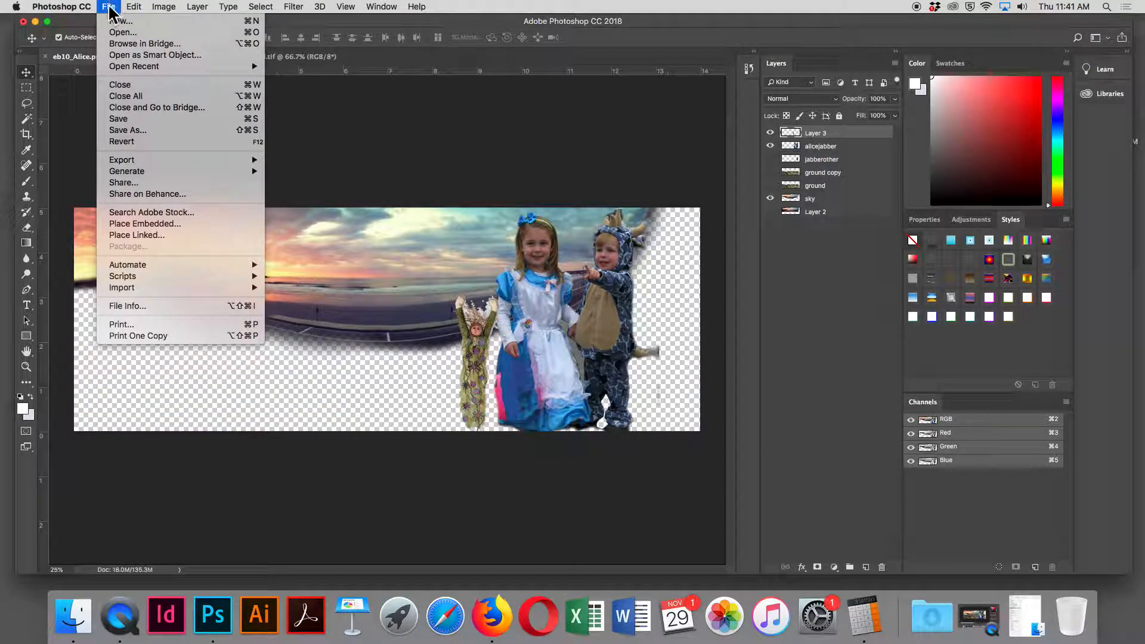
click(117, 33)
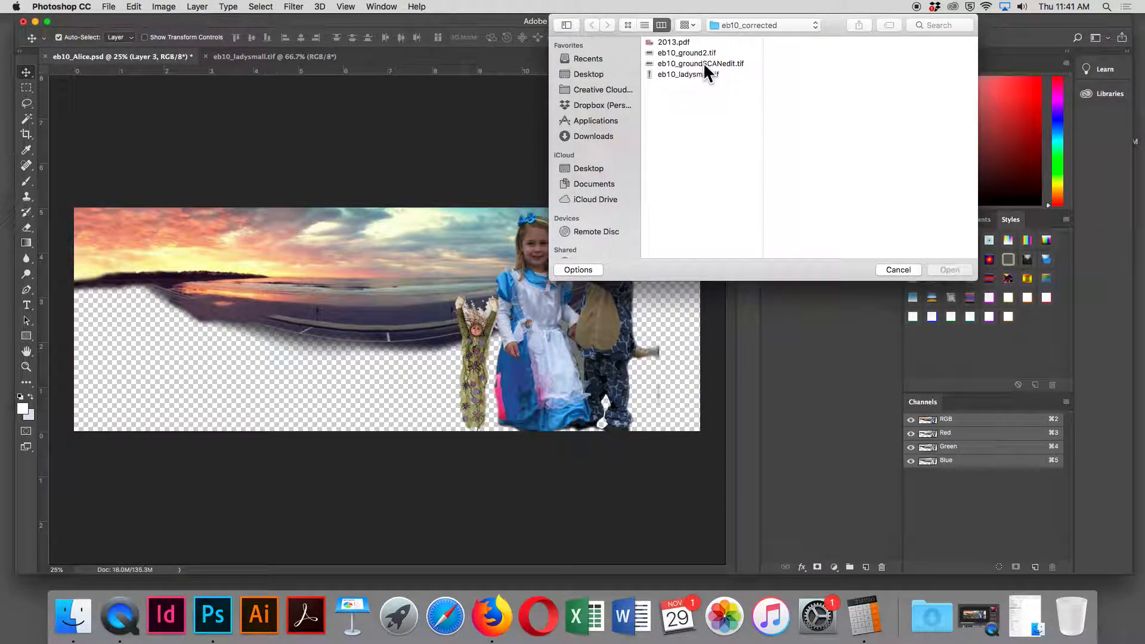
click(763, 23)
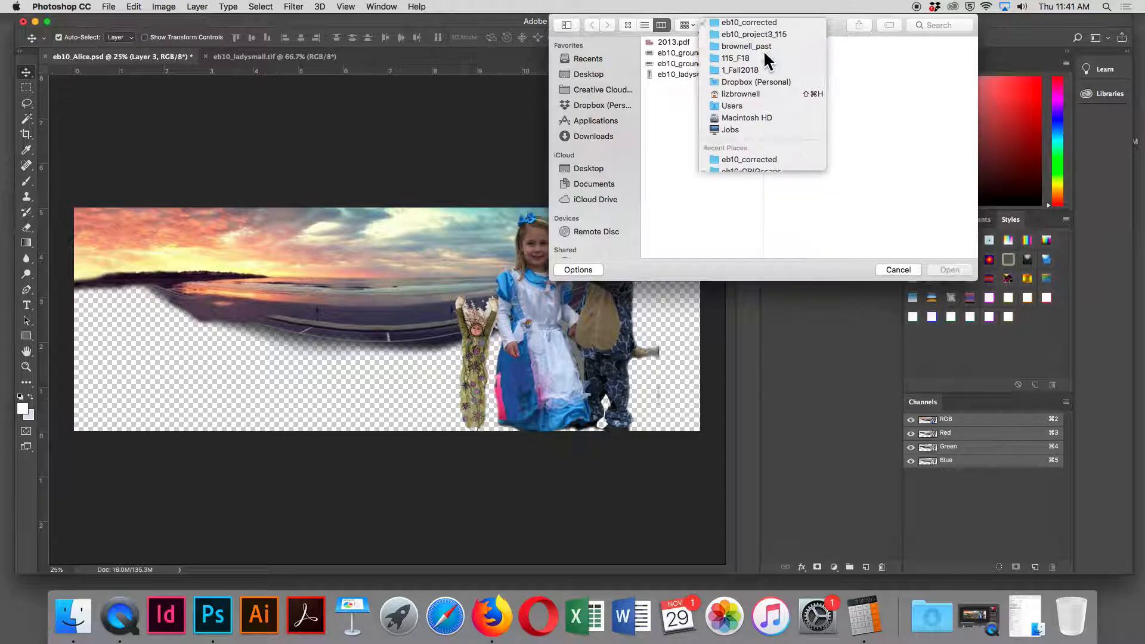
click(763, 50)
click(887, 63)
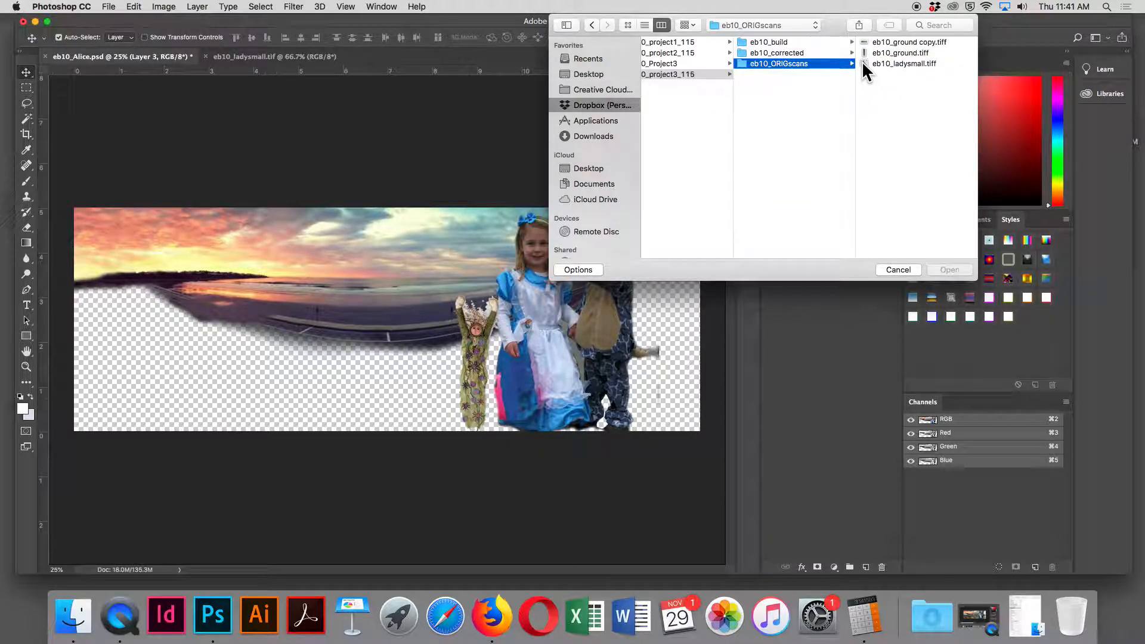
click(888, 43)
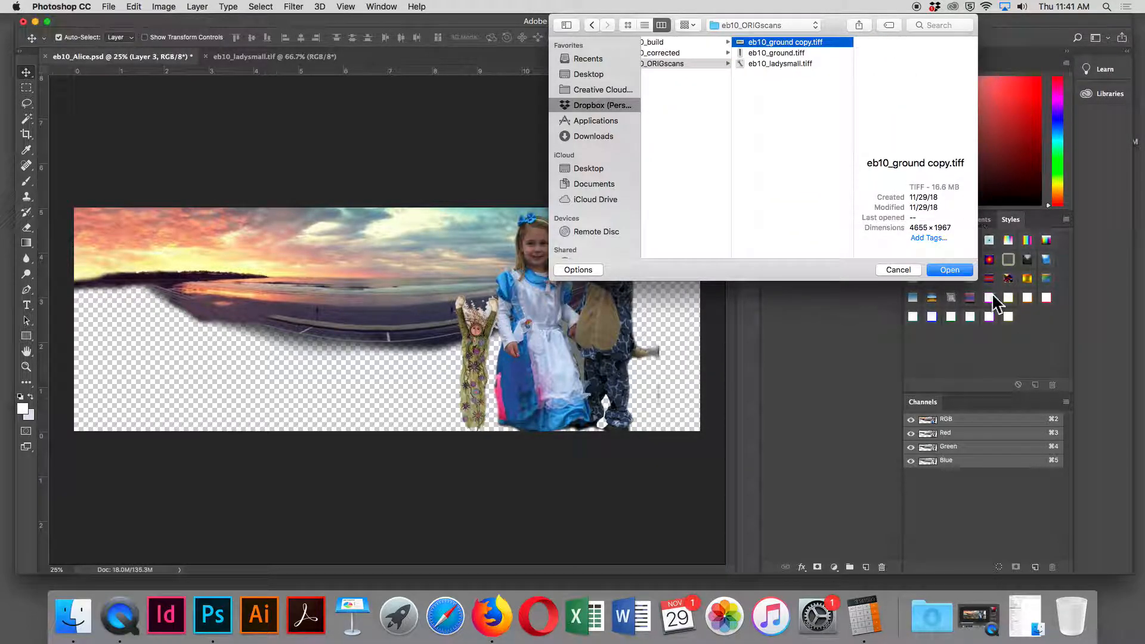
click(950, 270)
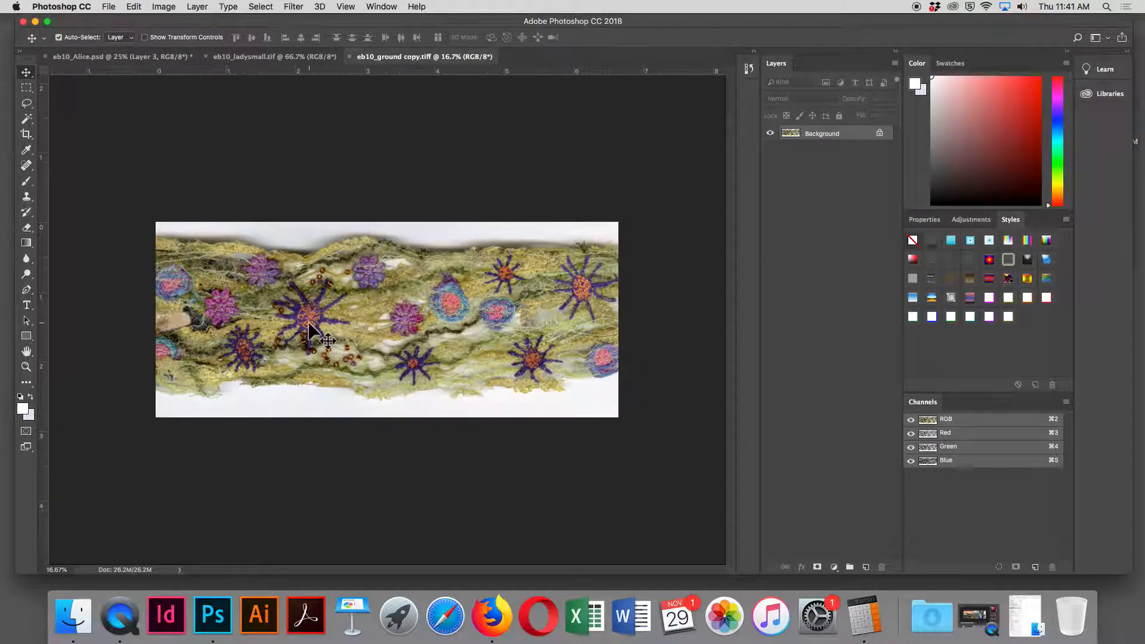
Step: Crop the ground scan to trim the white margins above and below the felted strip
click(27, 134)
drag(387, 223, 388, 230)
drag(389, 412, 387, 401)
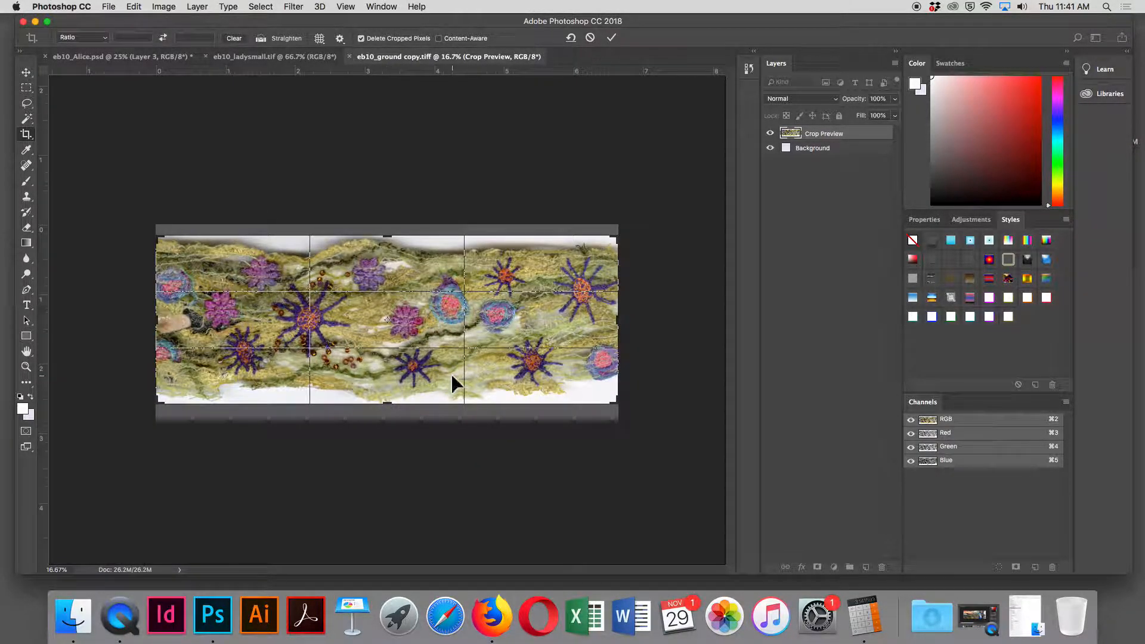
key(Return)
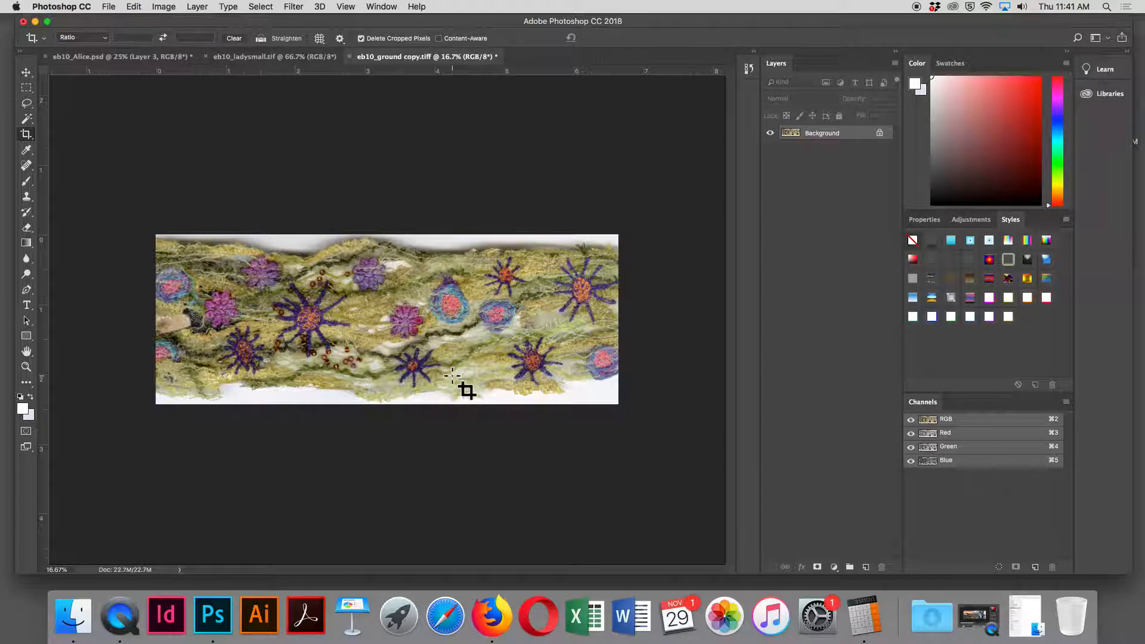
Step: Darken the shadows of the ground scan with Levels by raising the black input point slightly
click(163, 7)
mouse_move(177, 43)
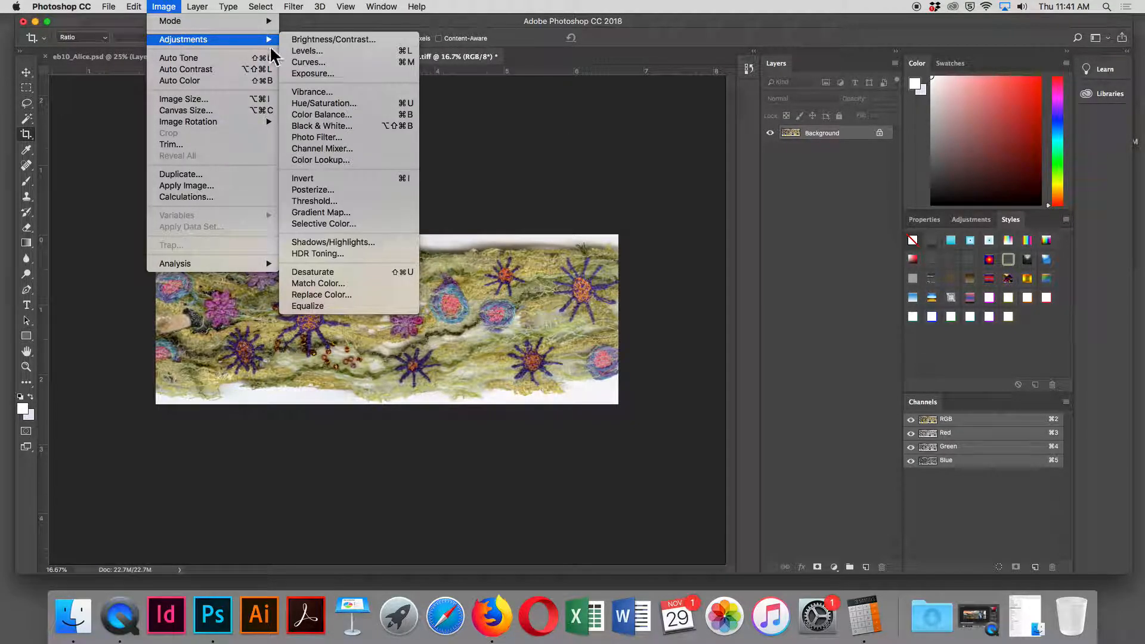
click(331, 51)
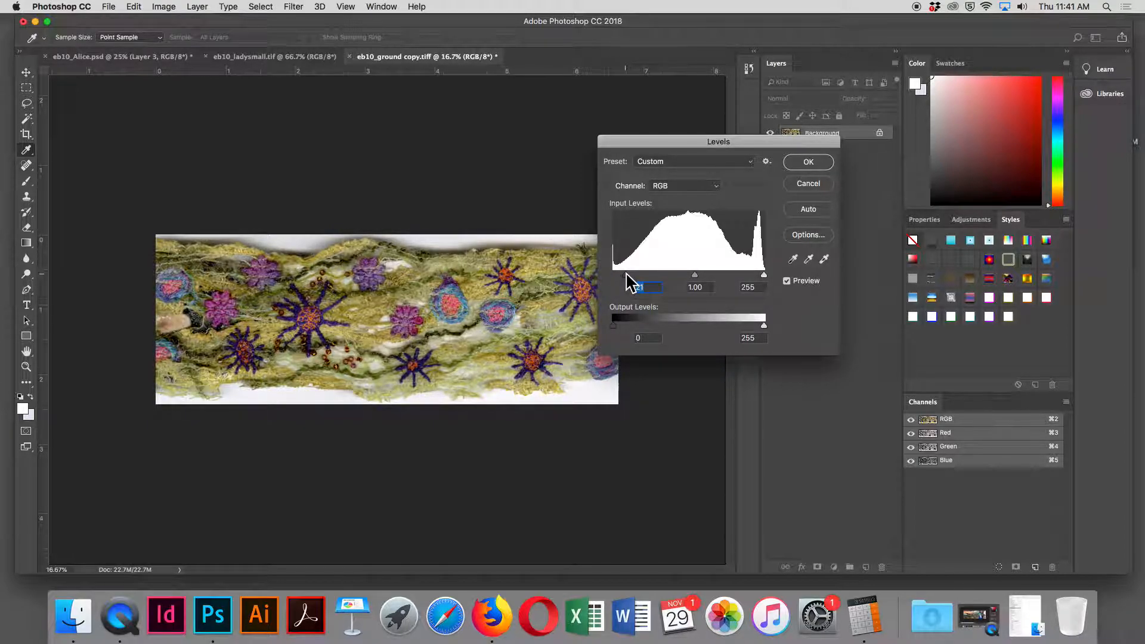
drag(622, 273, 624, 275)
click(808, 162)
key(c)
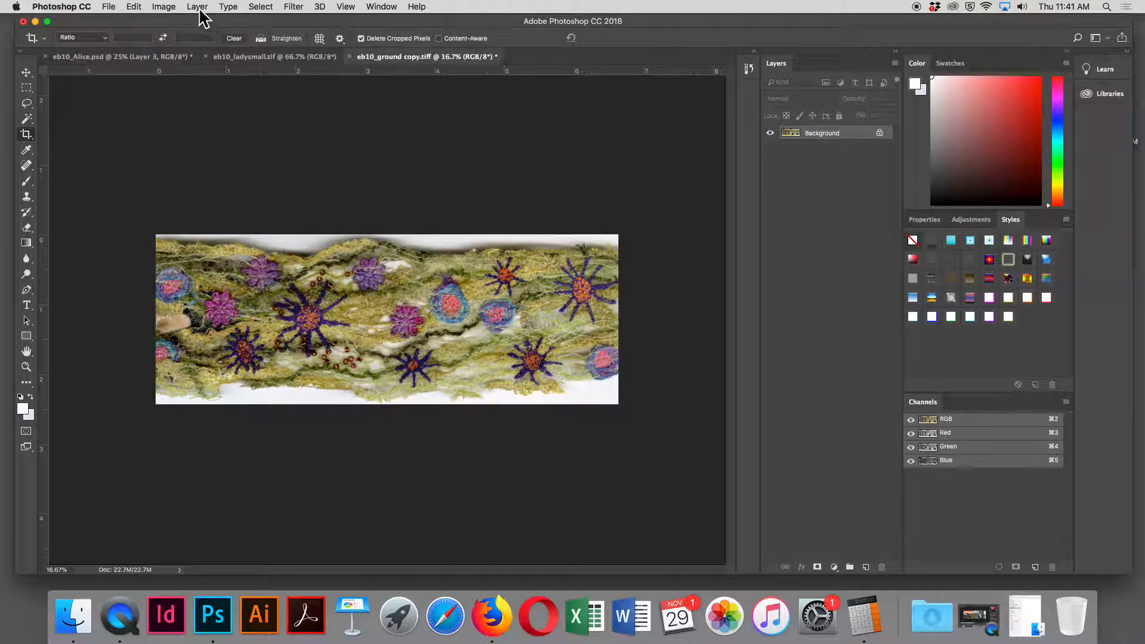
Step: Set the ground scan's resolution to 300 pixels/inch with resampling turned off
click(163, 7)
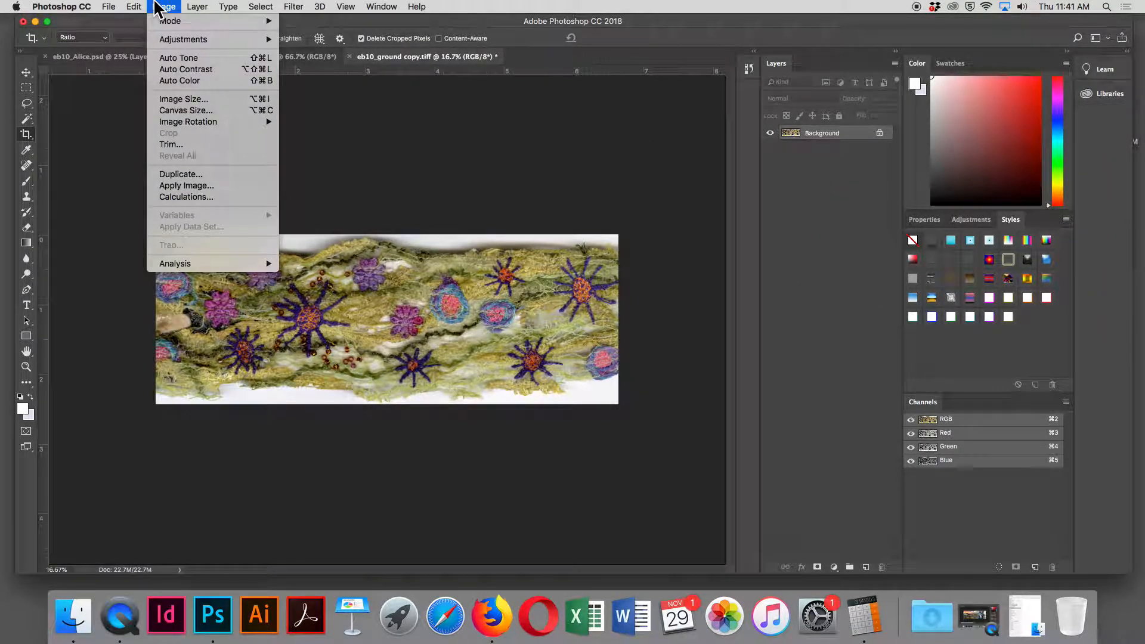
click(174, 100)
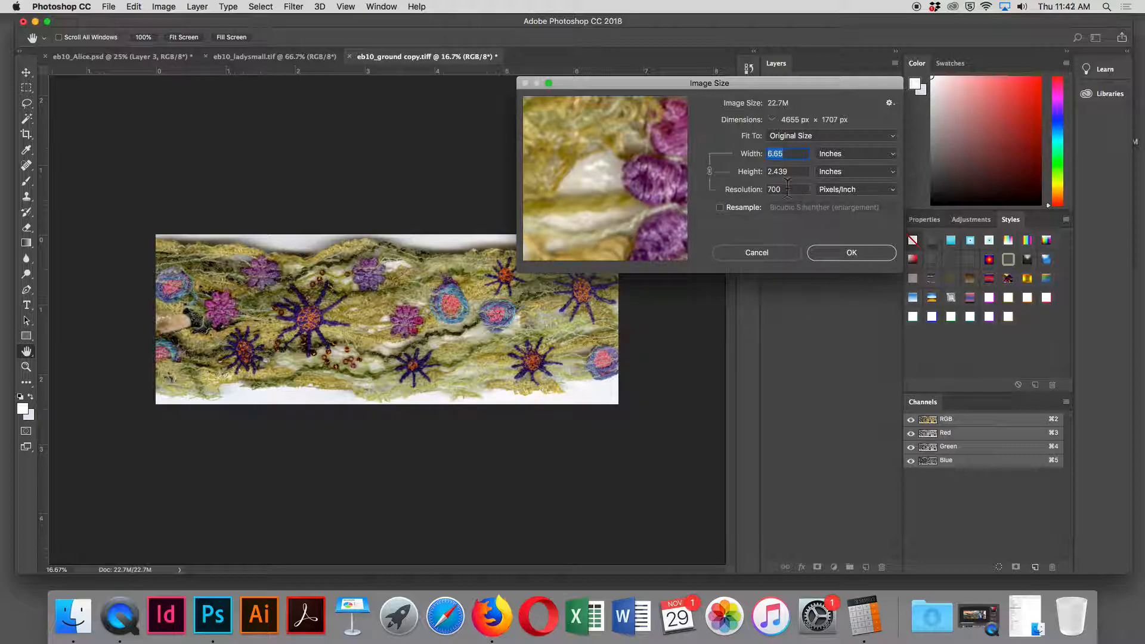
text(300)
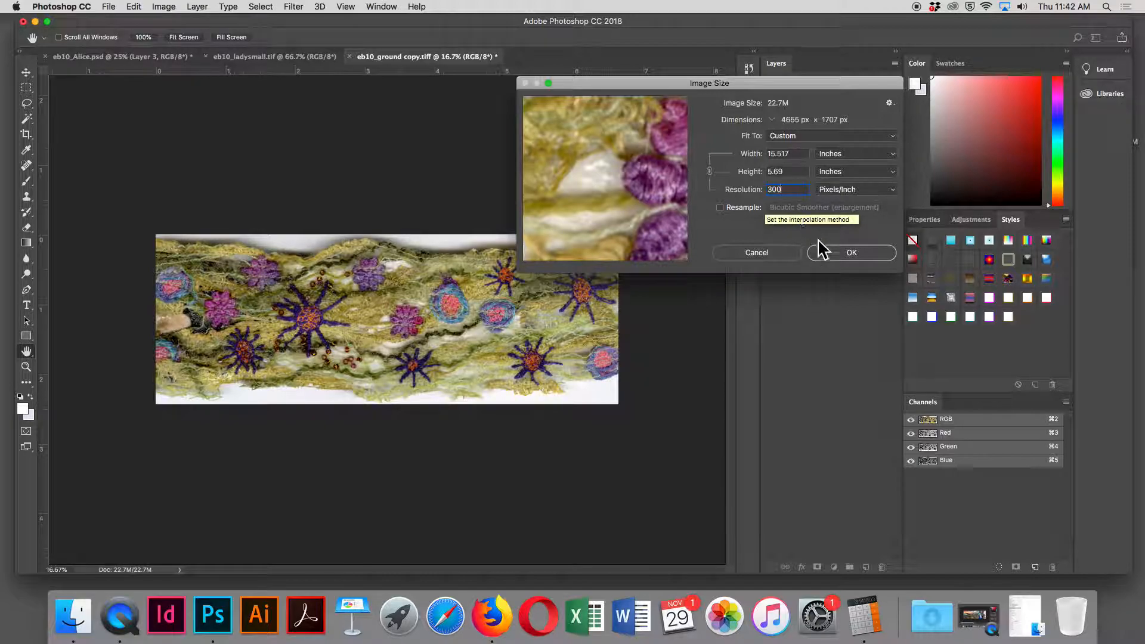
click(846, 253)
key(c)
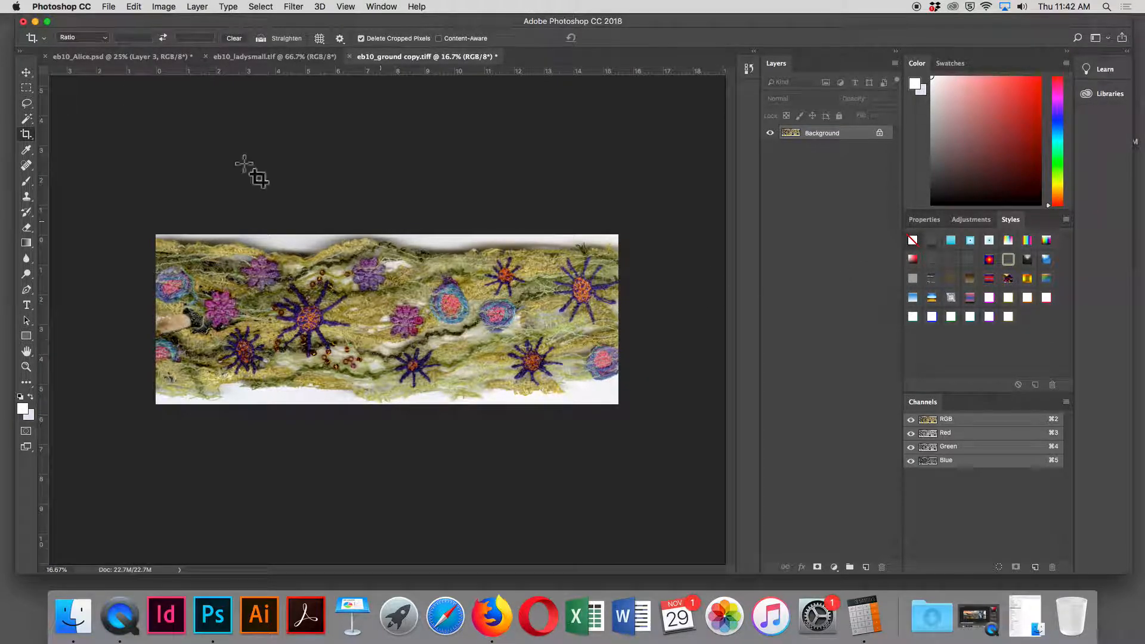
Step: Save the ground scan as TIFF eb10_ground copy.tif in the eb10_corrected folder, accepting the TIFF options
click(110, 7)
click(141, 130)
click(552, 115)
click(552, 130)
click(710, 149)
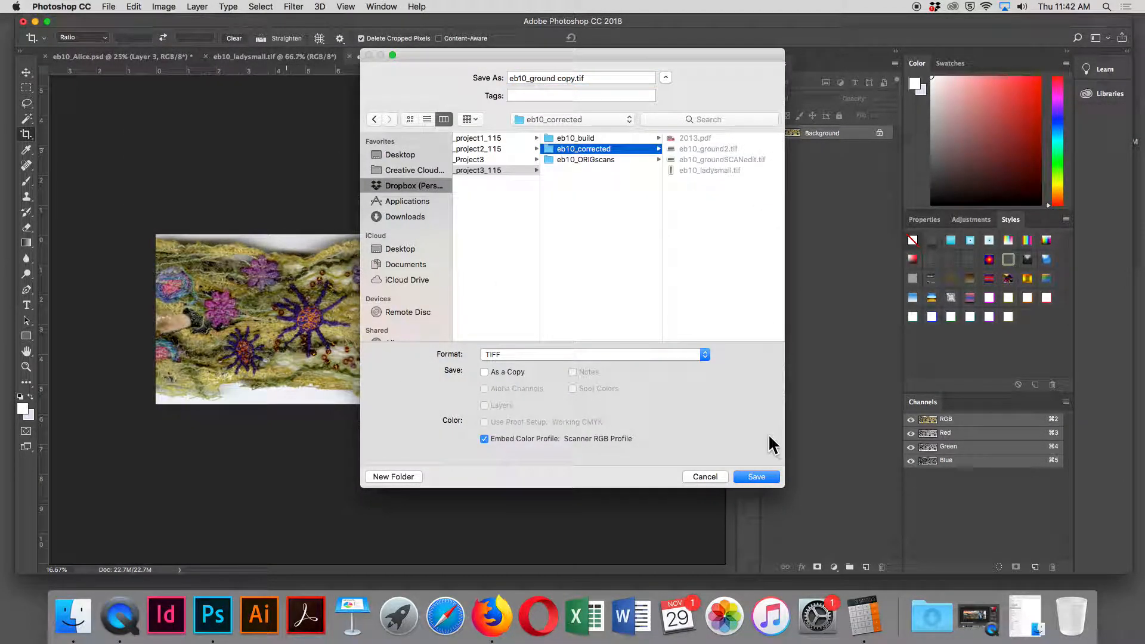
click(755, 477)
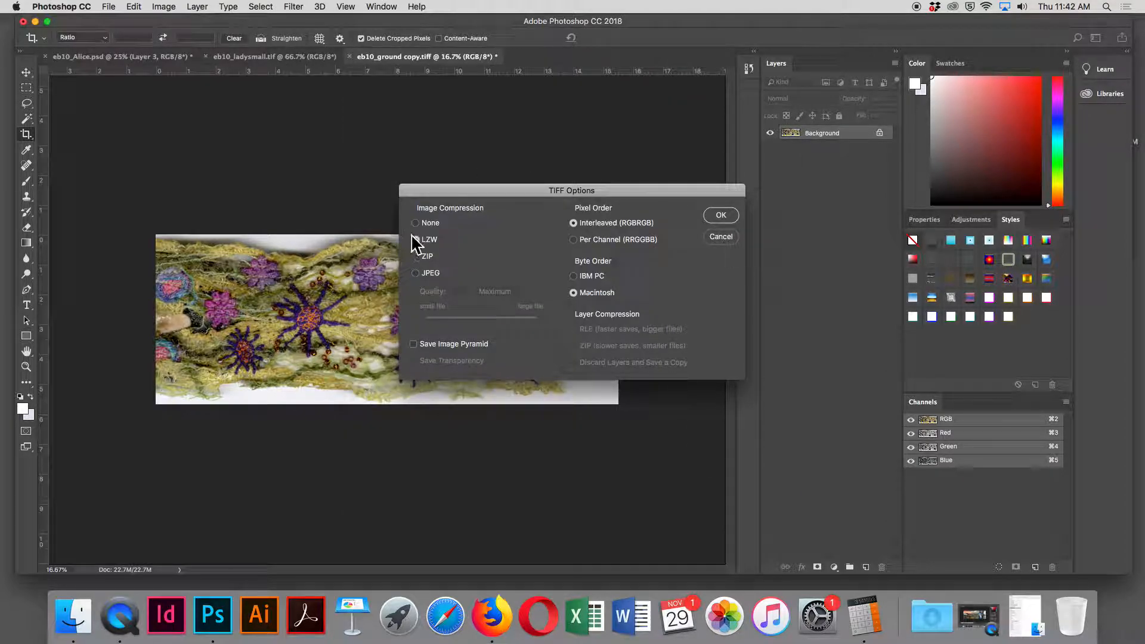
click(722, 216)
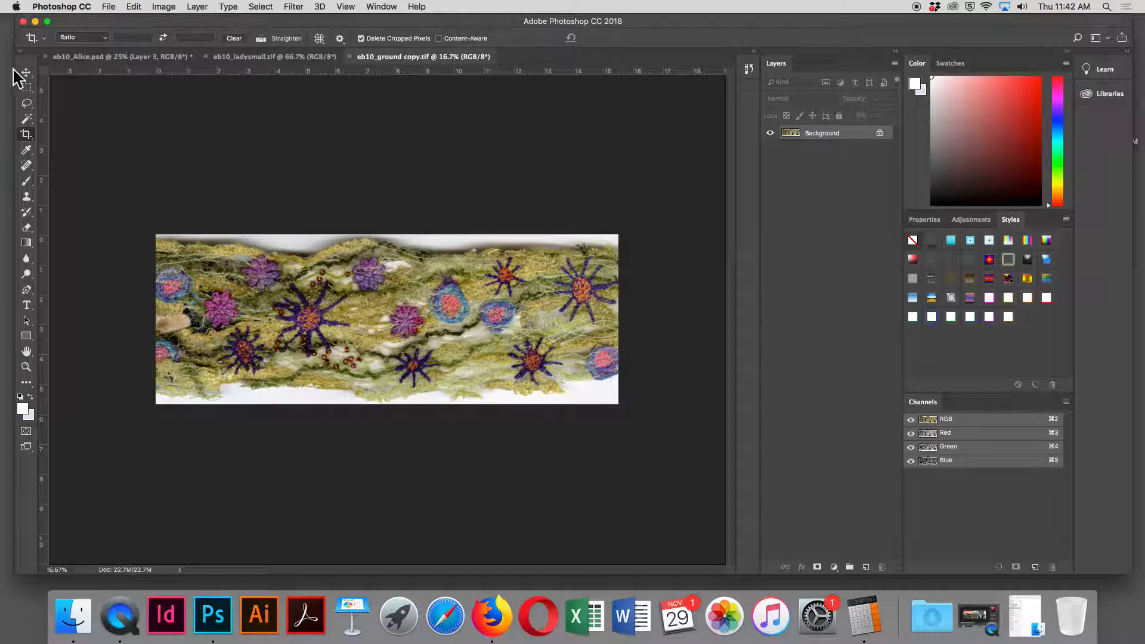
Step: Use the Magic Wand at tolerance 32 to select the white background along the ground's lower edge
click(26, 118)
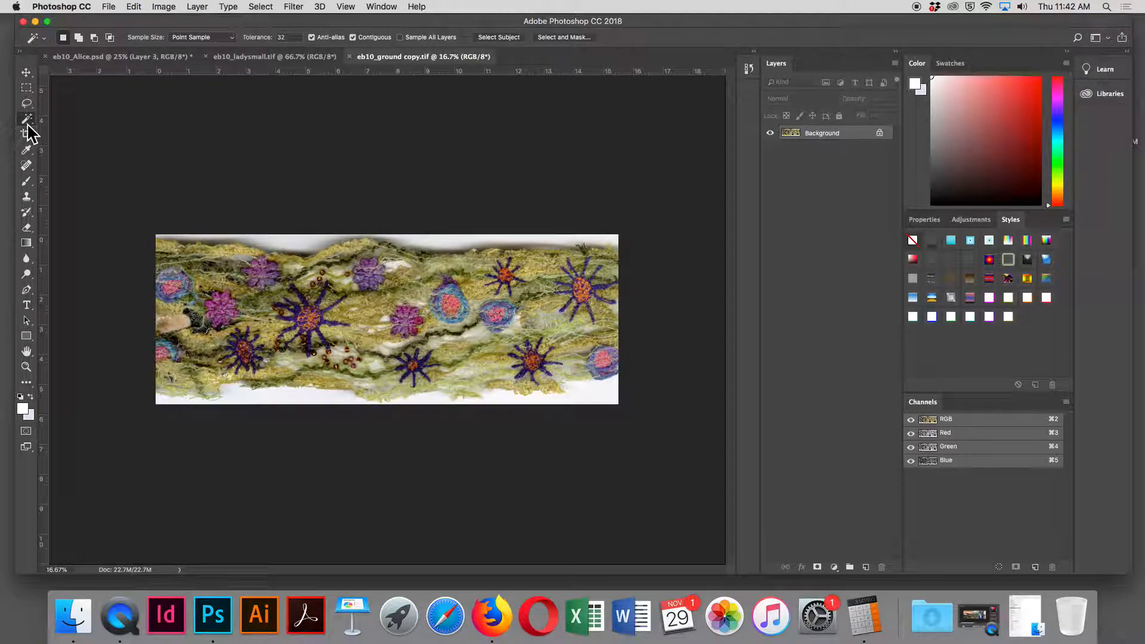
click(328, 236)
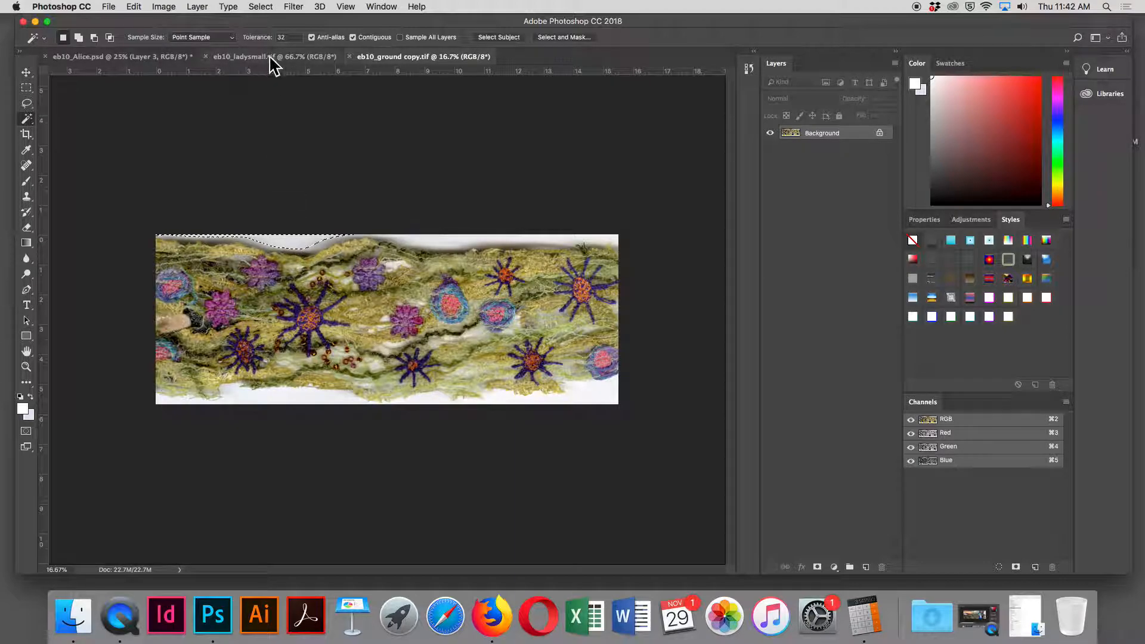
click(292, 401)
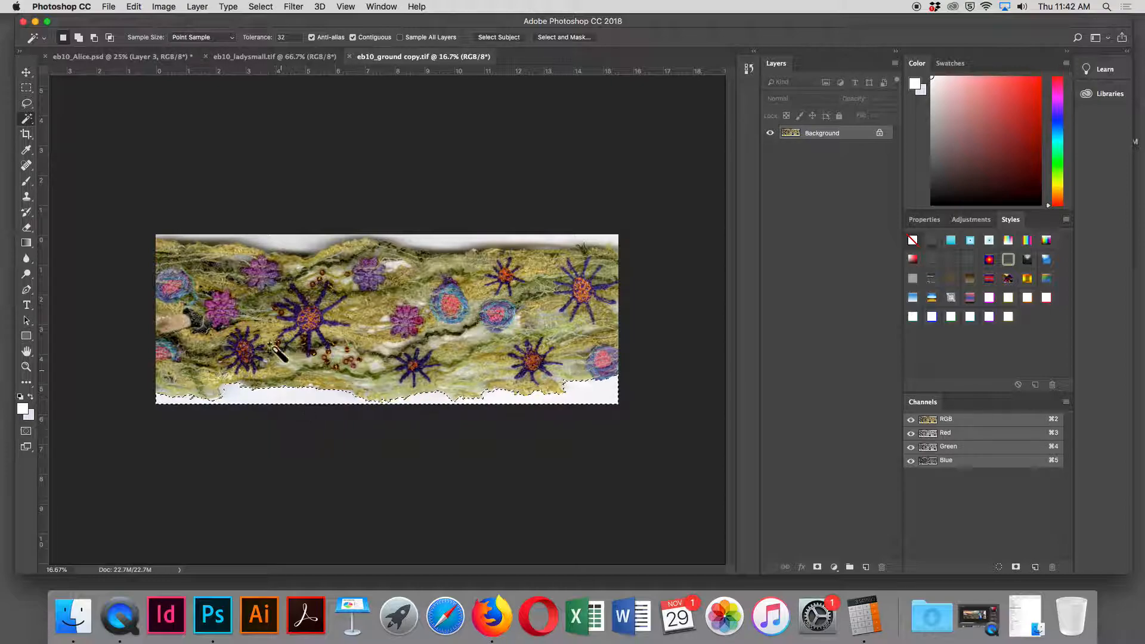
Step: Set the Magic Wand tolerance to 40 and add the white background along the ground's upper edge to the selection
click(276, 37)
text(40)
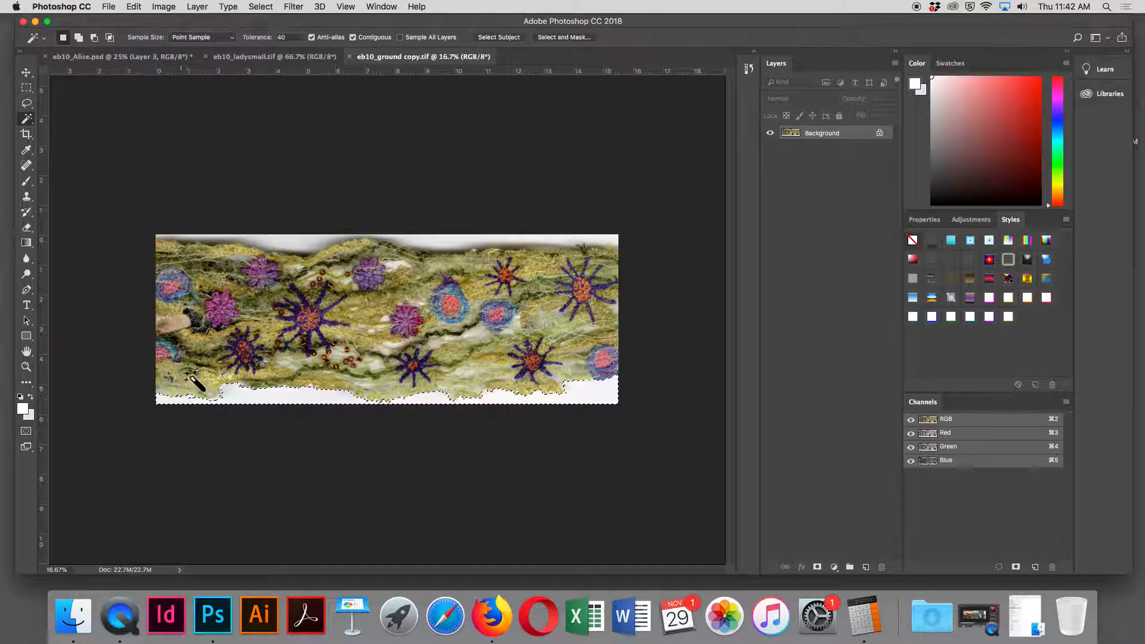
shift+click(291, 239)
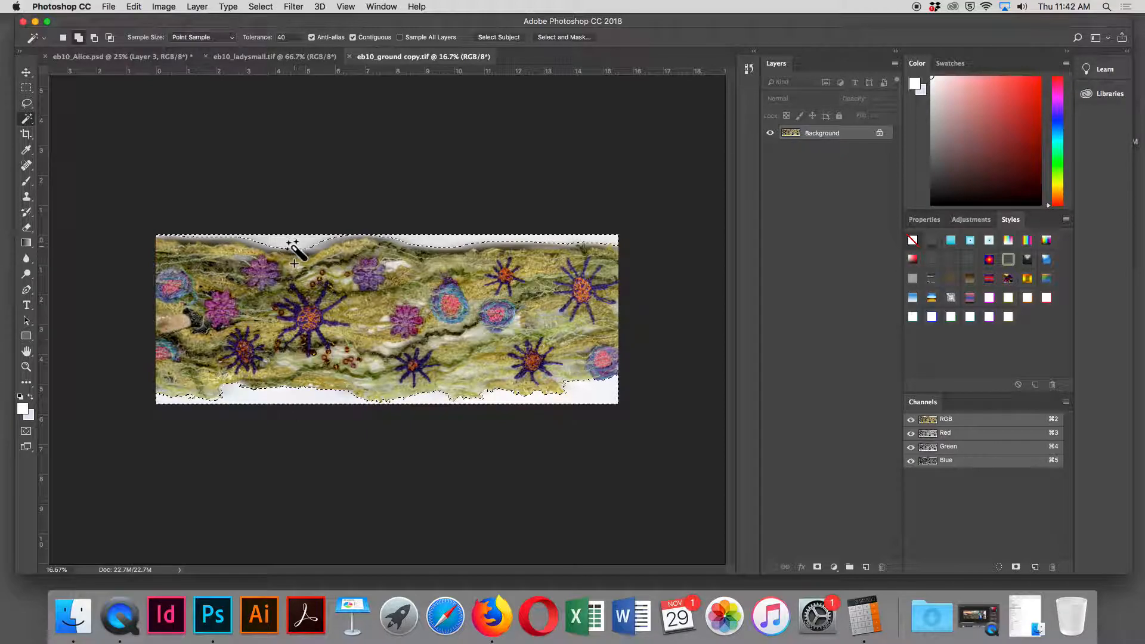
Step: Reselect the white background along the ground's upper and lower edges with the Magic Wand at tolerance 70
click(288, 39)
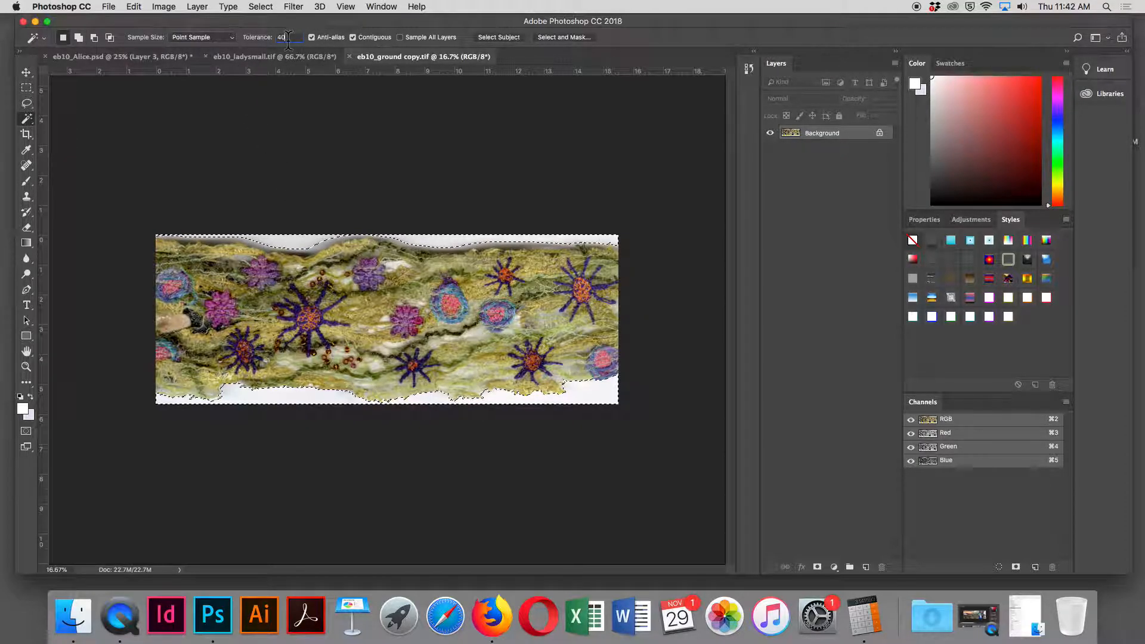
text(55)
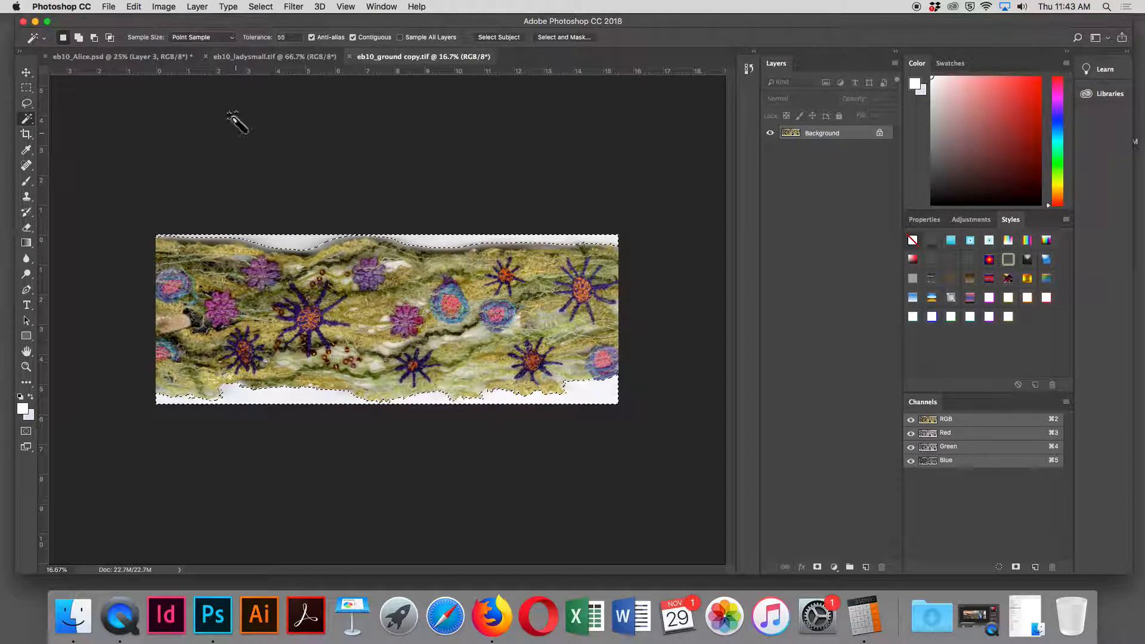
double_click(286, 37)
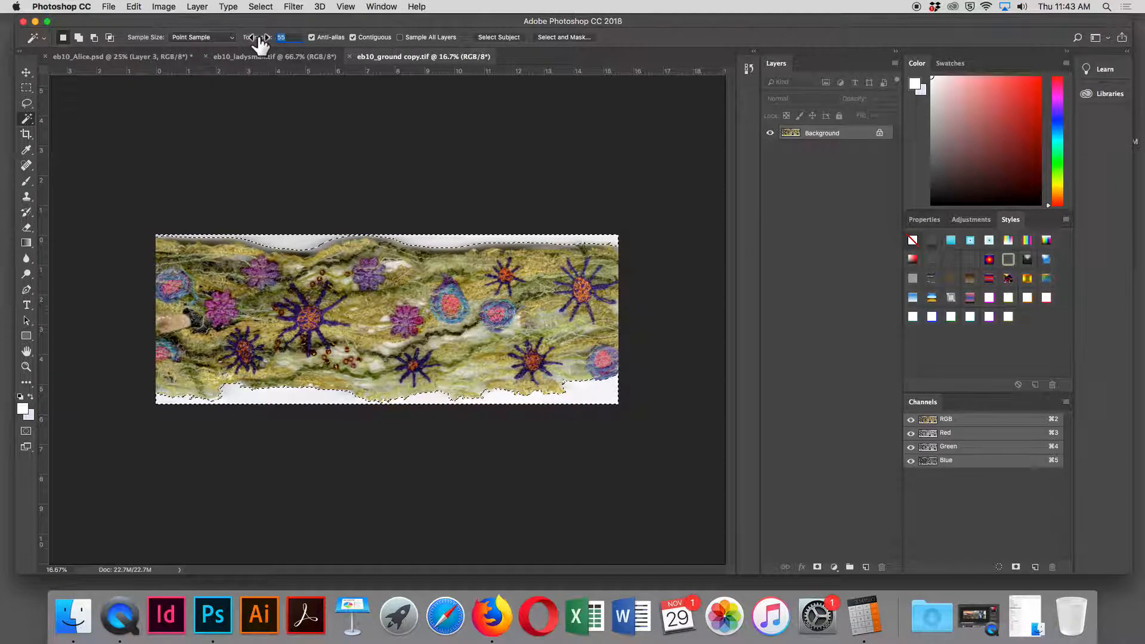
text(70)
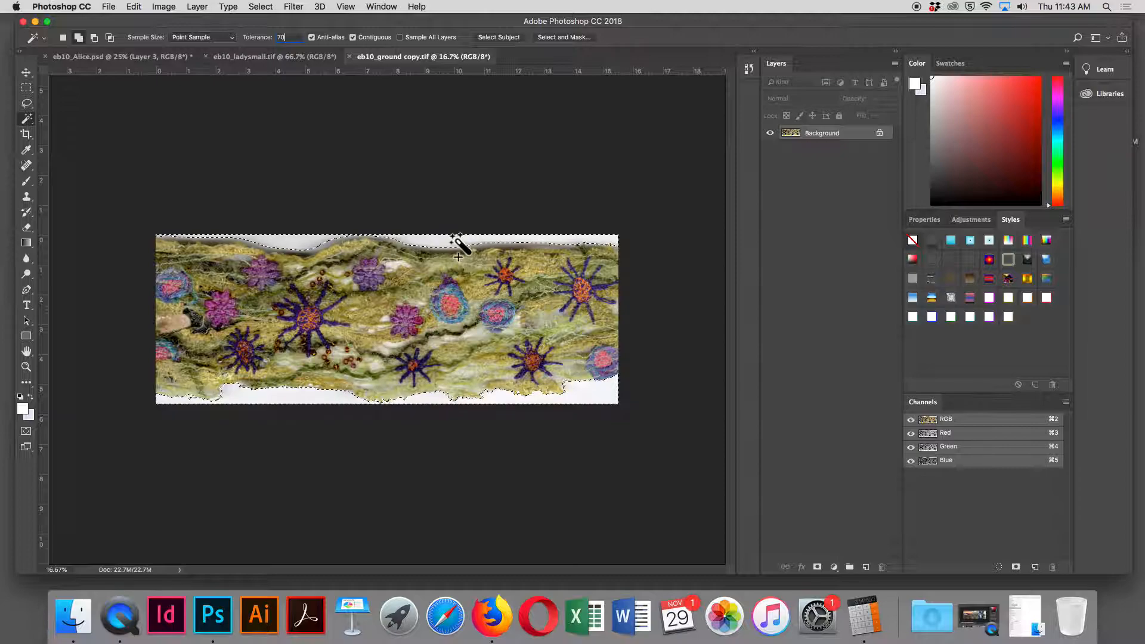
key(shift)
click(490, 241)
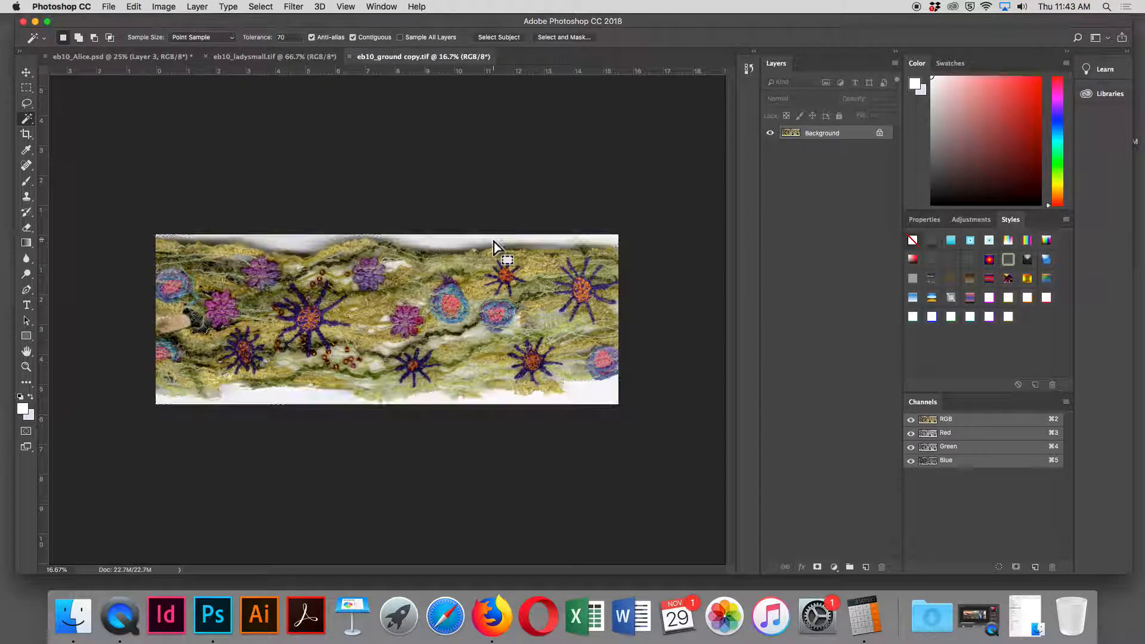
shift+click(309, 396)
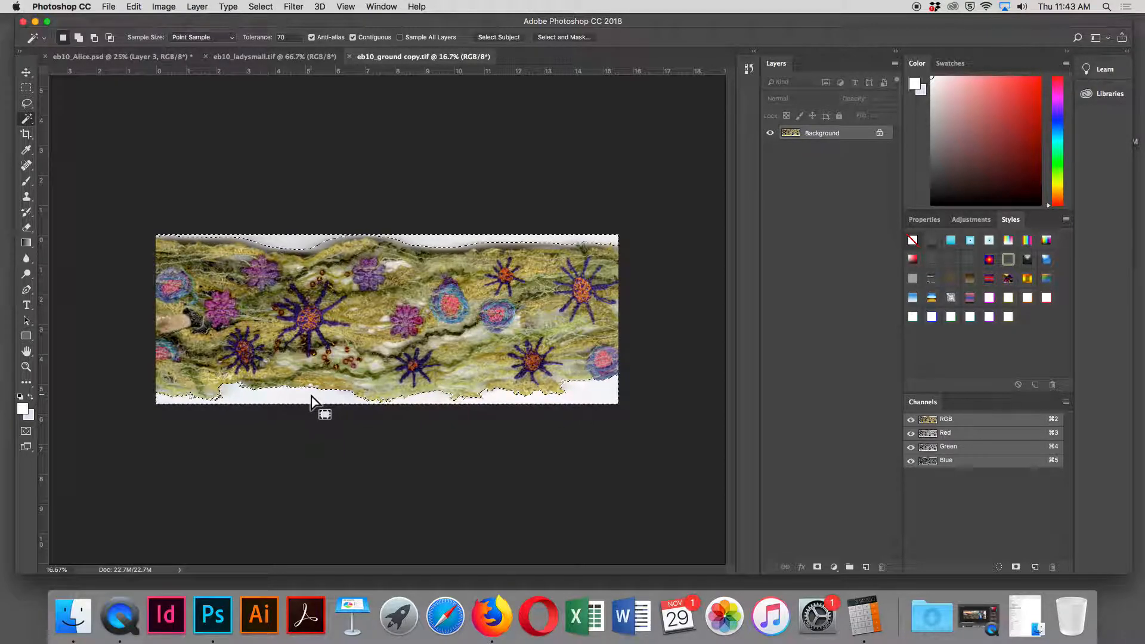
Step: Invert the selection to isolate the ground and copy it
click(259, 7)
click(256, 55)
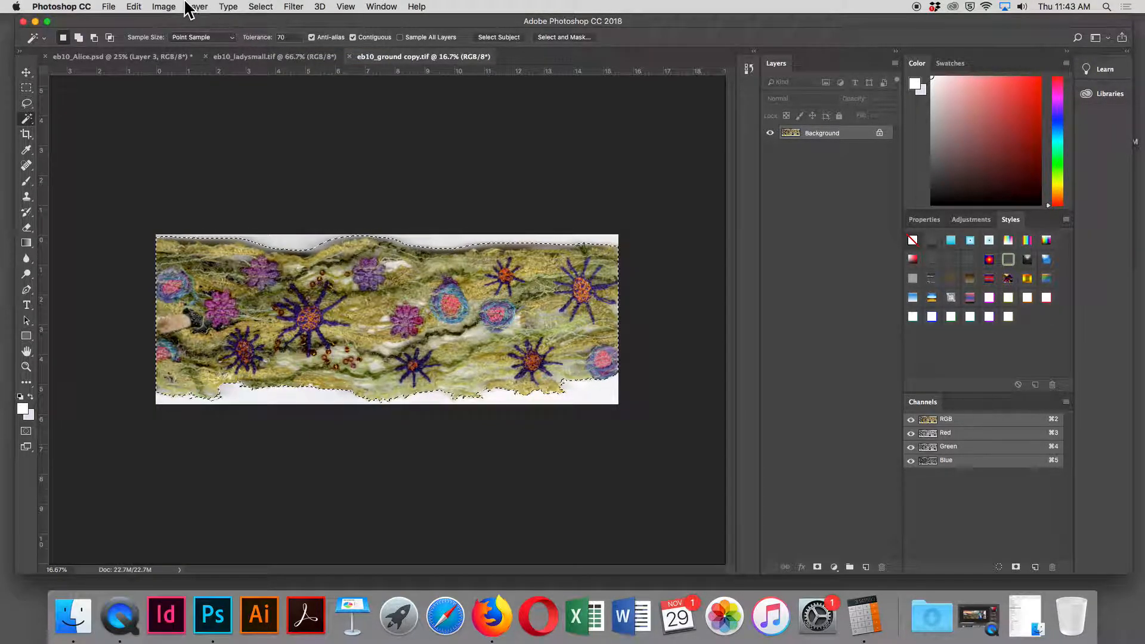
click(134, 7)
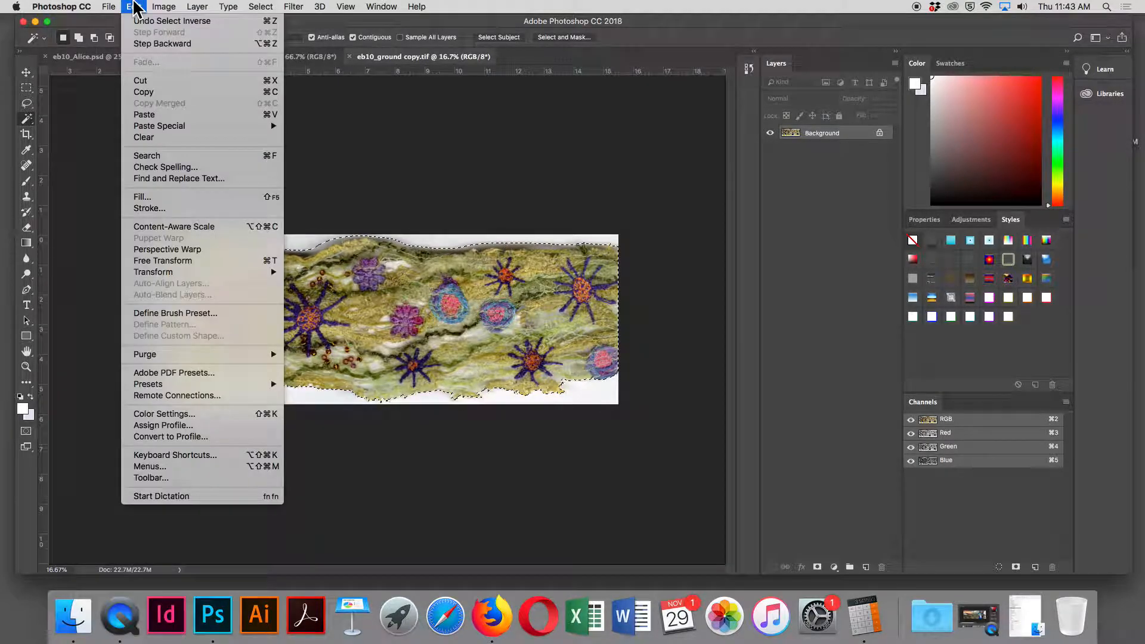
click(134, 91)
Step: Paste the copied ground into eb10_Alice.psd, accepting the color profile conversion
click(109, 58)
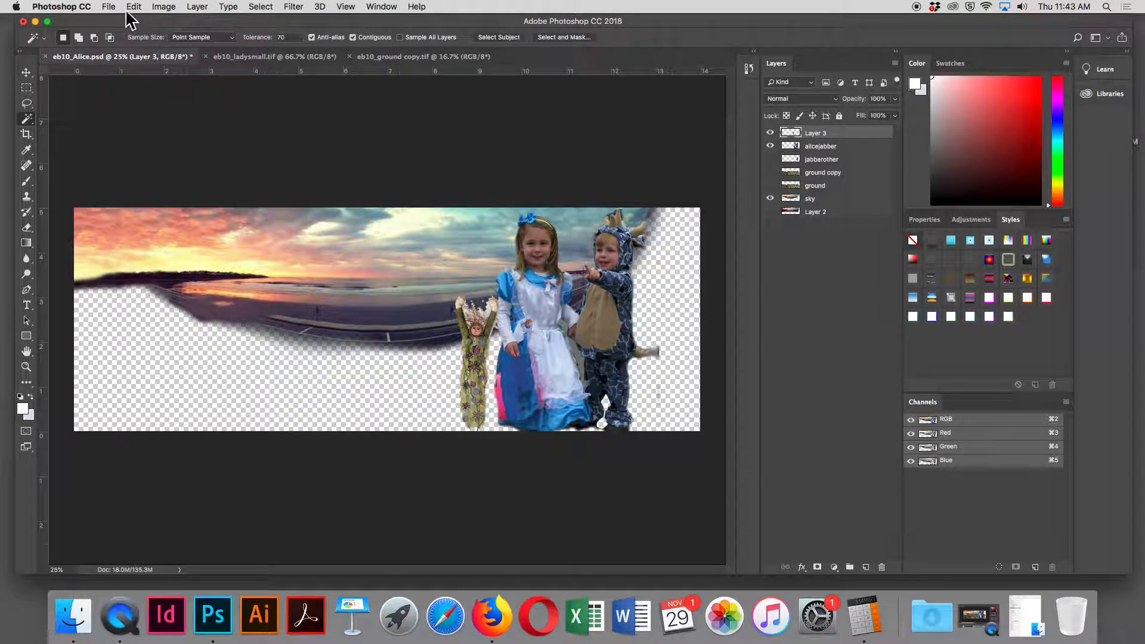
click(133, 6)
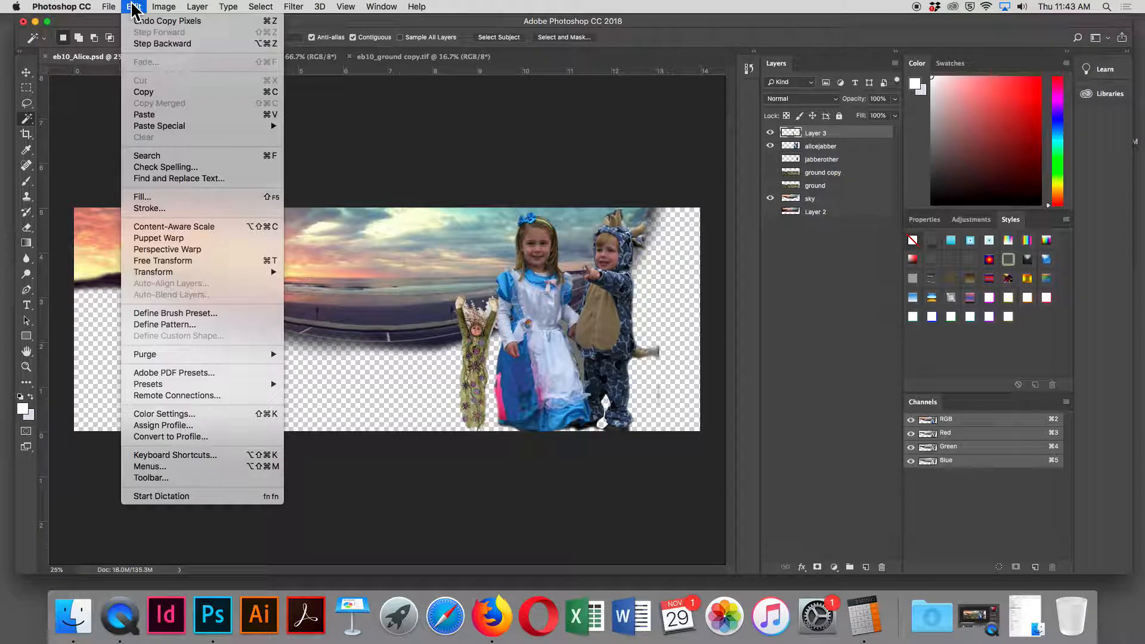
click(151, 115)
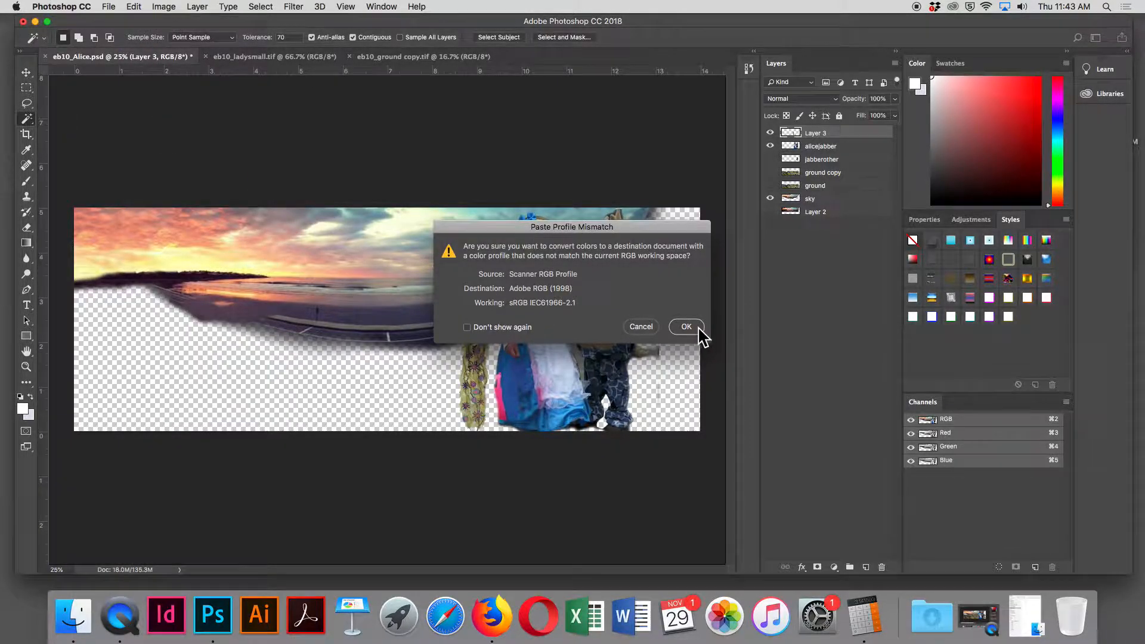
click(695, 328)
Step: Move the pasted ground down so its upper edge lies below the horizon, across the standing figures
click(25, 72)
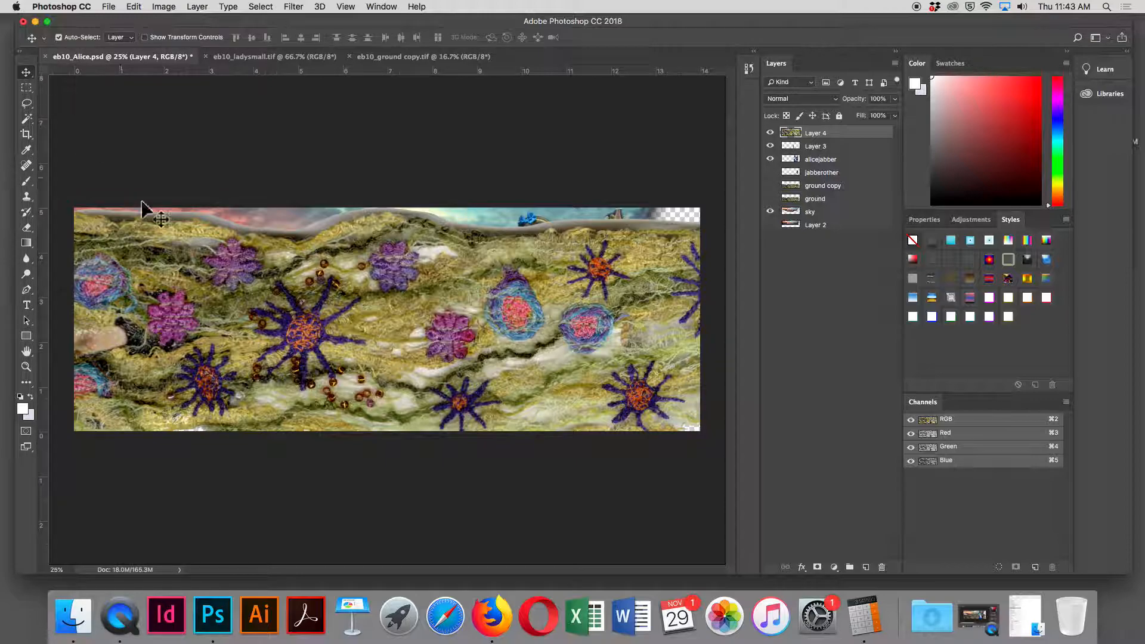
drag(304, 358, 271, 488)
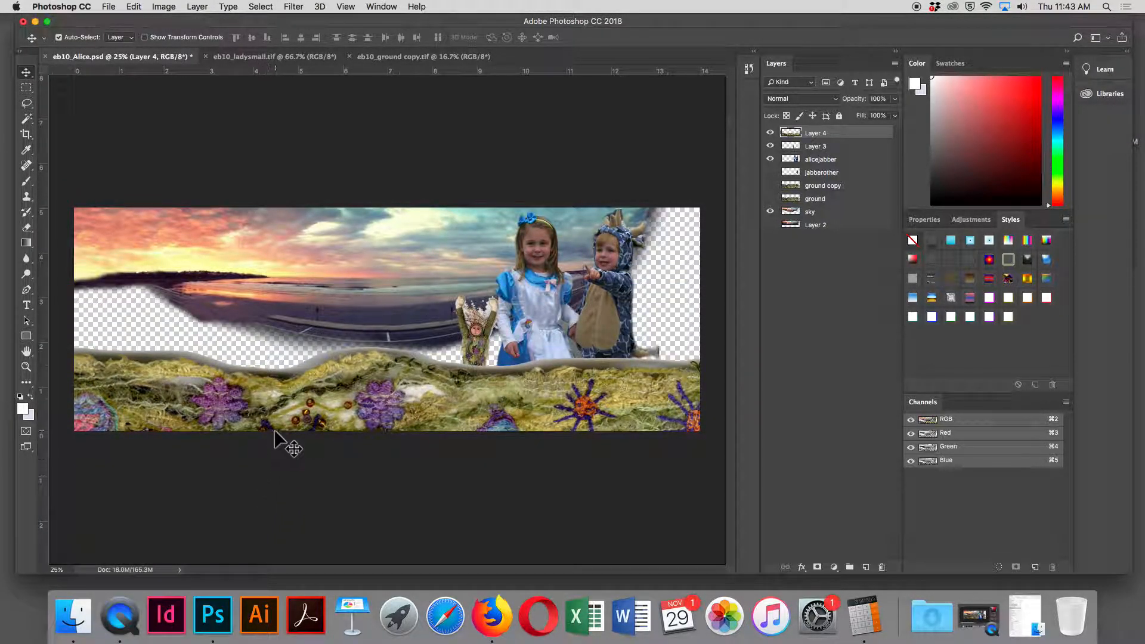
drag(266, 413, 268, 385)
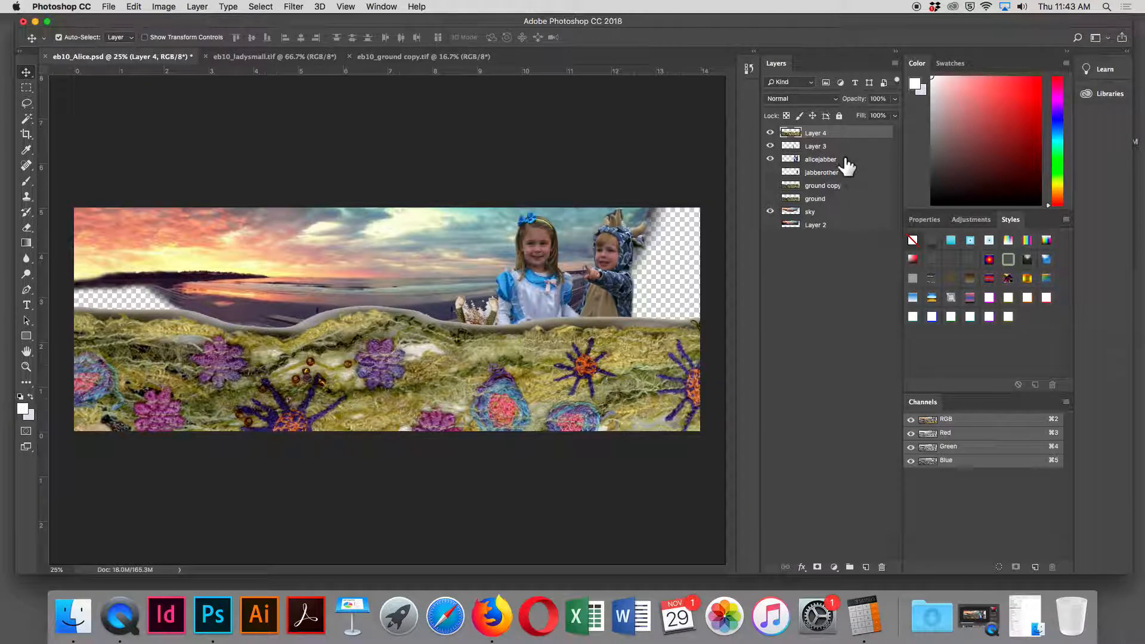
Step: Rename the doll's layer littlelady and place it above the ground layer in the stacking order
click(824, 148)
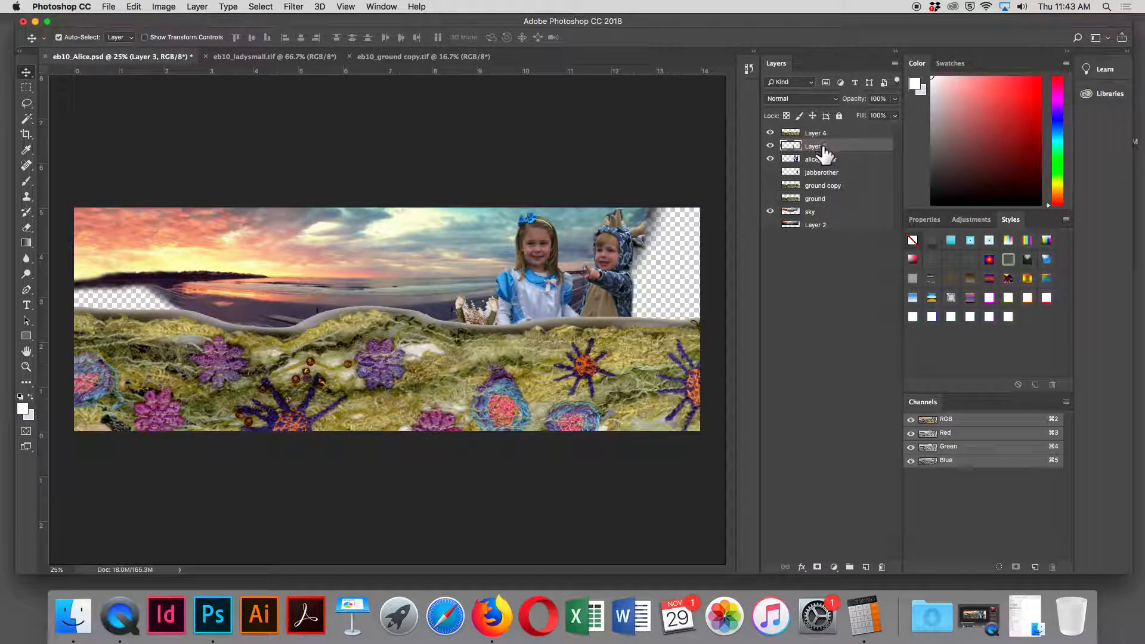
key(BackSpace)
key(Return)
drag(847, 146, 829, 139)
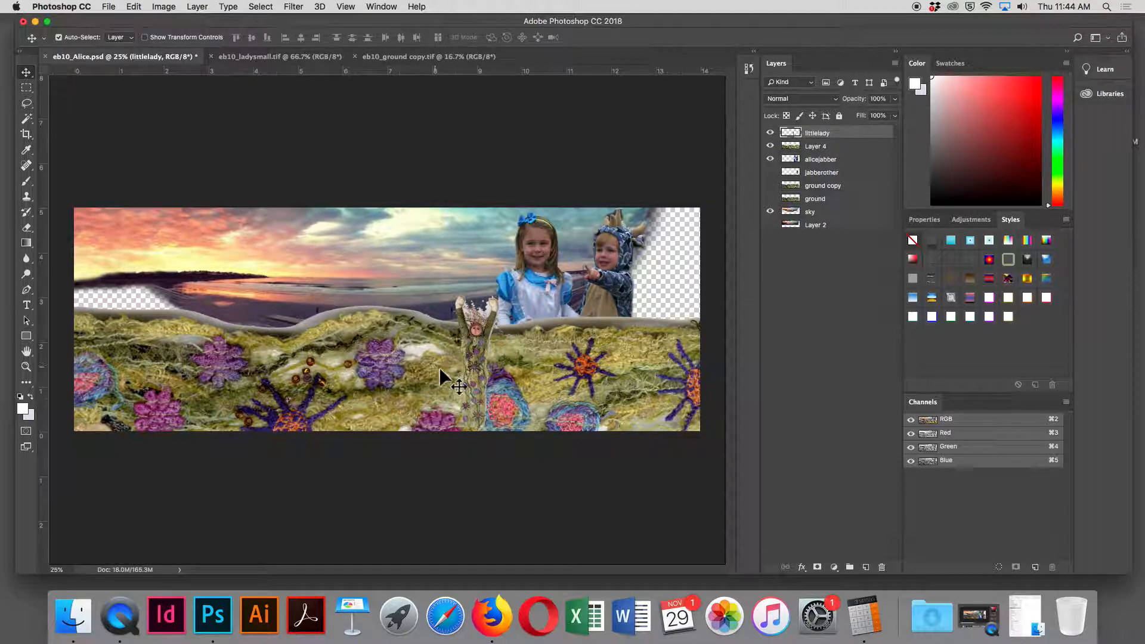
Step: Duplicate the littlelady layer as littlelady copy and move the duplicate doll up and to the left of the original
click(464, 352)
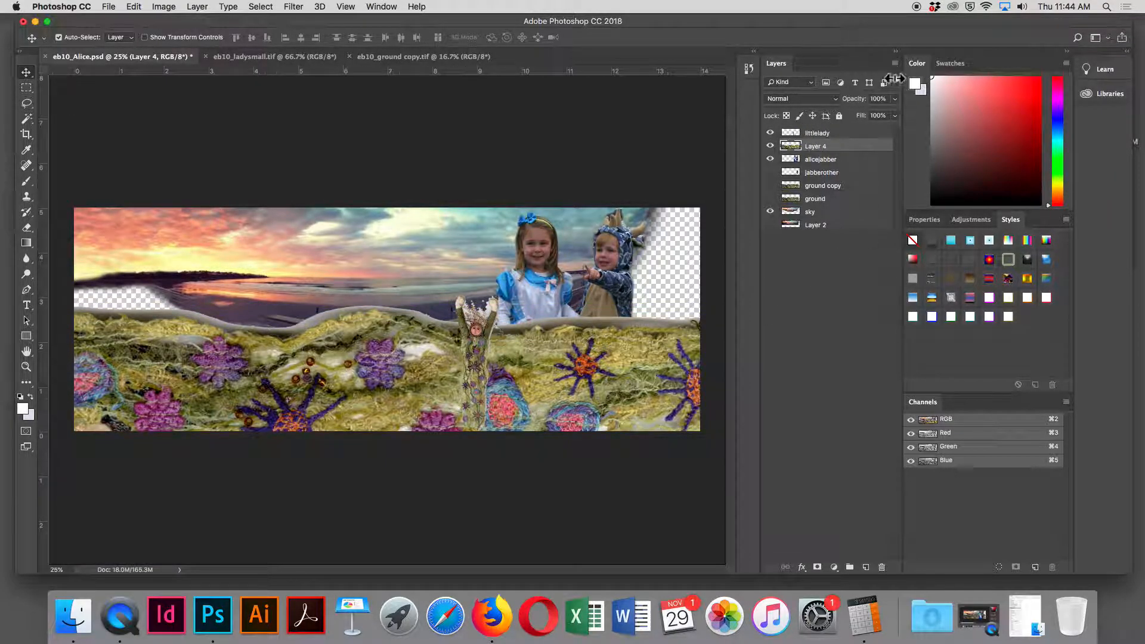
click(817, 135)
click(896, 65)
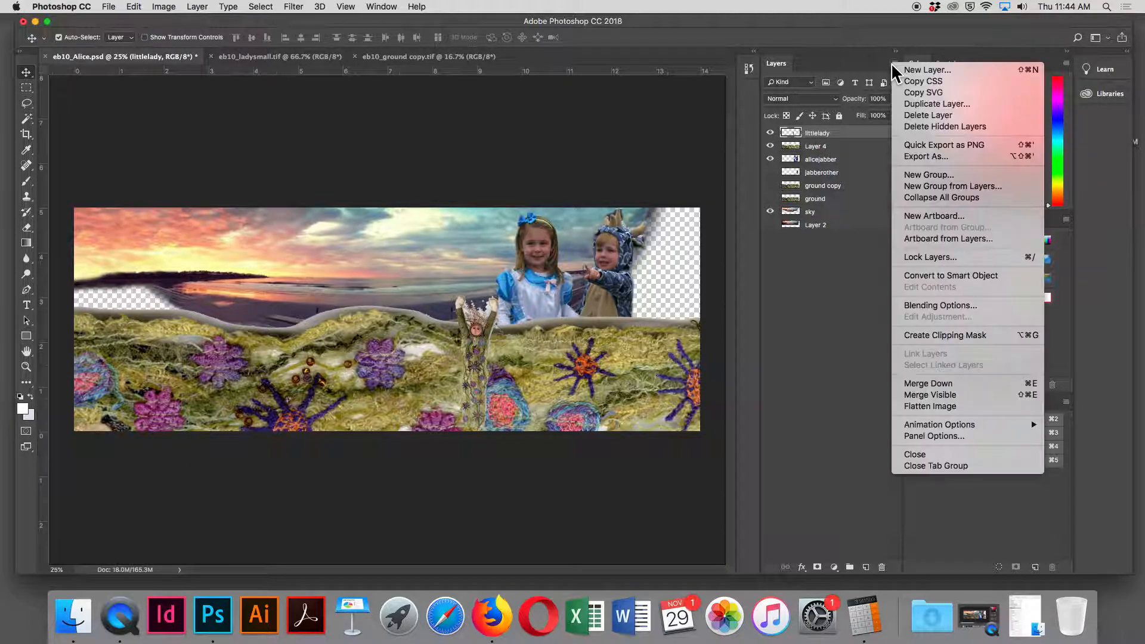
click(935, 101)
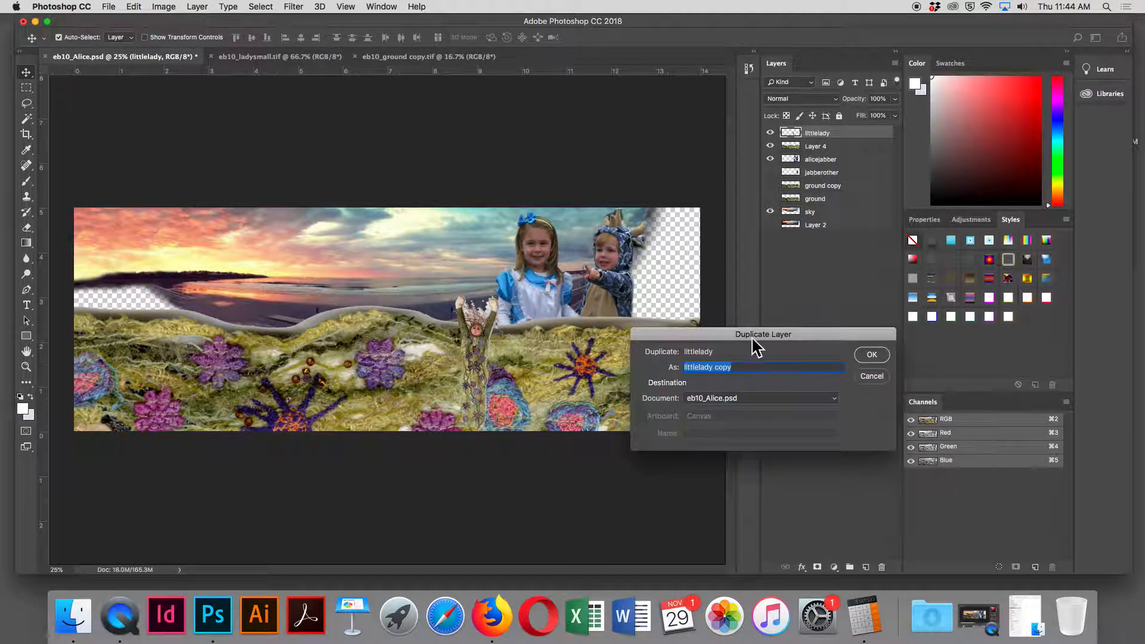
click(872, 356)
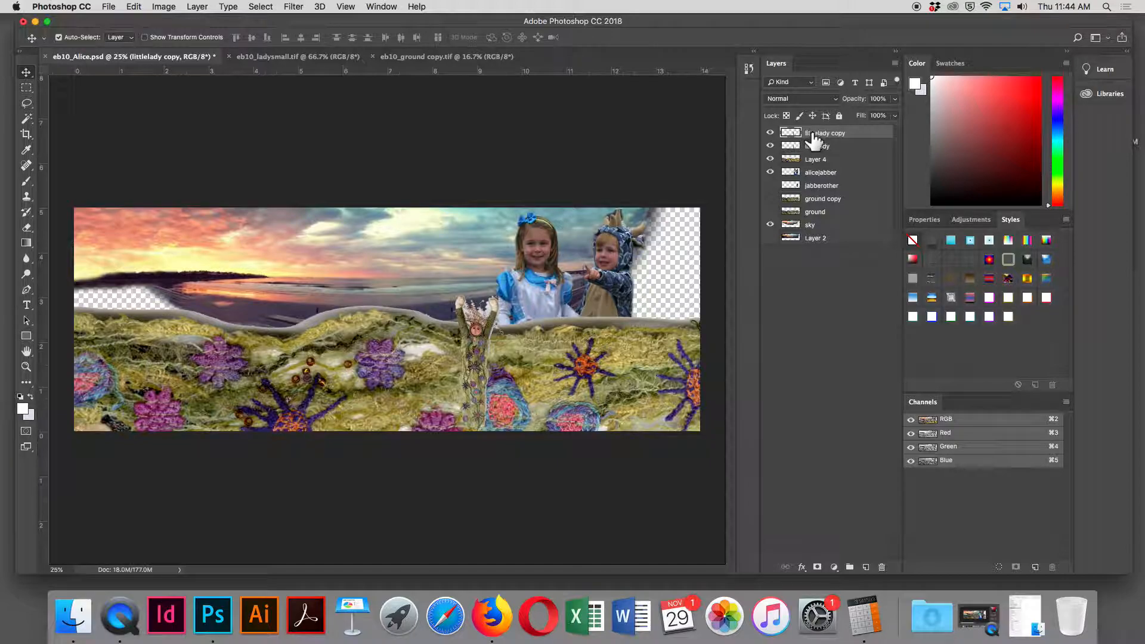
drag(489, 325, 444, 286)
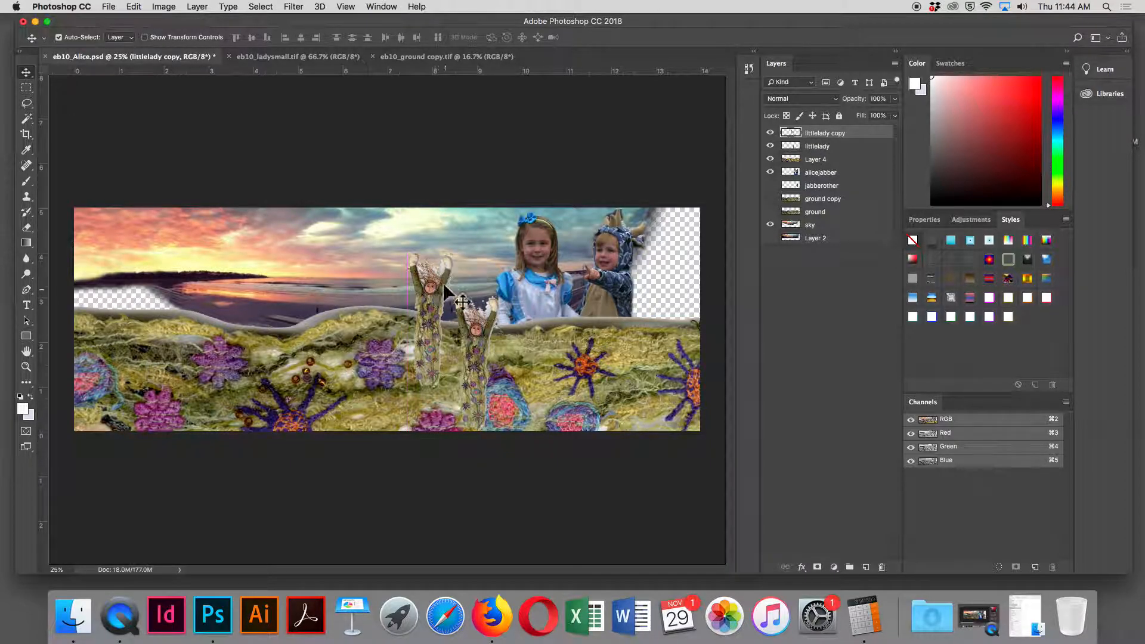
Step: Rotate the duplicate doll 90 degrees clockwise so it lies horizontally
click(134, 7)
mouse_move(177, 276)
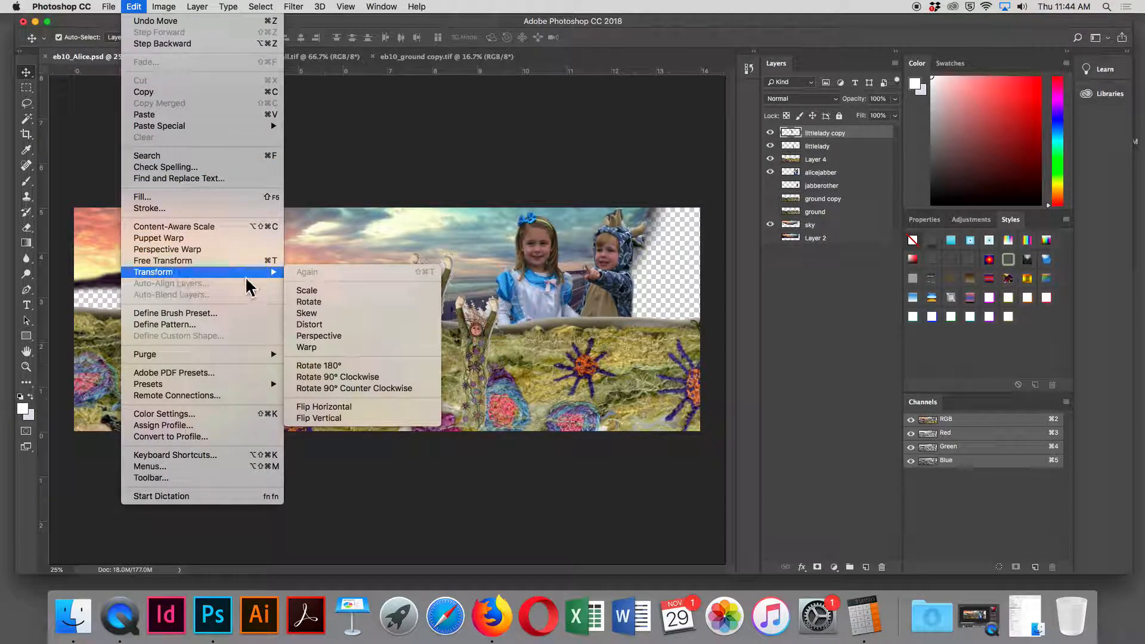
click(316, 299)
drag(457, 248, 511, 355)
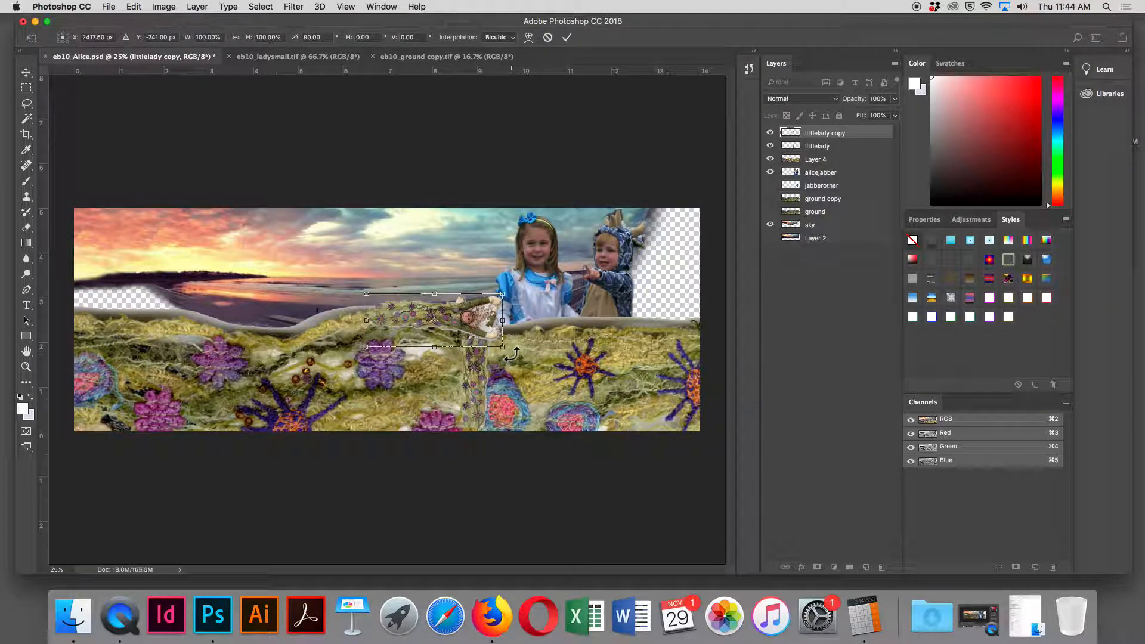
Step: Scale the rotated duplicate doll up until its dress spans the canvas width, and apply the transform
click(164, 6)
mouse_move(134, 6)
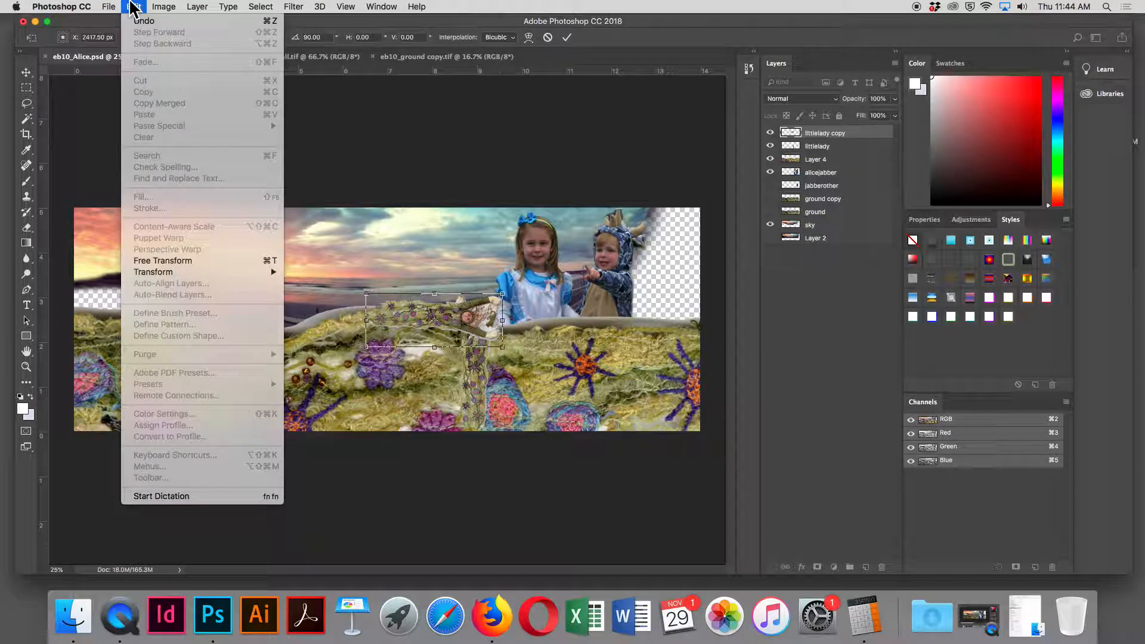
mouse_move(179, 273)
click(308, 296)
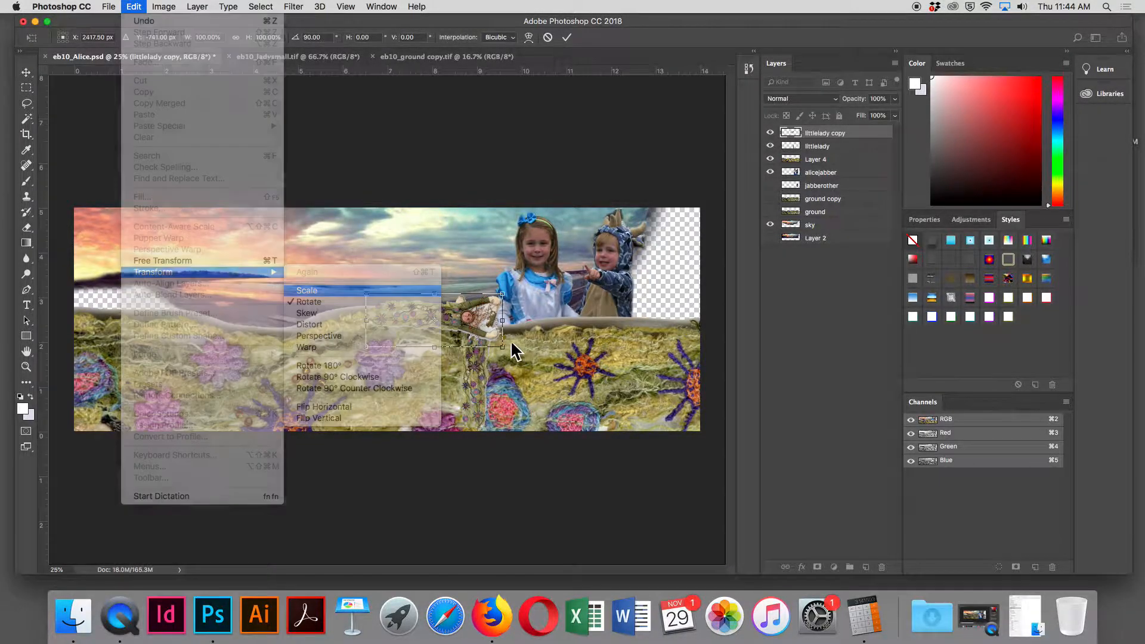
drag(365, 348, 24, 417)
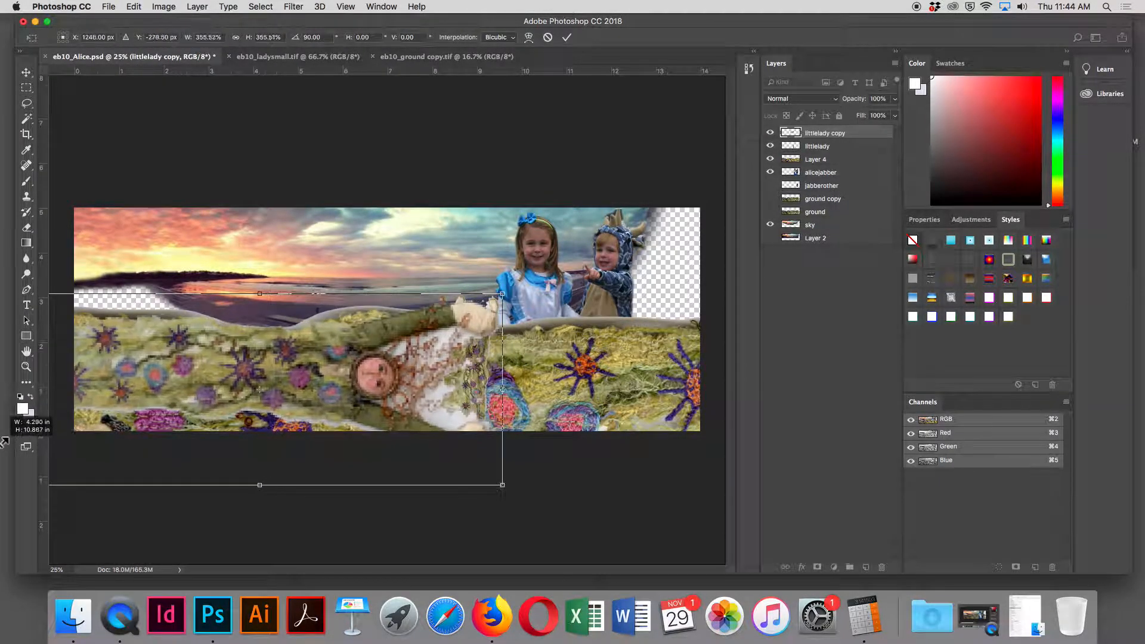
drag(501, 291, 1068, 209)
drag(408, 248, 365, 356)
key(Return)
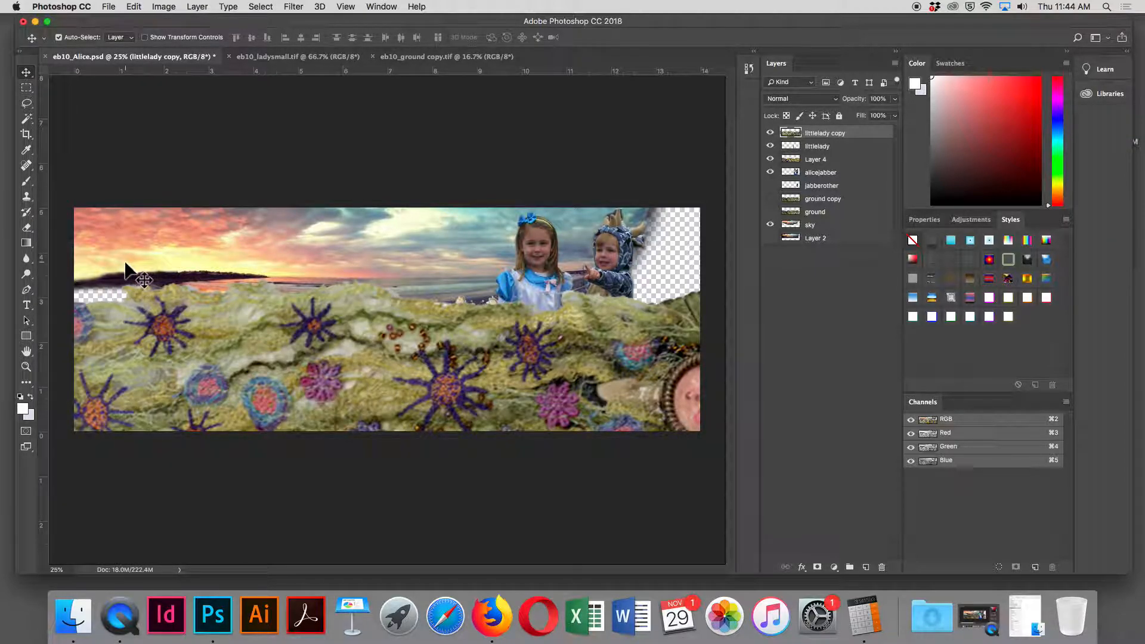
Step: Try the enlarged doll in several positions, ending with its dress as foreground across the lower part of the canvas
drag(413, 391, 371, 501)
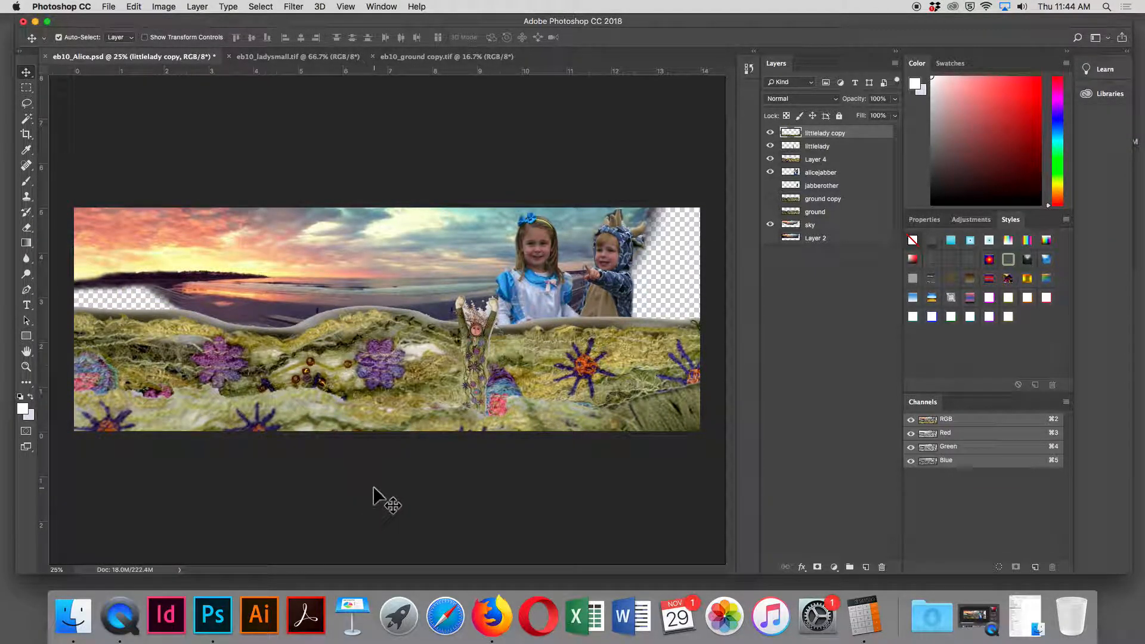
drag(389, 406, 402, 313)
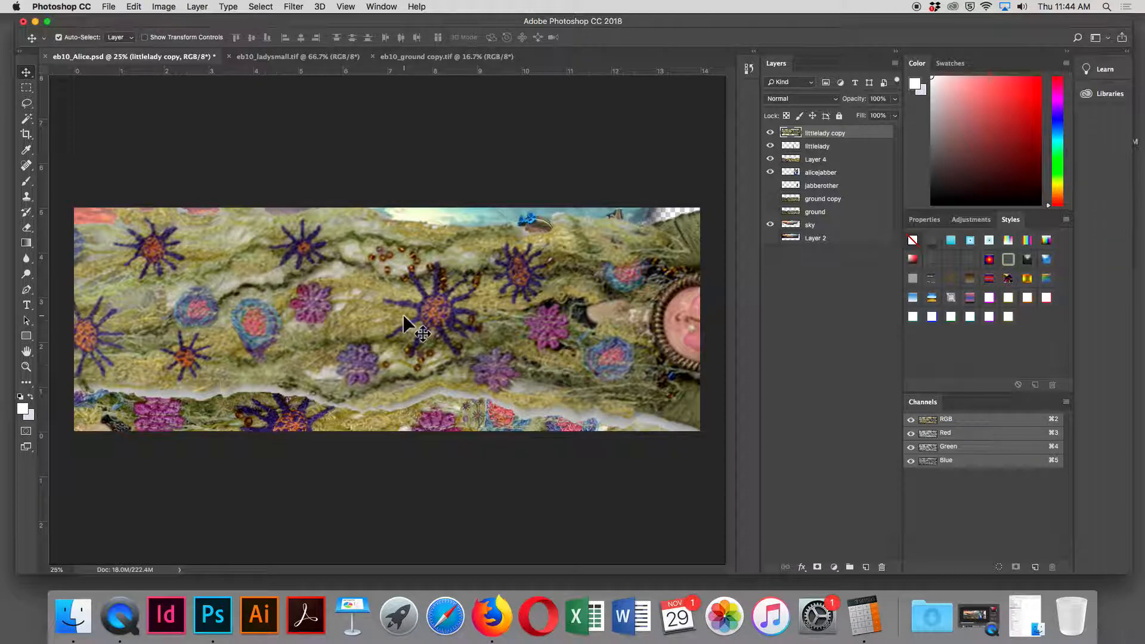
drag(407, 313, 639, 324)
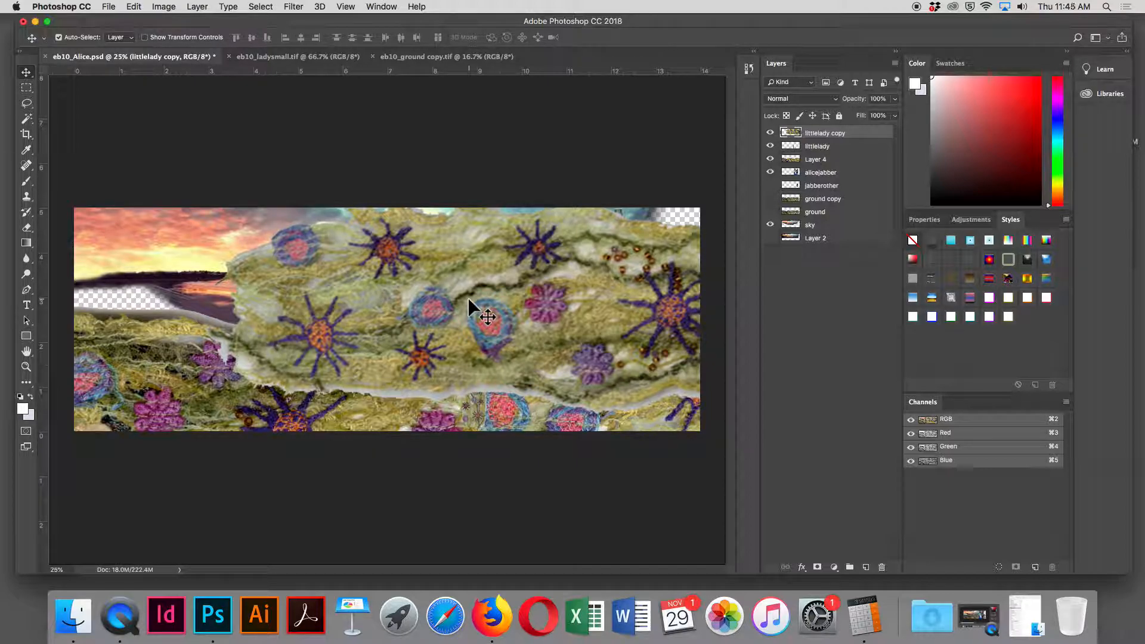
drag(452, 303, 170, 434)
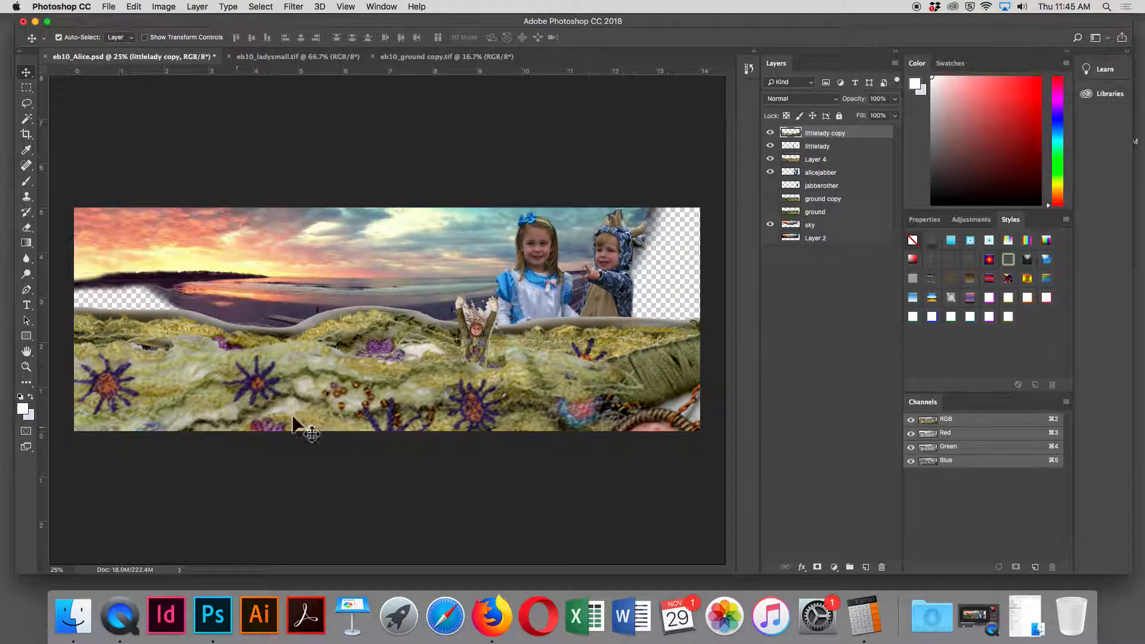
Step: Delete the littlelady copy layer
click(472, 320)
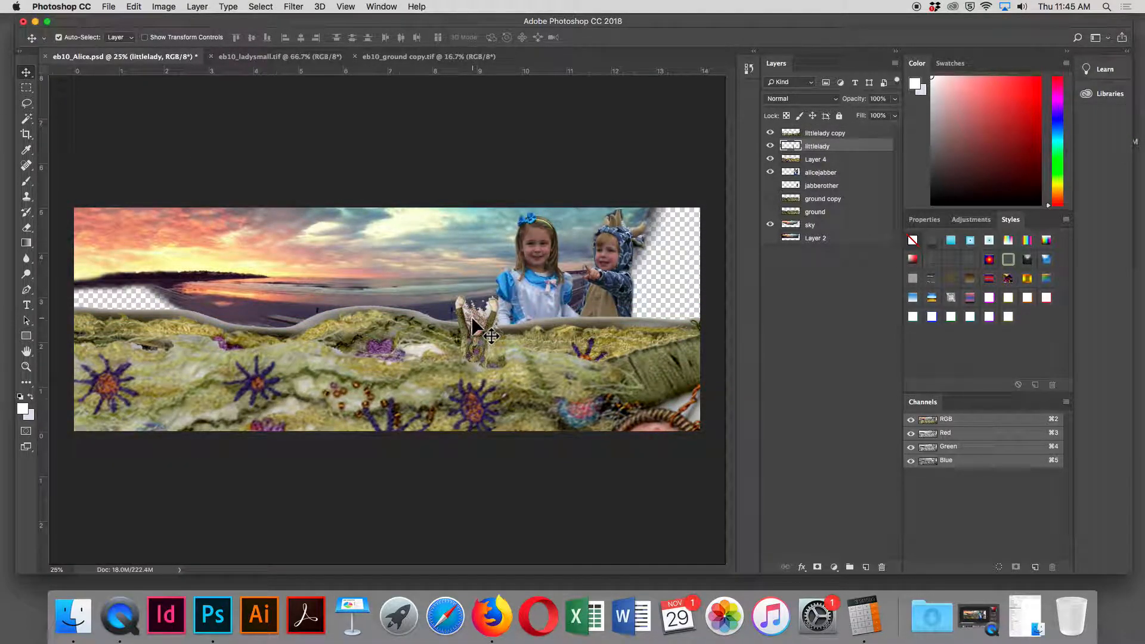
click(521, 393)
drag(877, 132, 883, 568)
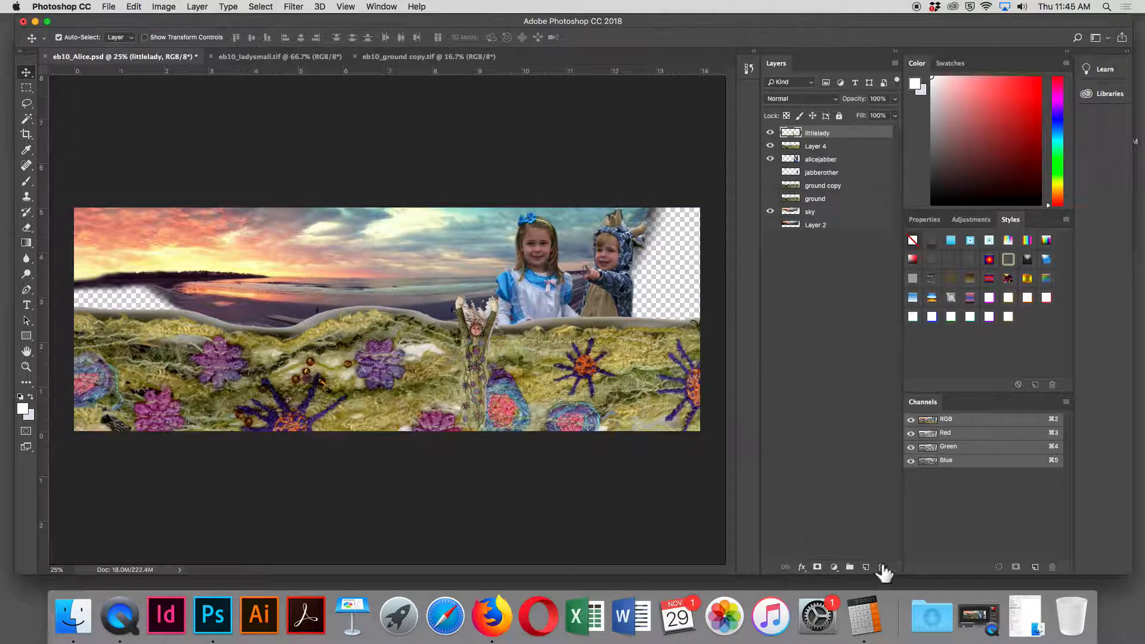
Step: Move the littlelady doll slightly left, away from the girl in the blue dress
drag(466, 348, 459, 352)
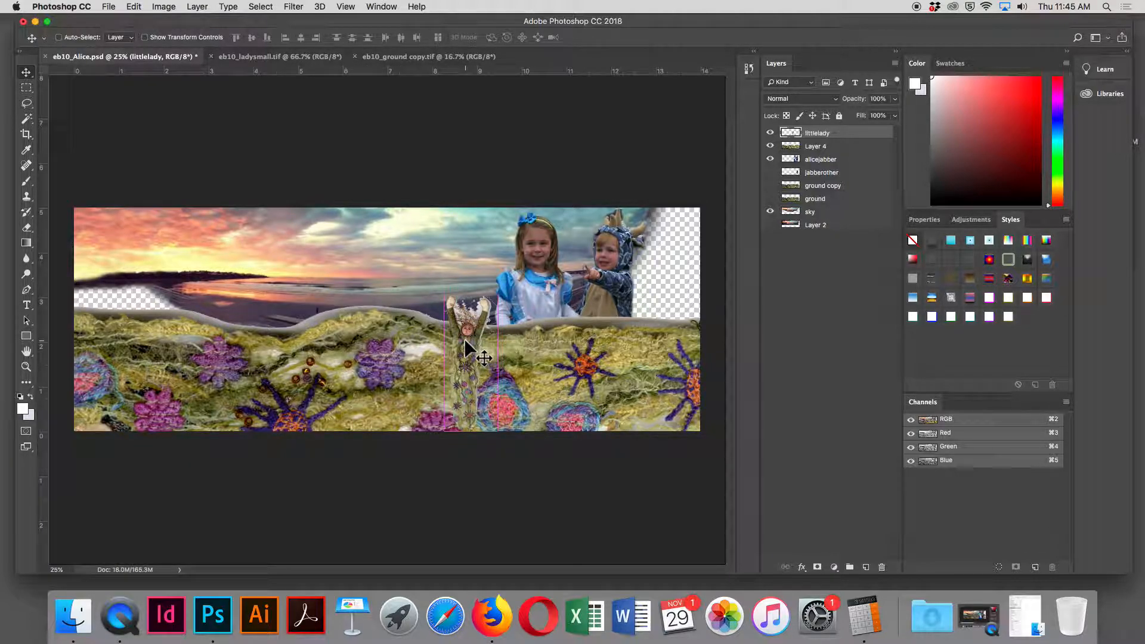
key(super+equal)
key(super+equal)
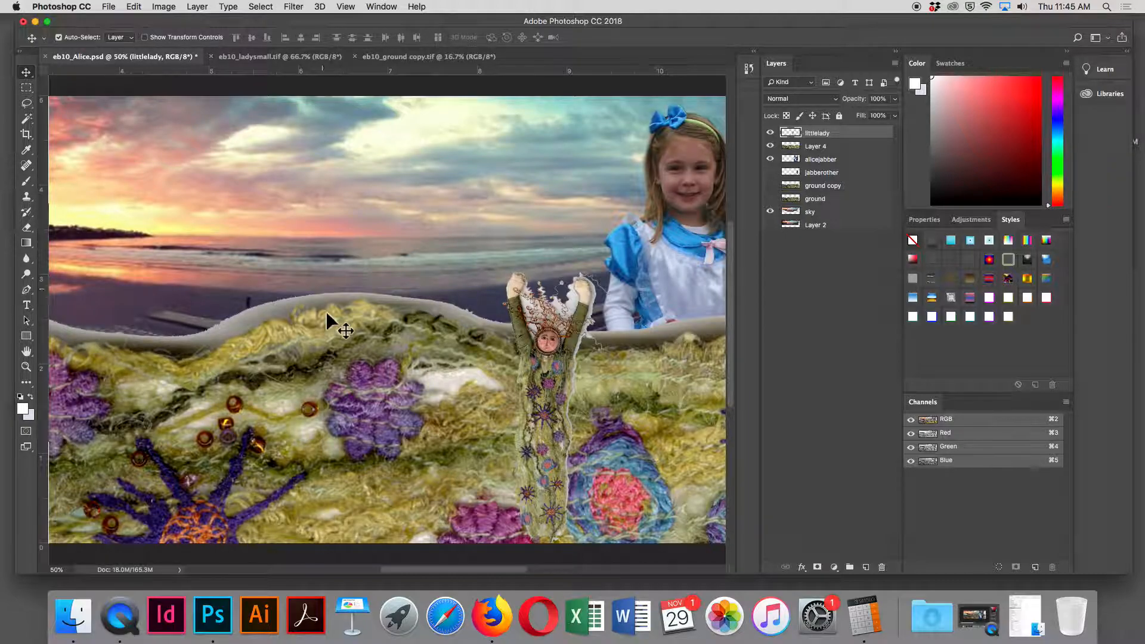
scroll(348, 217, left, 15)
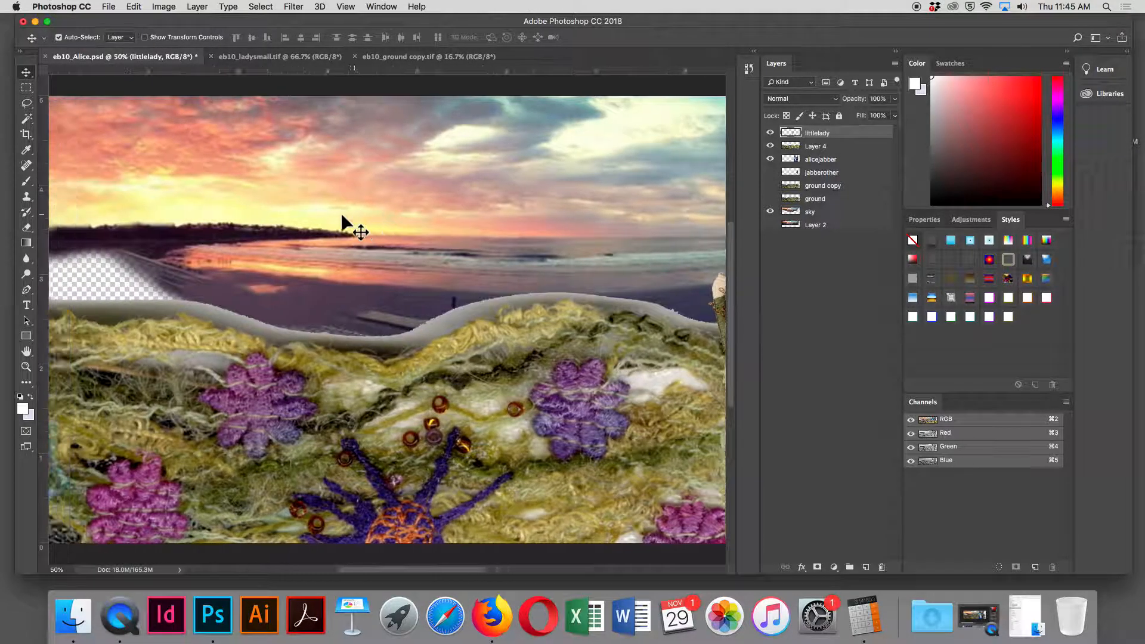
scroll(348, 225, right, 15)
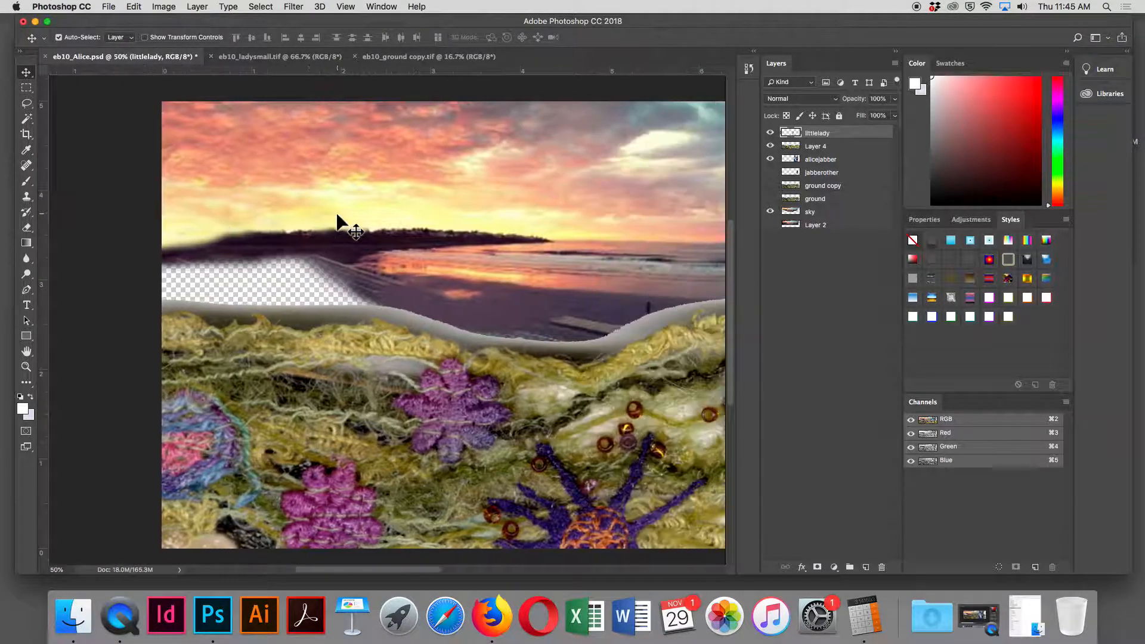
scroll(338, 221, left, 5)
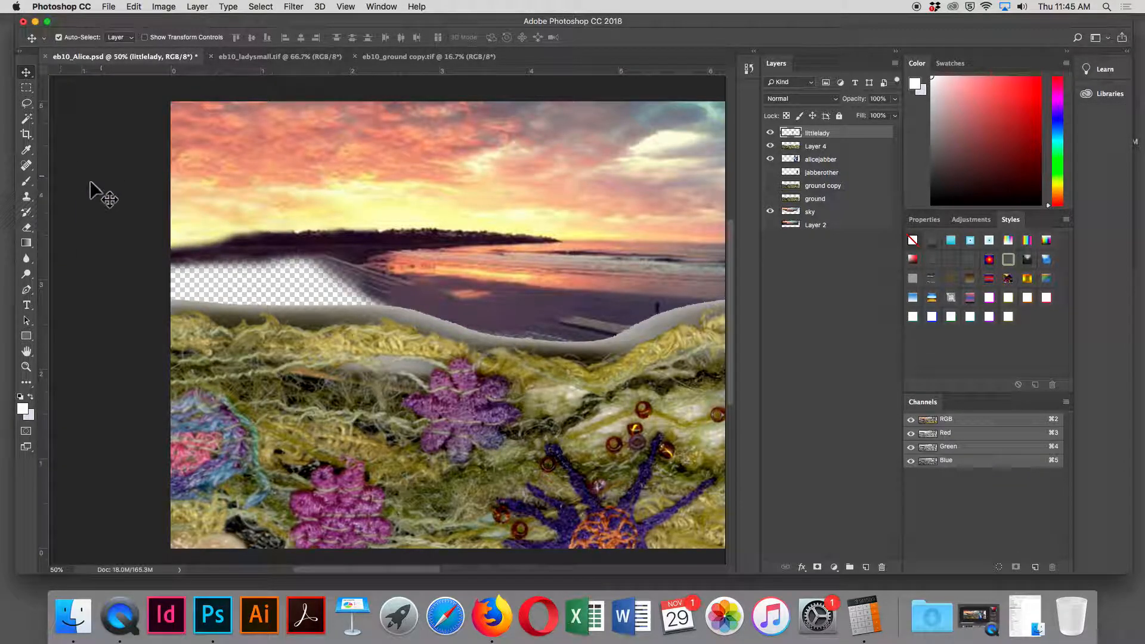
click(26, 228)
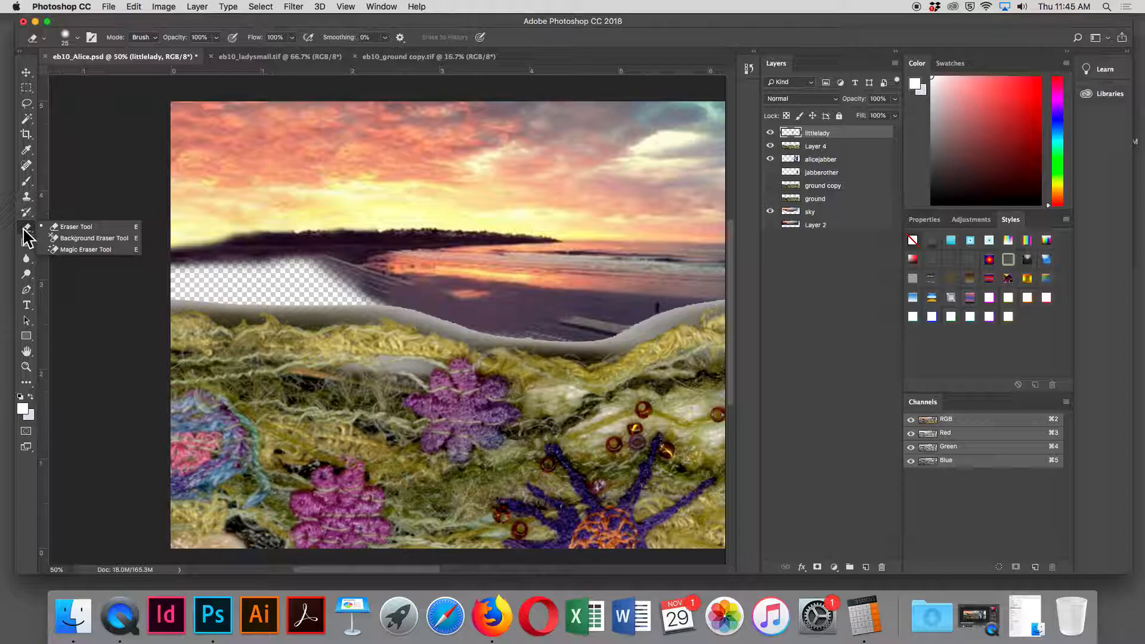
click(71, 227)
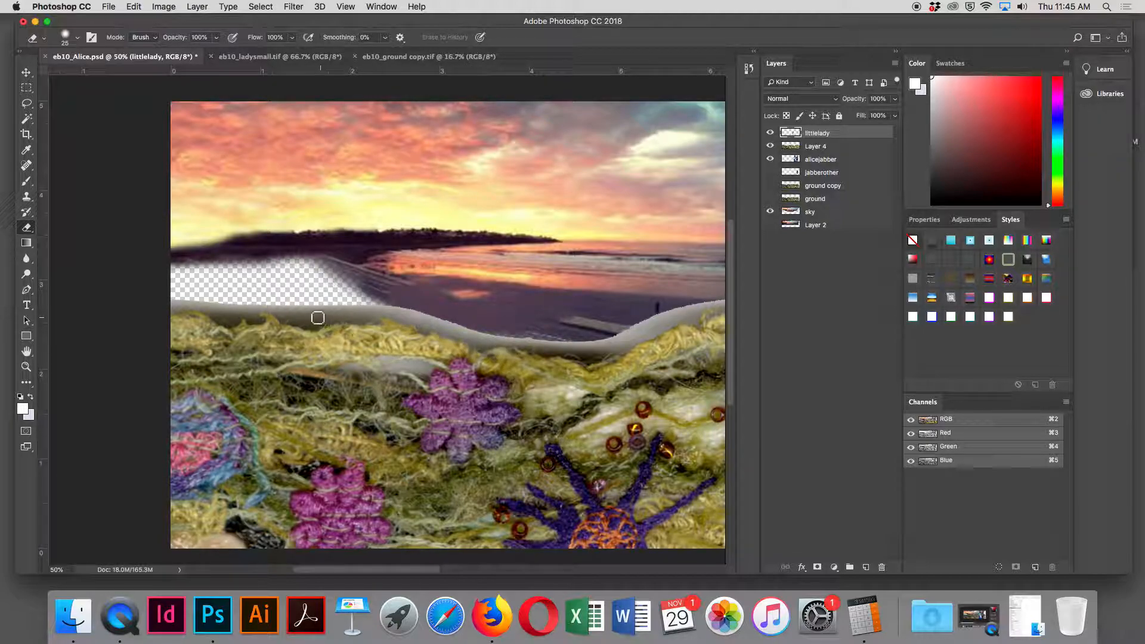
click(154, 7)
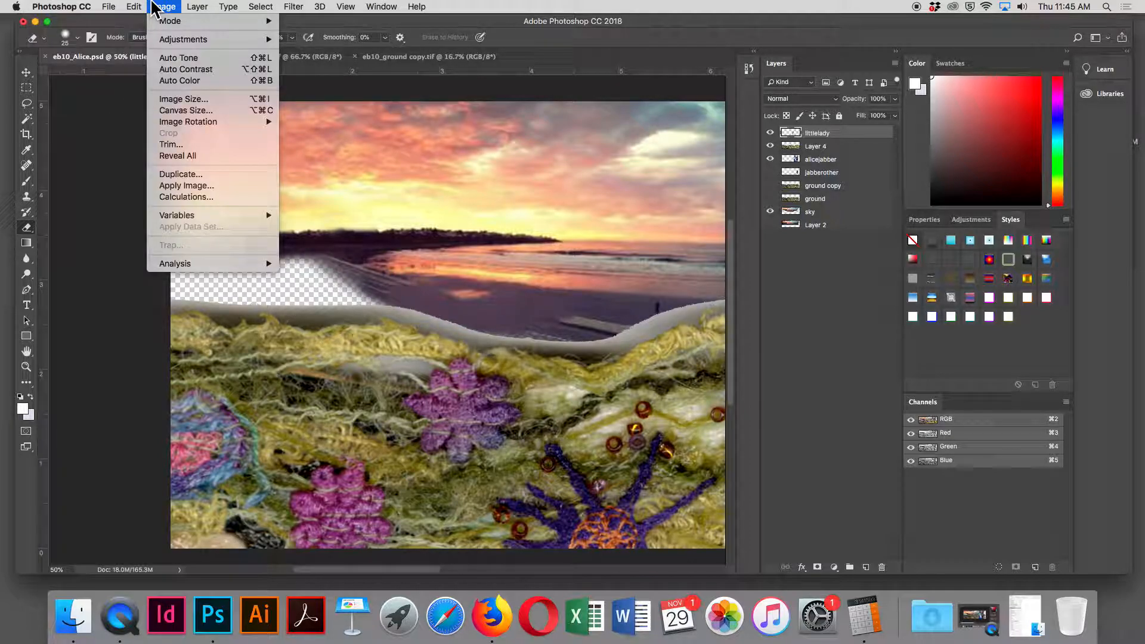
click(154, 8)
Step: Select the grey band above the yarn ground's upper edge on Layer 4 with the Magic Wand at tolerance 32
click(27, 119)
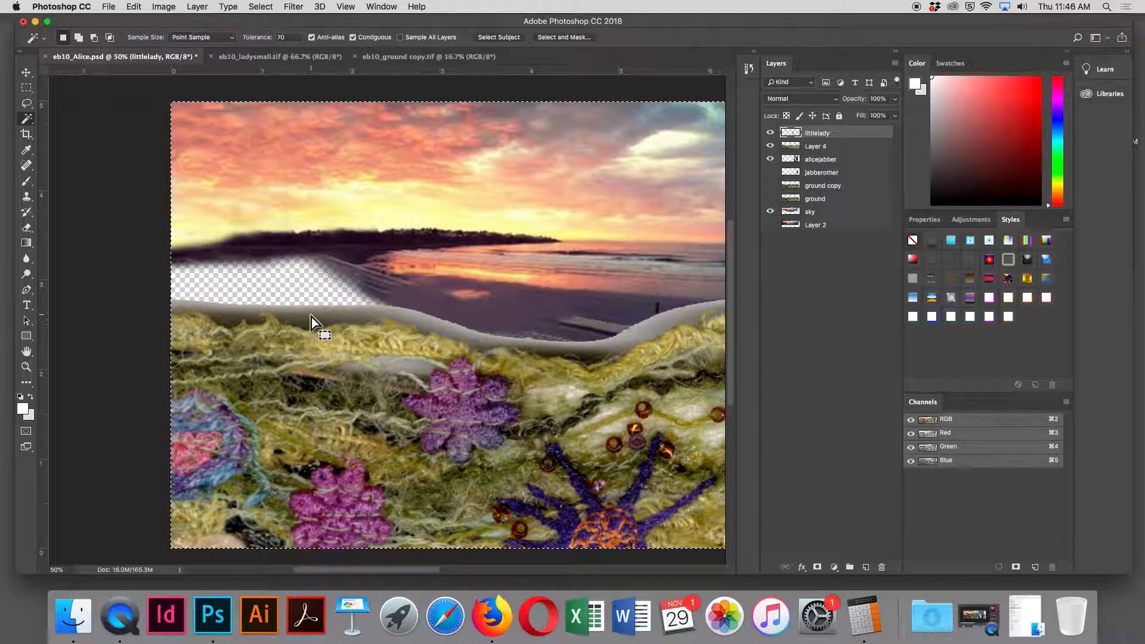
click(829, 147)
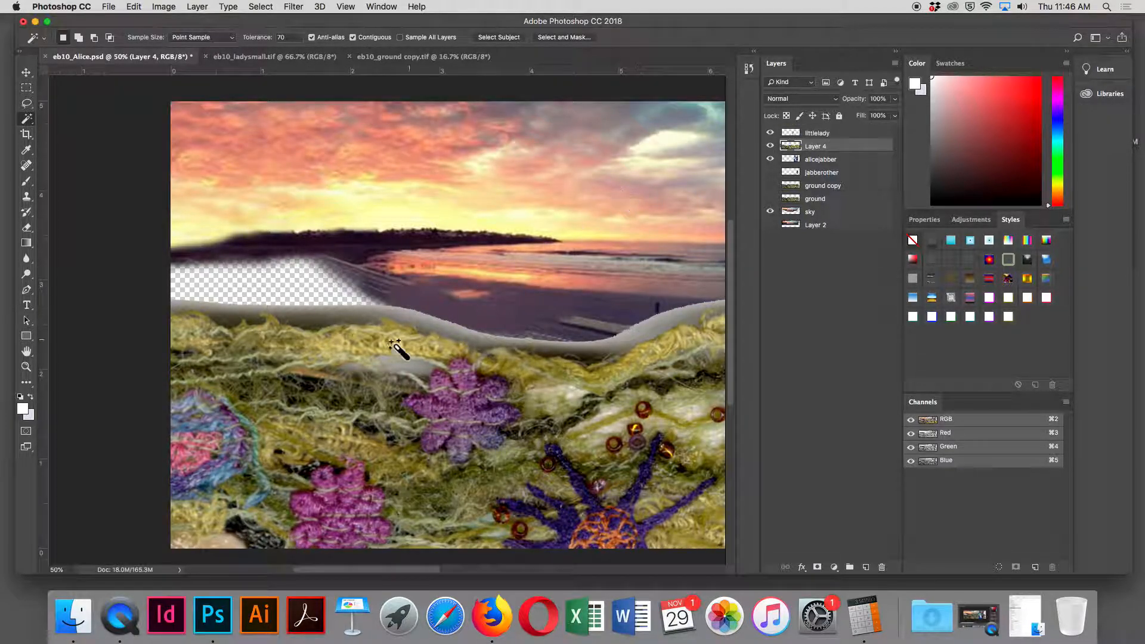
click(354, 322)
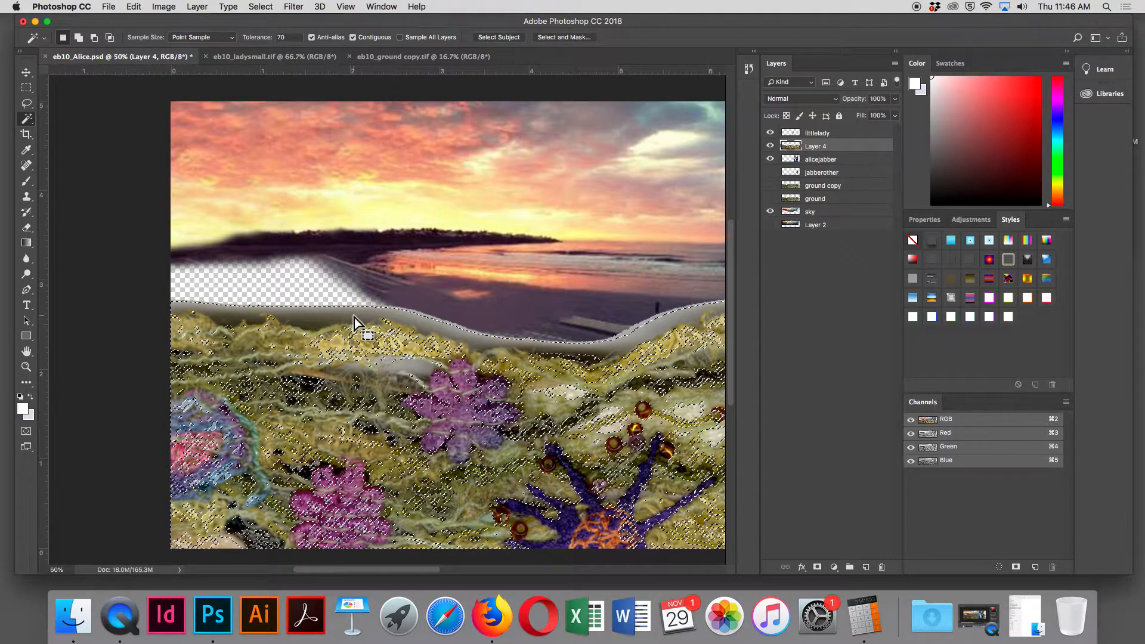
click(280, 37)
text(32)
click(334, 321)
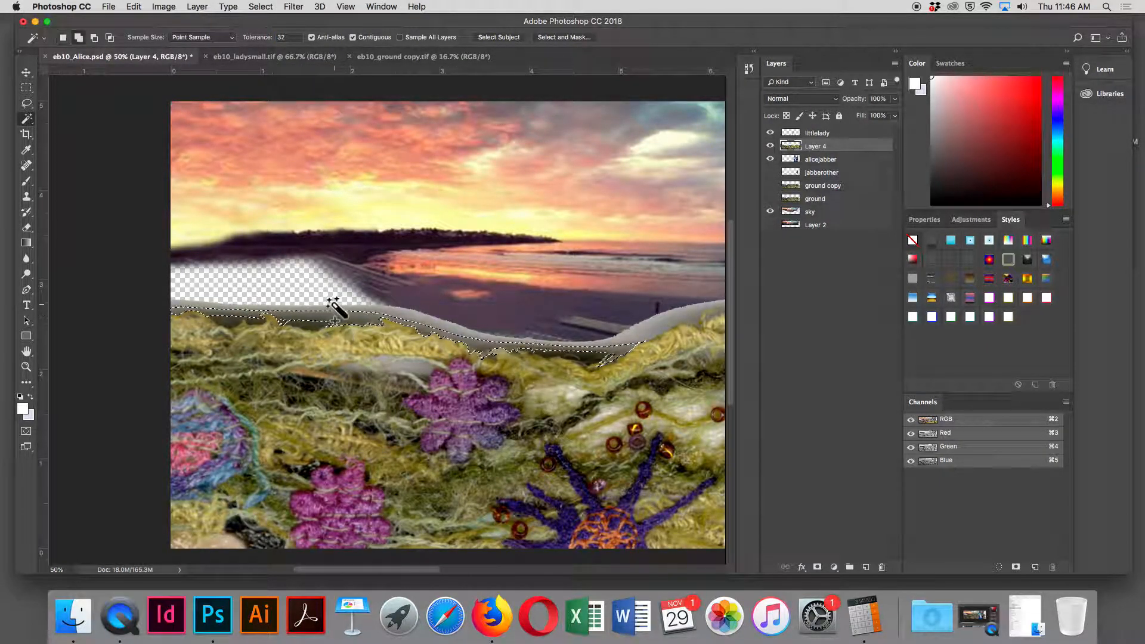
shift+click(337, 307)
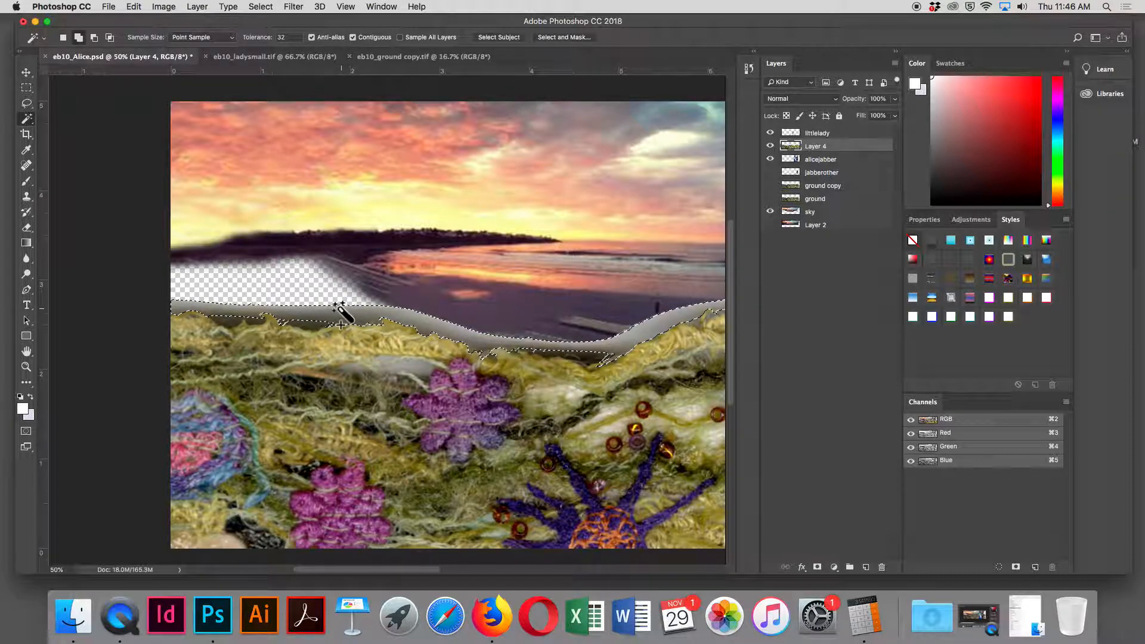
Step: Delete the selected grey band from Layer 4 and clear the selection
key(Delete)
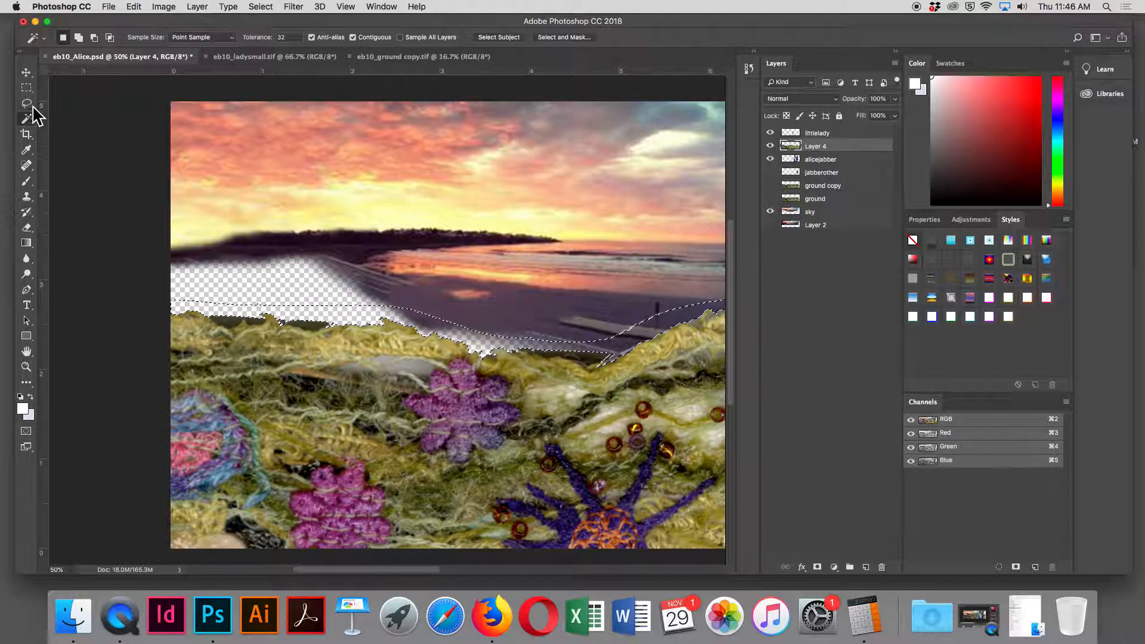
click(261, 7)
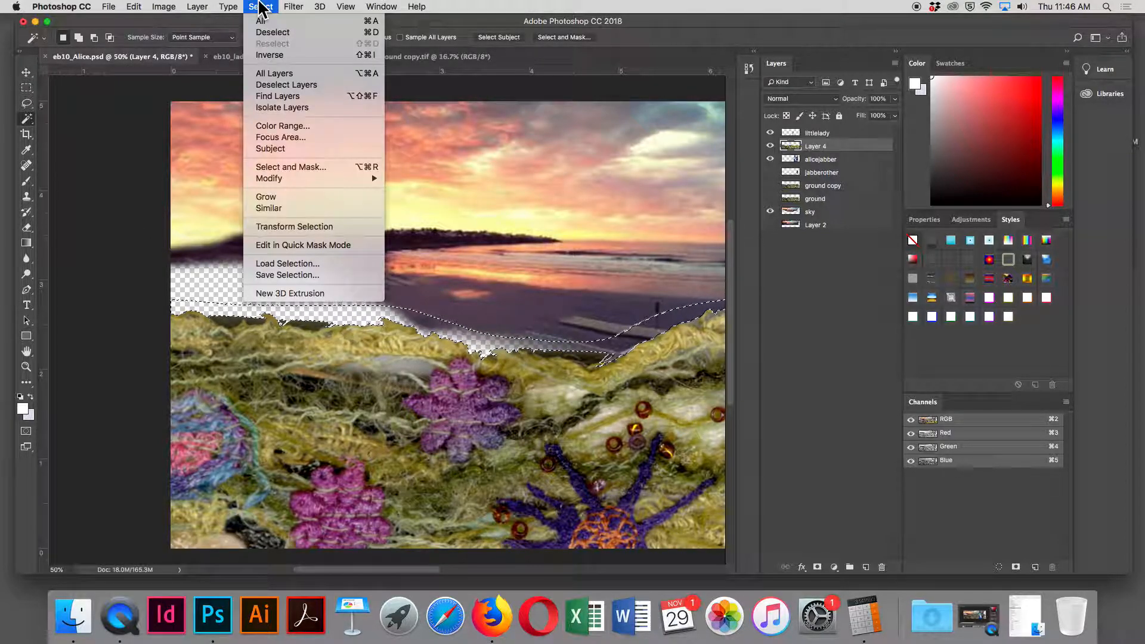
click(266, 31)
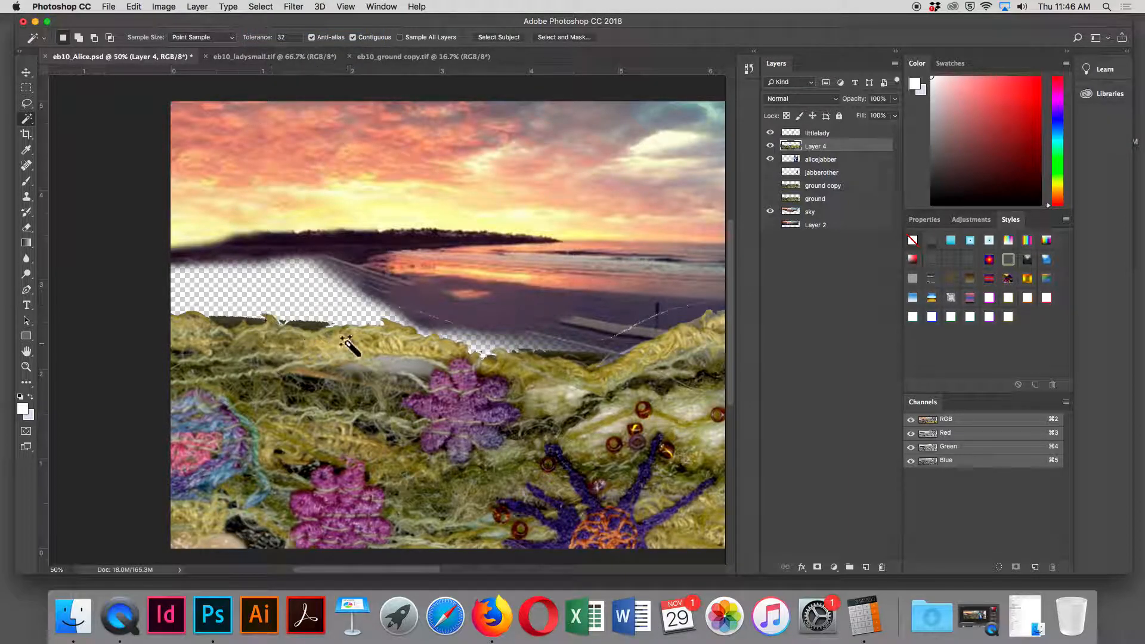
Step: Erase the dark strip along the ground's edge beside the curled yarn tip, using a size 10 Eraser
key(super+equal)
key(super+equal)
key(super+equal)
key(super+equal)
key(super+equal)
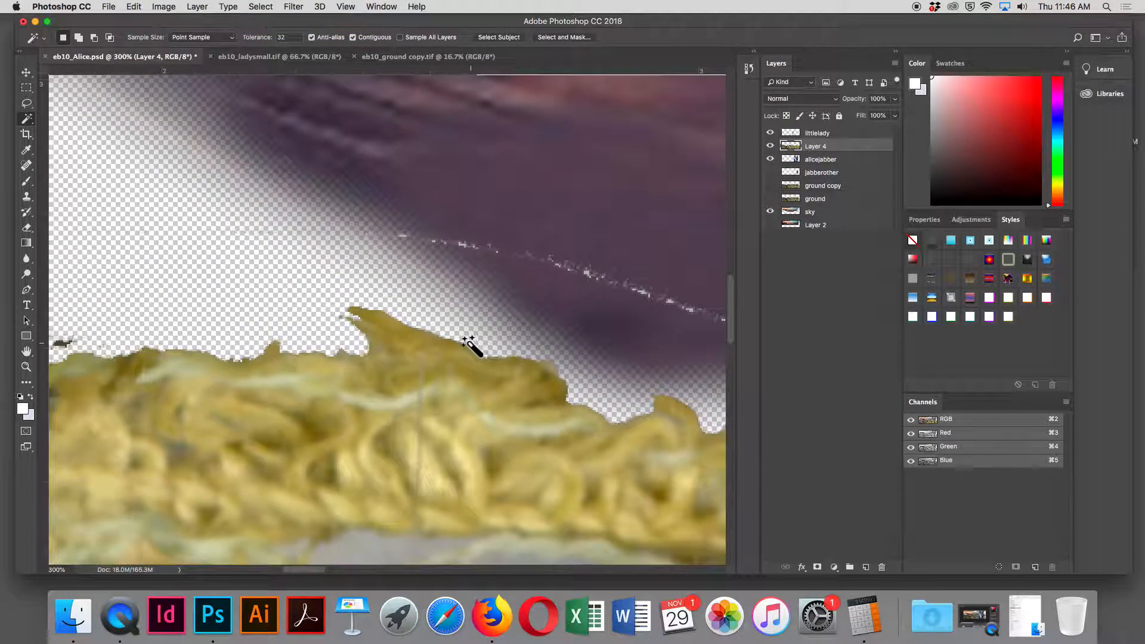
drag(179, 358, 728, 320)
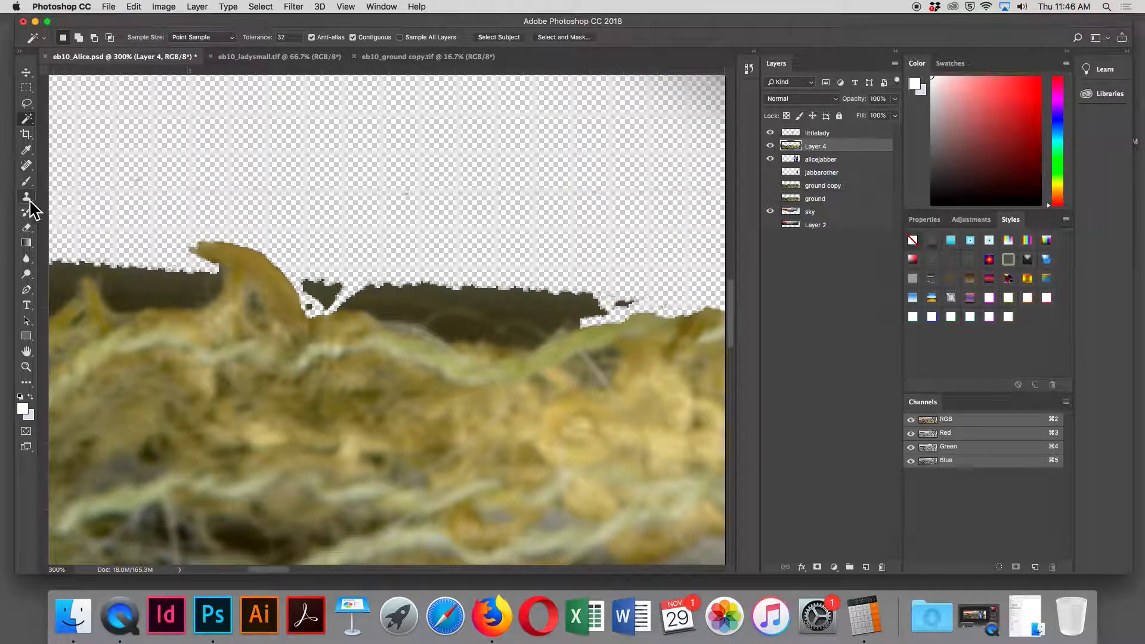
click(27, 228)
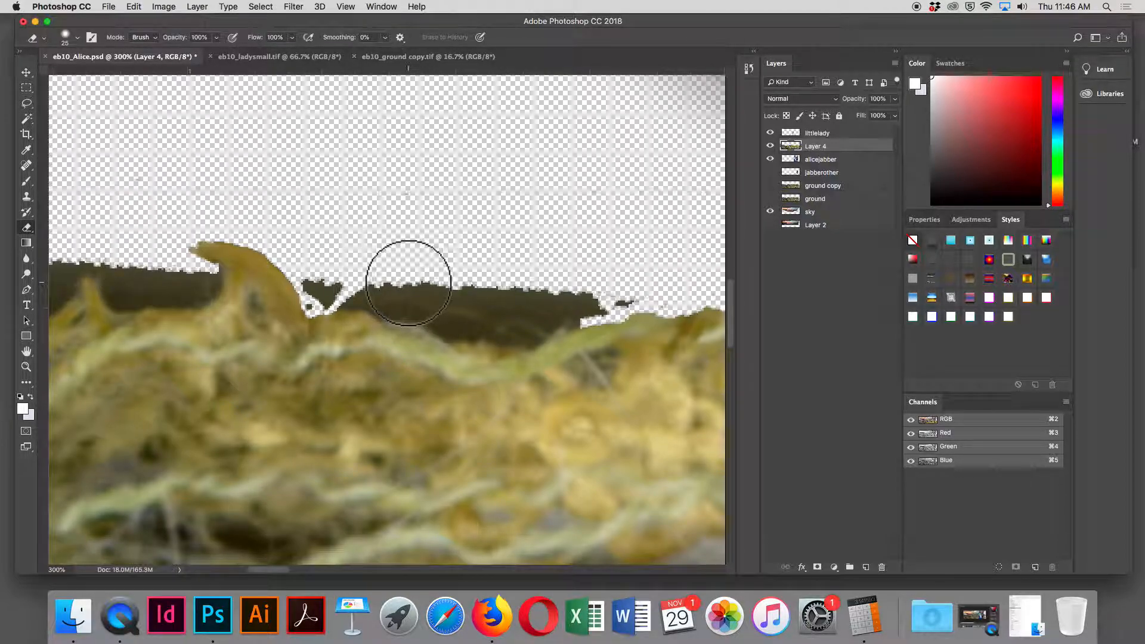
key(bracketleft)
key(bracketleft)
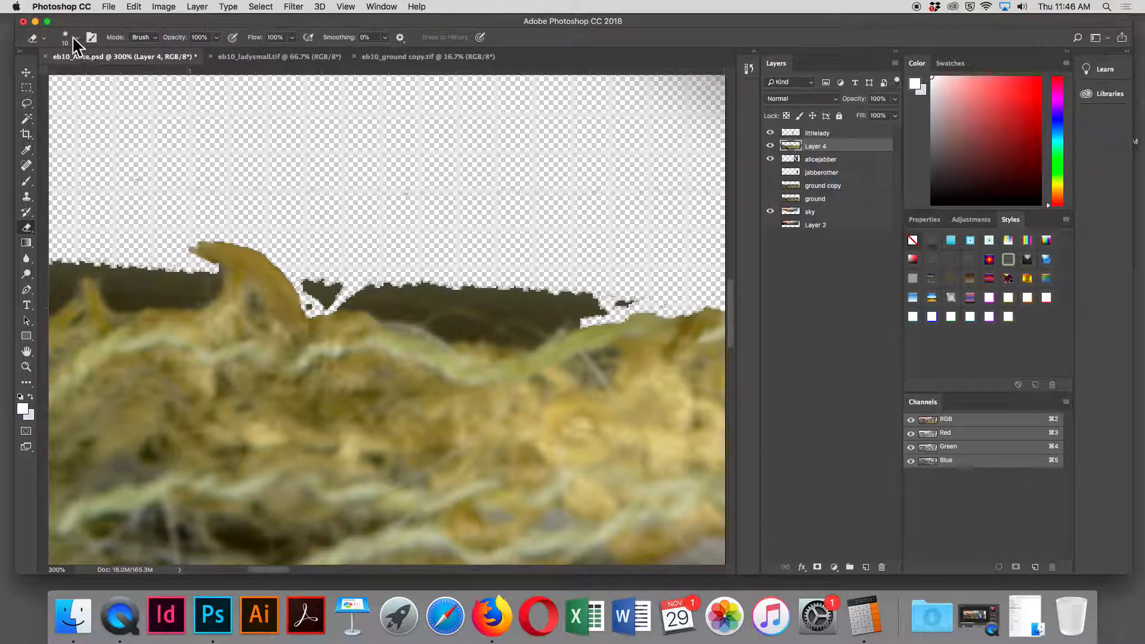
mouse_move(352, 286)
mouse_down()
mouse_move(396, 283)
mouse_move(330, 292)
mouse_move(391, 297)
mouse_move(325, 296)
mouse_move(375, 299)
mouse_move(328, 300)
mouse_move(414, 312)
mouse_move(455, 337)
mouse_move(360, 300)
mouse_move(325, 306)
mouse_move(296, 270)
mouse_move(319, 290)
mouse_move(325, 277)
mouse_move(400, 286)
mouse_move(475, 309)
mouse_move(410, 297)
mouse_move(465, 322)
mouse_move(459, 335)
mouse_move(526, 343)
mouse_move(579, 319)
mouse_move(507, 342)
mouse_move(454, 334)
mouse_move(524, 327)
mouse_move(492, 316)
mouse_move(567, 325)
mouse_move(535, 331)
mouse_move(547, 333)
mouse_move(636, 287)
mouse_up()
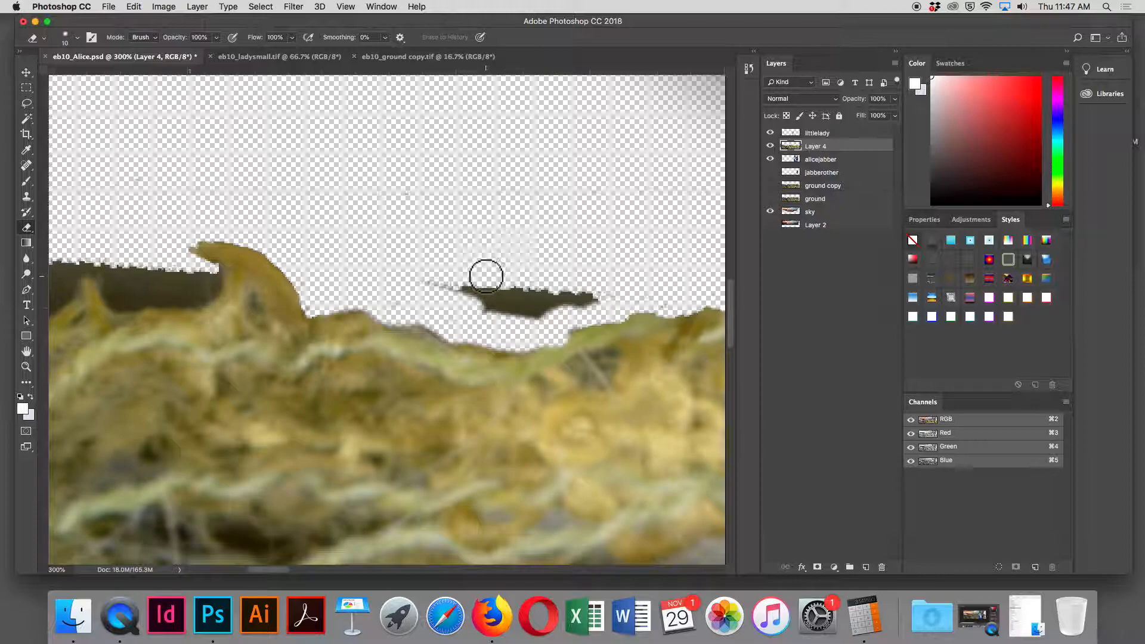
Step: Erase the remaining dark island and stray specks above the dip in the ground's edge with a larger eraser
key(bracketright)
key(bracketright)
mouse_move(455, 261)
mouse_down()
mouse_move(538, 274)
mouse_move(623, 247)
mouse_move(506, 292)
mouse_move(563, 269)
mouse_move(589, 279)
mouse_move(494, 277)
mouse_up()
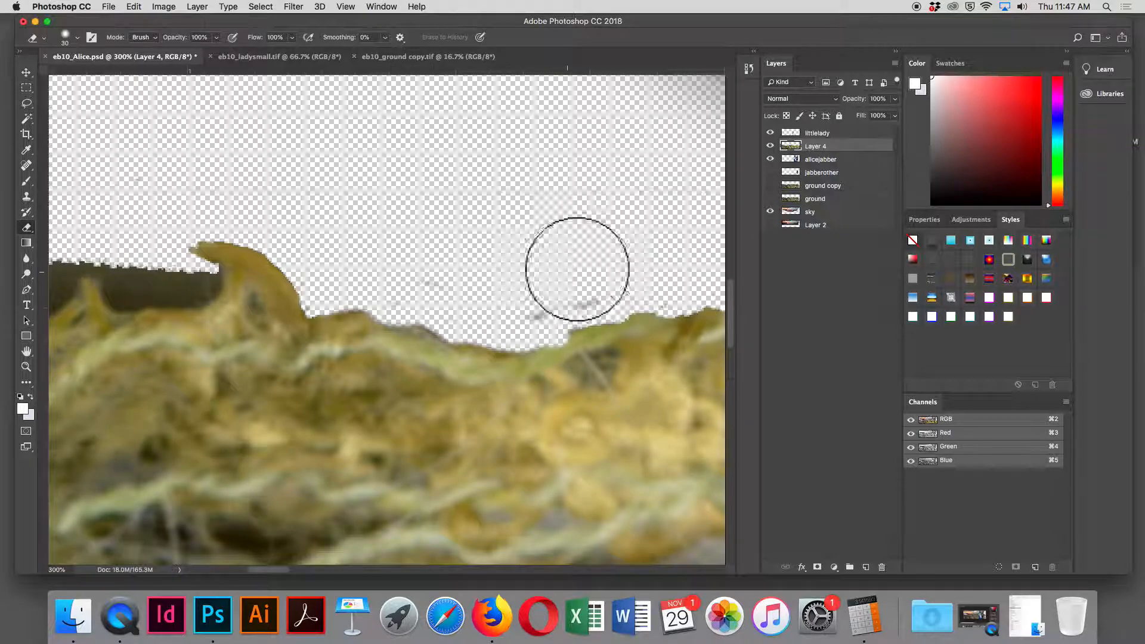
key(bracketright)
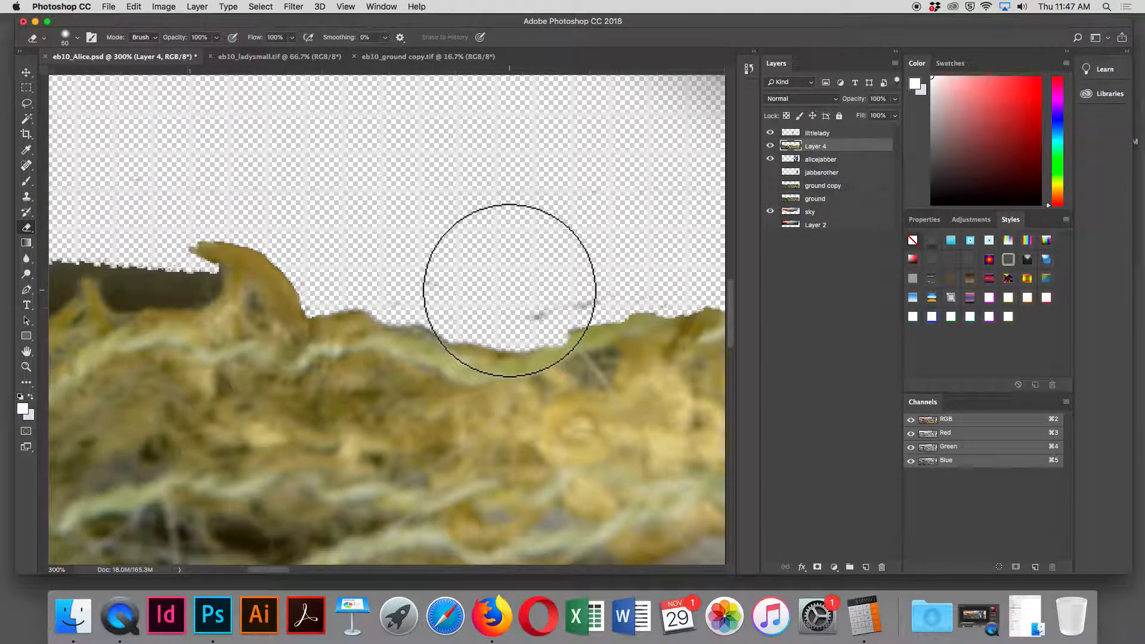
key(bracketleft)
key(bracketleft)
key(bracketleft)
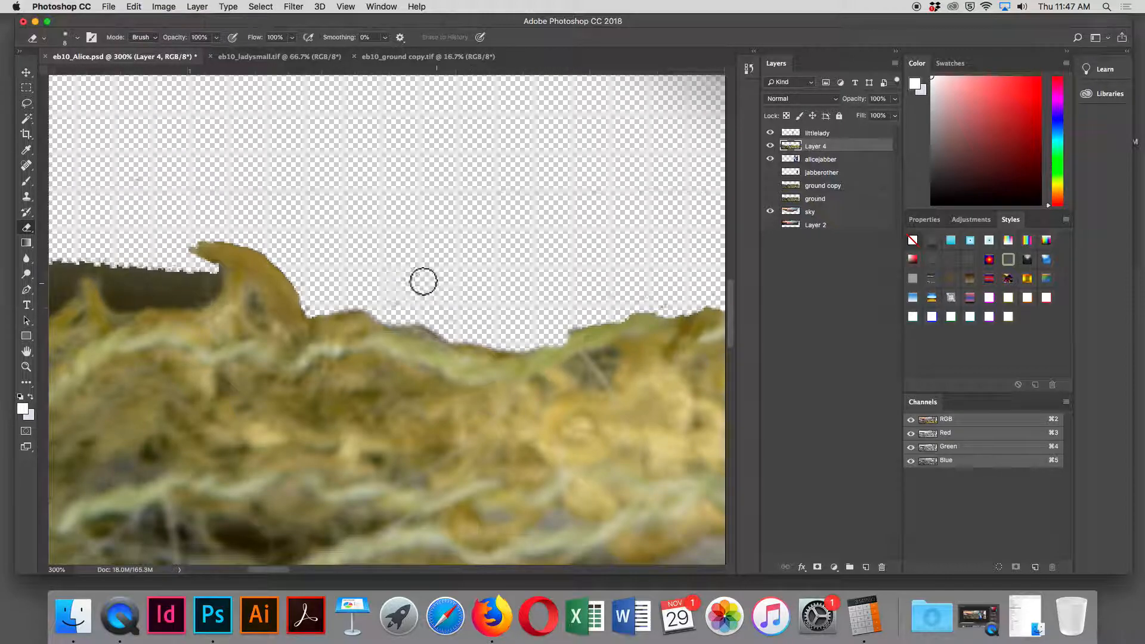
Step: Erase stray pixels along the yarn edge and the white speckled line over the purple shore on Layer 4, using eraser size 8
scroll(425, 289, right, 10)
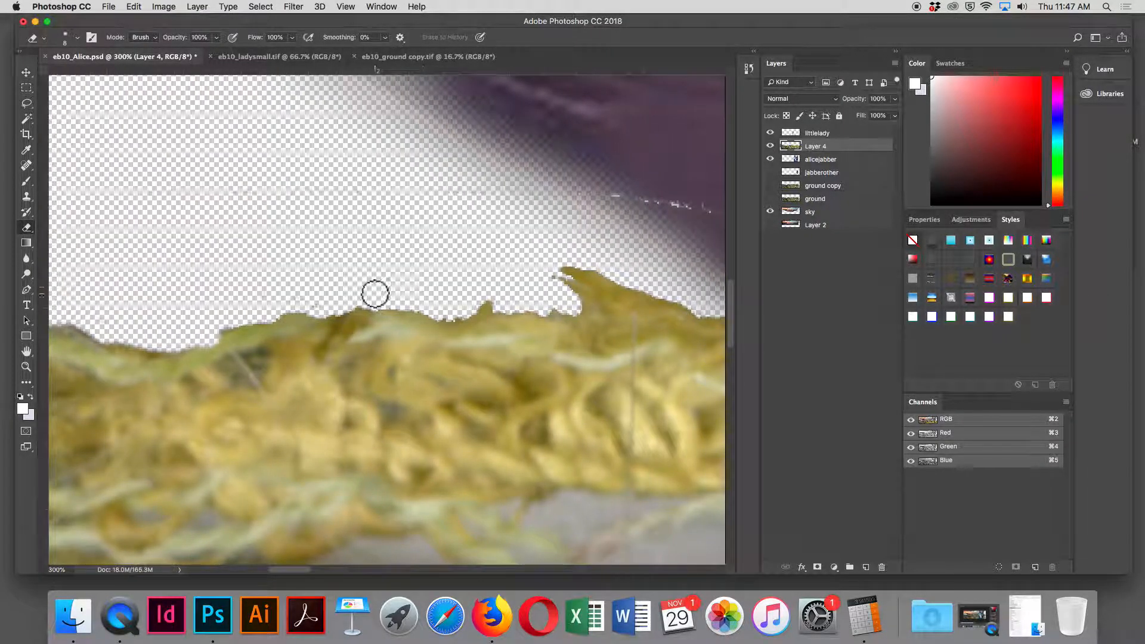
mouse_move(208, 328)
mouse_down()
mouse_move(288, 306)
mouse_move(448, 309)
mouse_move(489, 294)
mouse_move(450, 318)
mouse_move(410, 298)
mouse_move(347, 300)
mouse_move(514, 283)
mouse_move(495, 296)
mouse_move(504, 304)
mouse_move(576, 306)
mouse_move(548, 269)
mouse_move(578, 260)
mouse_move(617, 274)
mouse_move(685, 202)
mouse_move(506, 192)
mouse_move(727, 215)
mouse_move(654, 258)
mouse_up()
scroll(654, 258, right, 10)
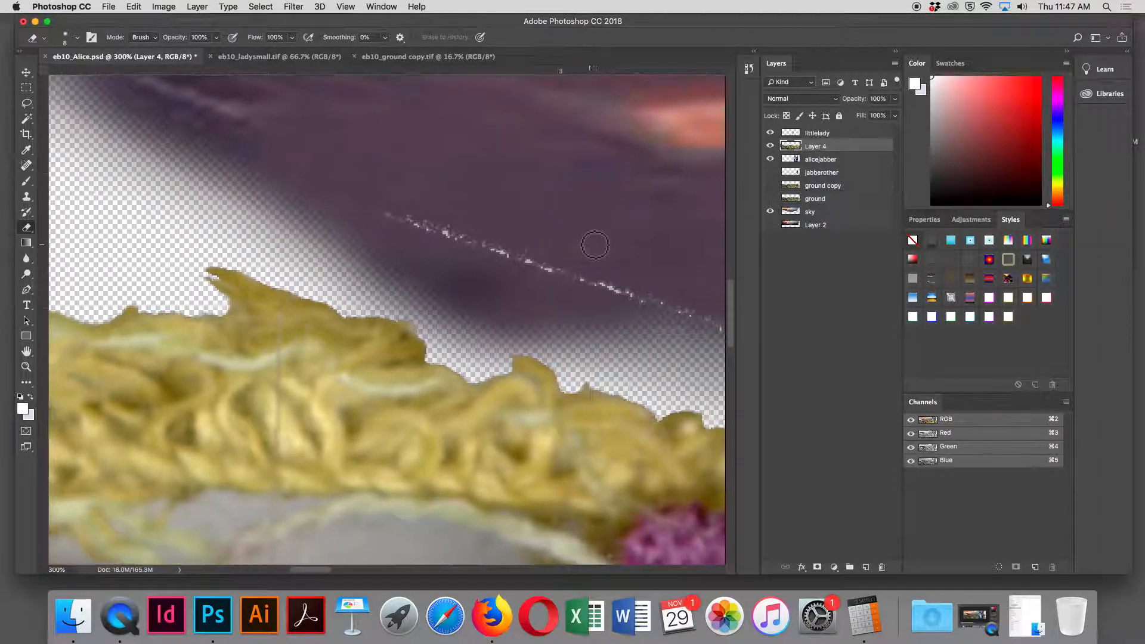
mouse_move(374, 220)
mouse_down()
mouse_move(552, 275)
mouse_move(374, 209)
mouse_move(422, 245)
mouse_move(280, 200)
mouse_move(329, 226)
mouse_move(351, 222)
mouse_move(659, 309)
mouse_up()
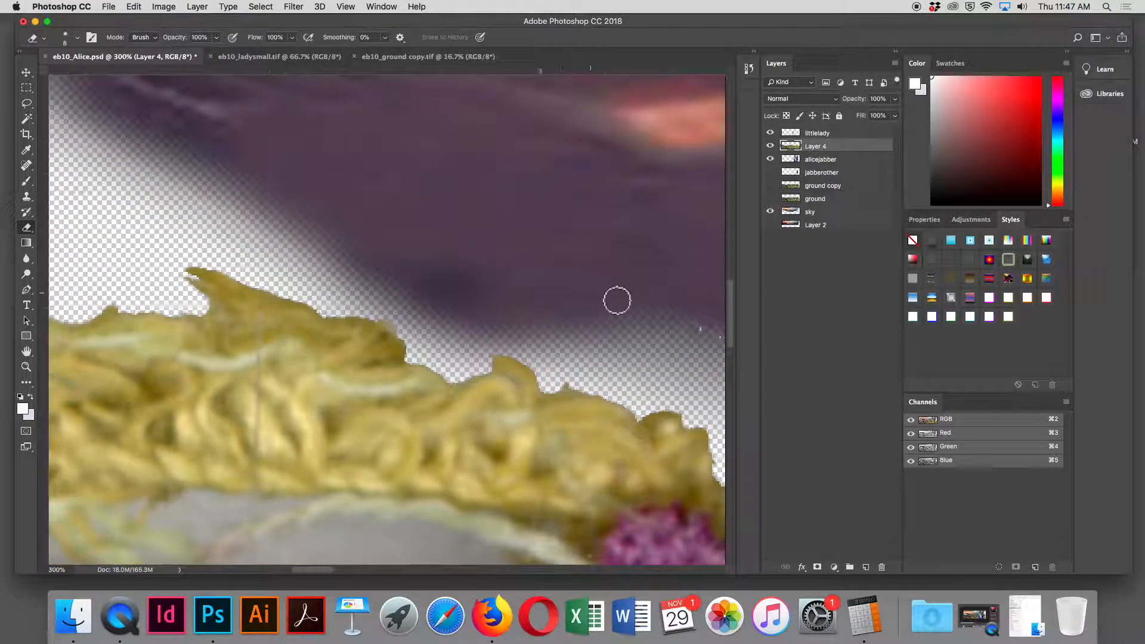
Step: Erase the dark speck and leftover fringe along the yarn edge above the purple flower
scroll(617, 300, right, 5)
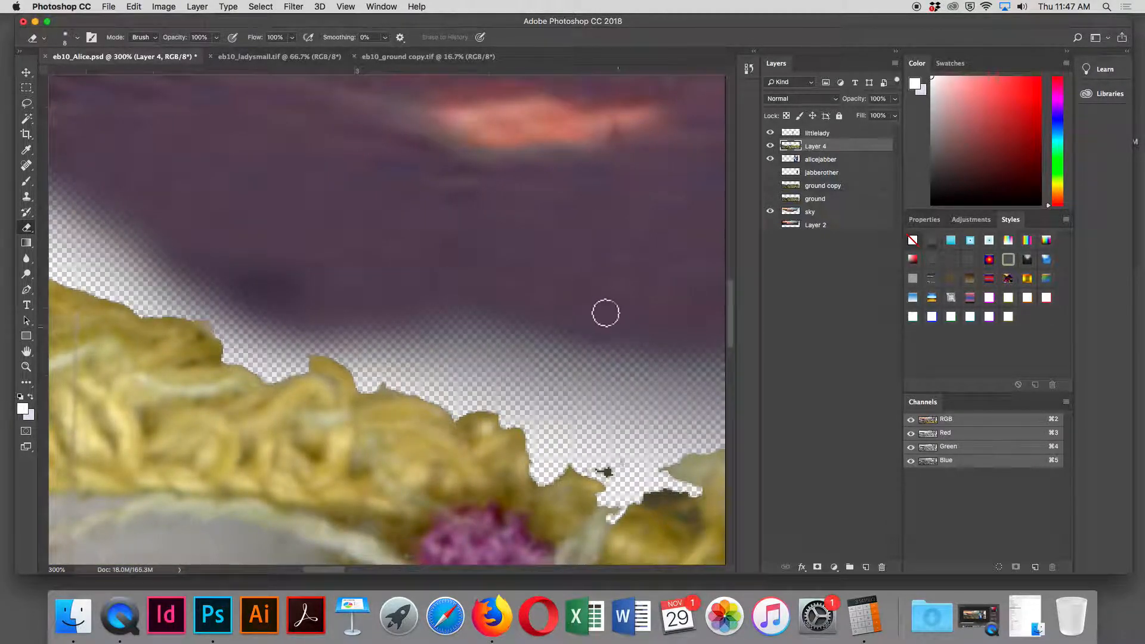
mouse_move(580, 487)
mouse_down()
mouse_move(624, 475)
mouse_move(592, 464)
mouse_move(627, 494)
mouse_move(681, 493)
mouse_move(623, 495)
mouse_move(577, 456)
mouse_move(545, 473)
mouse_move(535, 439)
mouse_up()
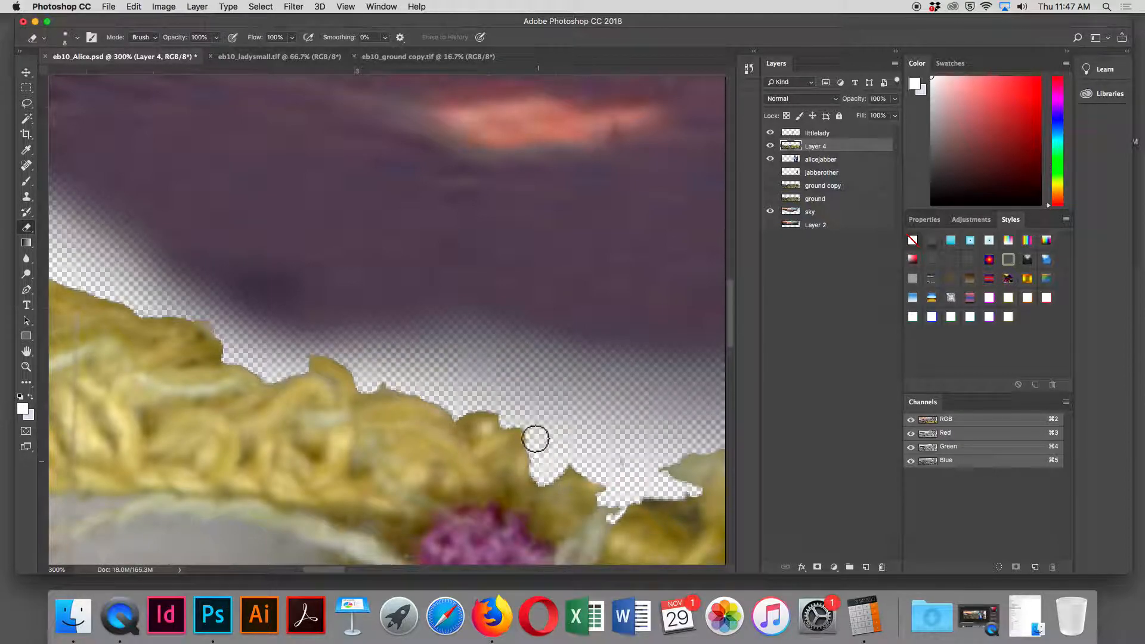
mouse_move(500, 403)
mouse_down()
mouse_move(451, 407)
mouse_move(394, 382)
mouse_up()
drag(314, 342, 298, 353)
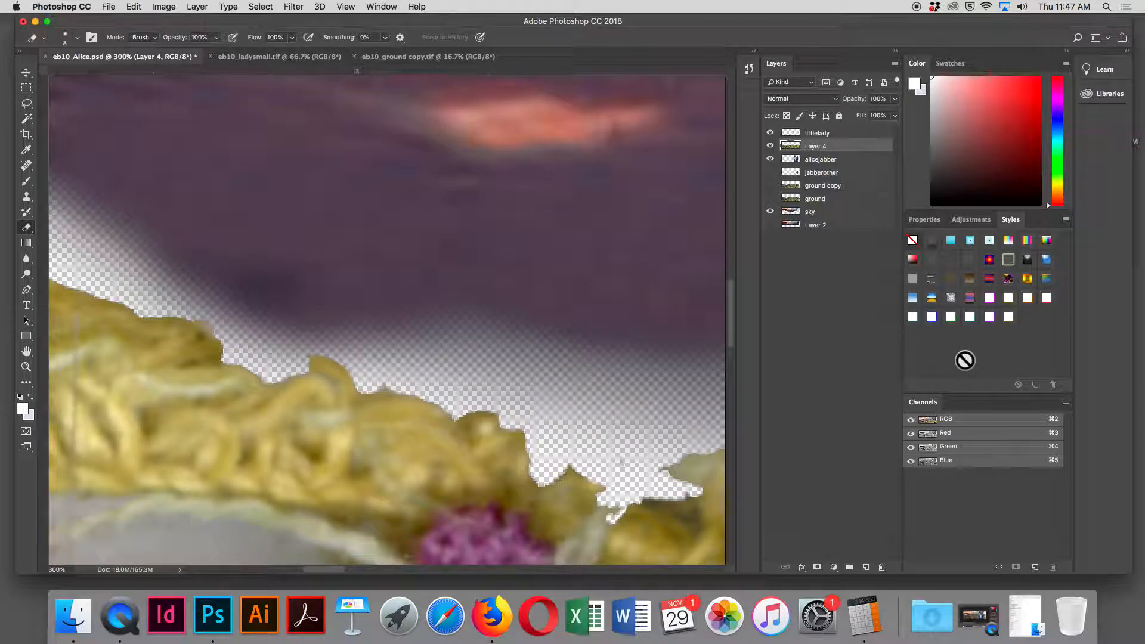
Step: Examine the ground's cleaned upper edge against the sky, both up close and in the overall composition
key(super+minus)
key(super+minus)
key(super+minus)
key(super+minus)
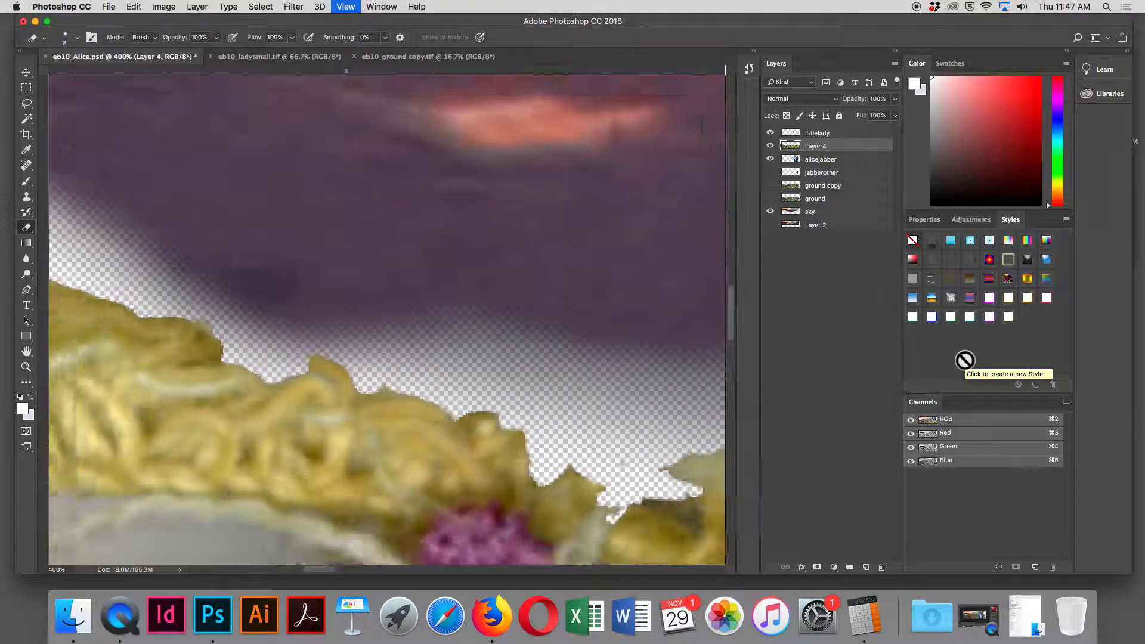
key(super+minus)
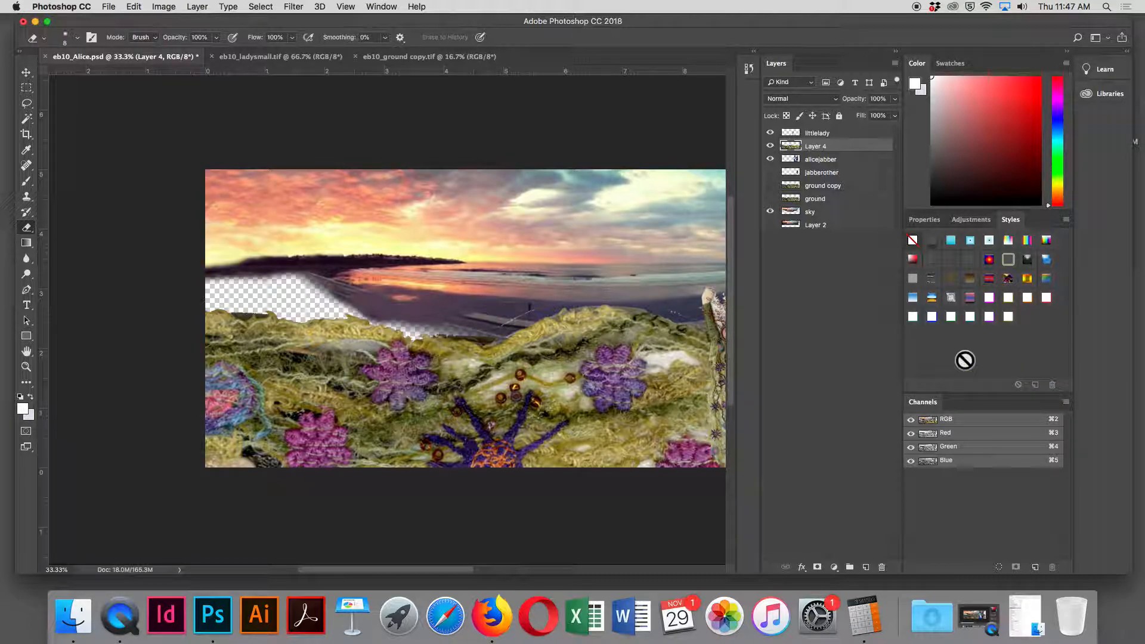
key(super+plus)
key(super+plus)
key(super+plus)
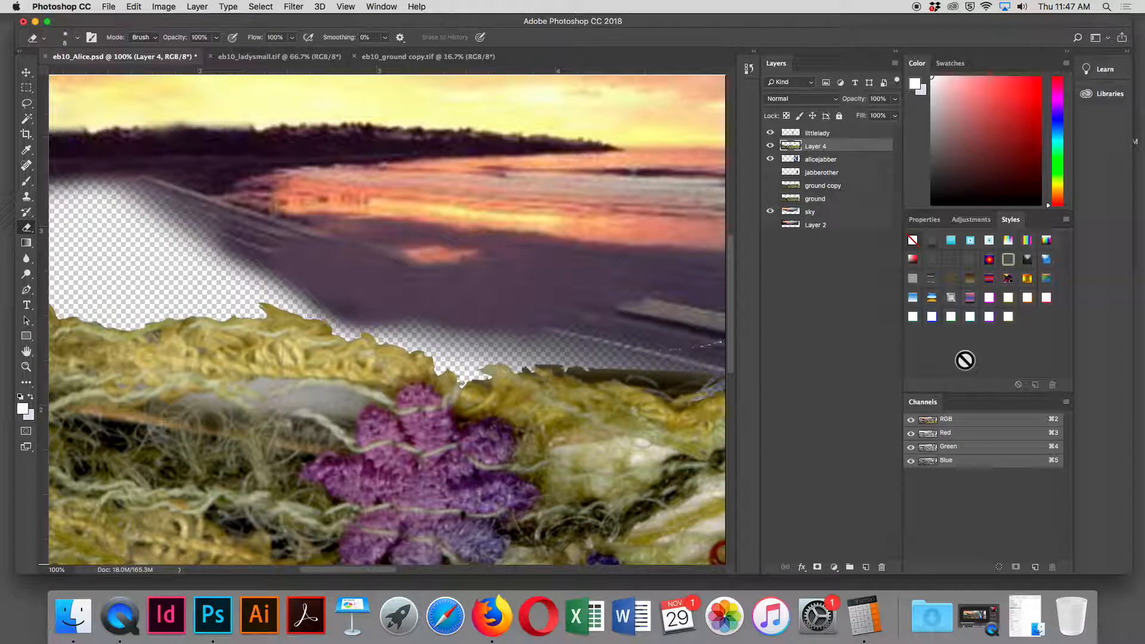
drag(253, 358, 444, 350)
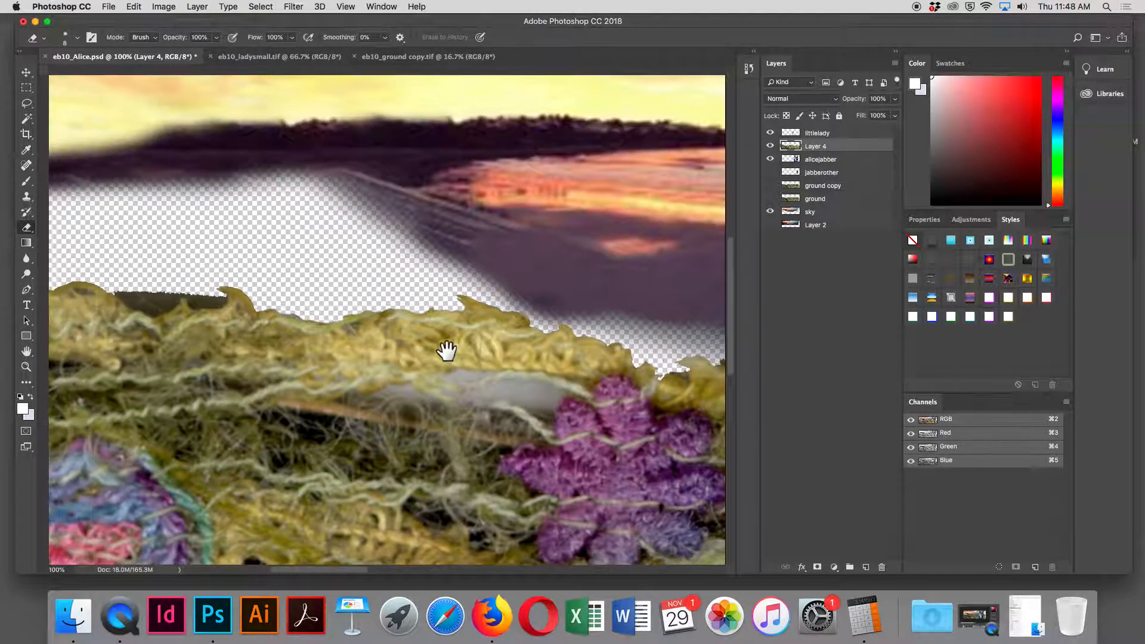
key(super+plus)
key(super+plus)
key(super+plus)
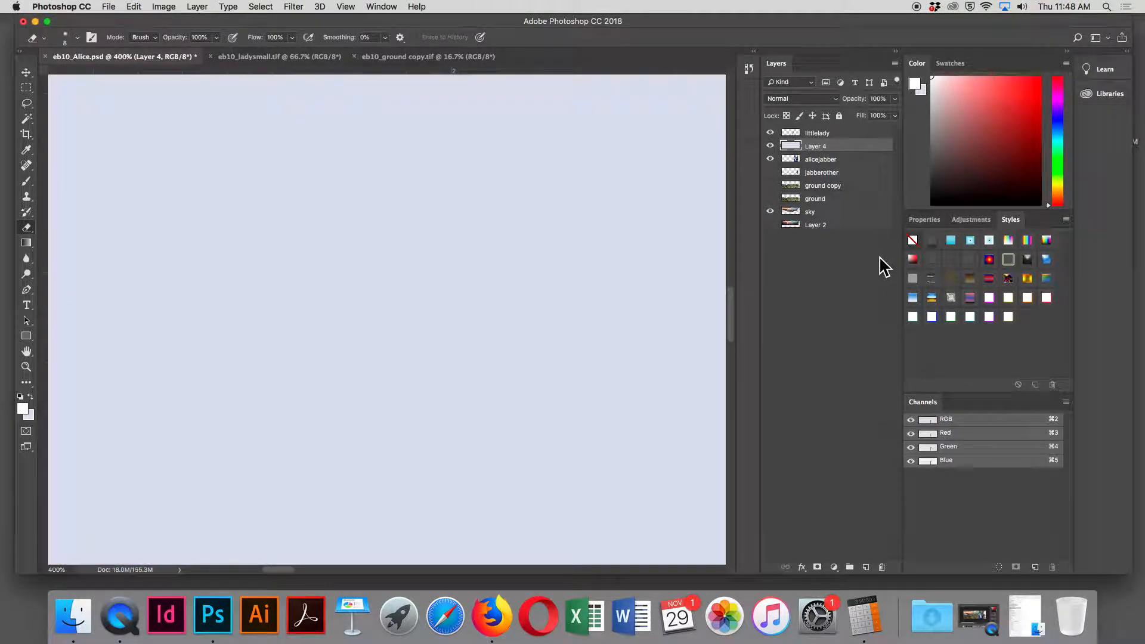
key(super+minus)
key(super+minus)
key(super+minus)
key(super+minus)
key(super+minus)
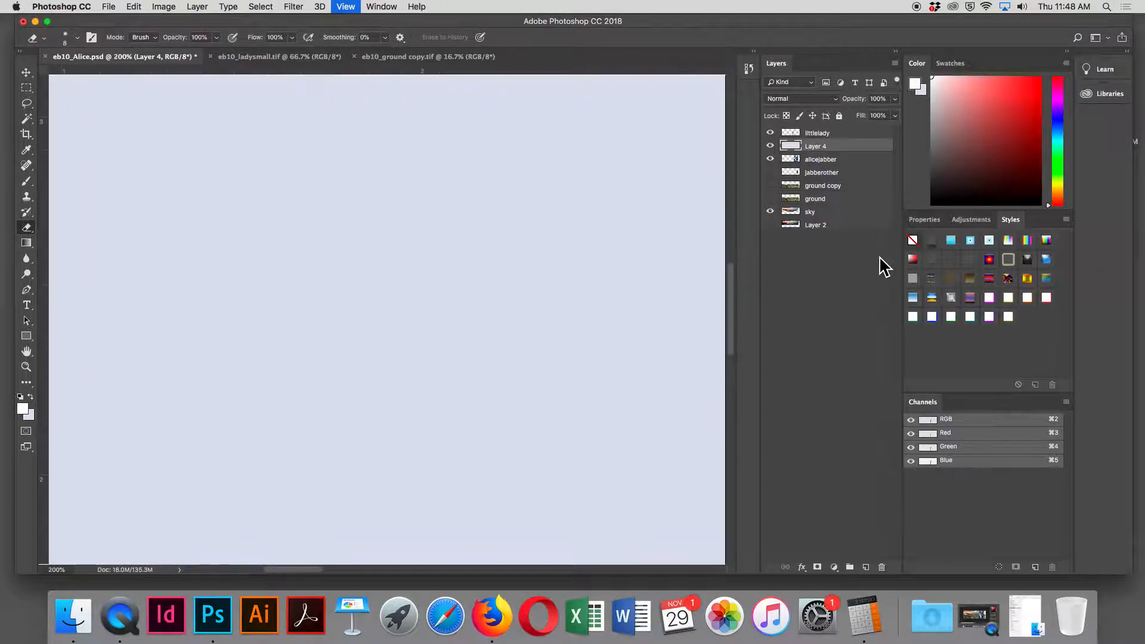
key(super+minus)
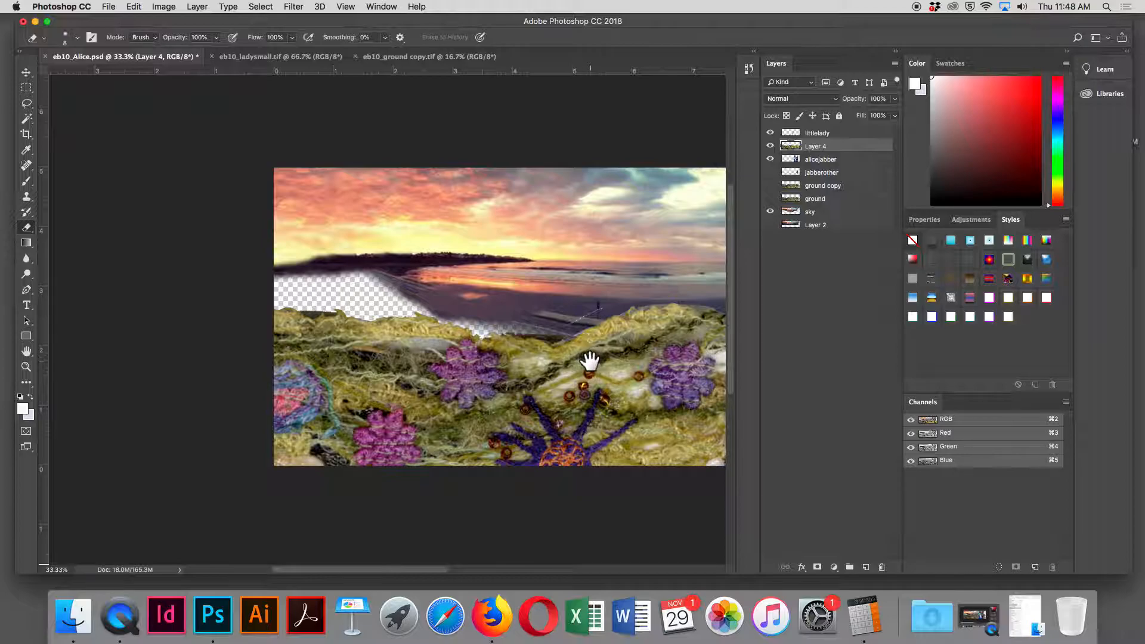
Step: Erase the small white patch beside the lower petals of the purple flower near the doll on Layer 4 with the Eraser
drag(589, 360, 342, 333)
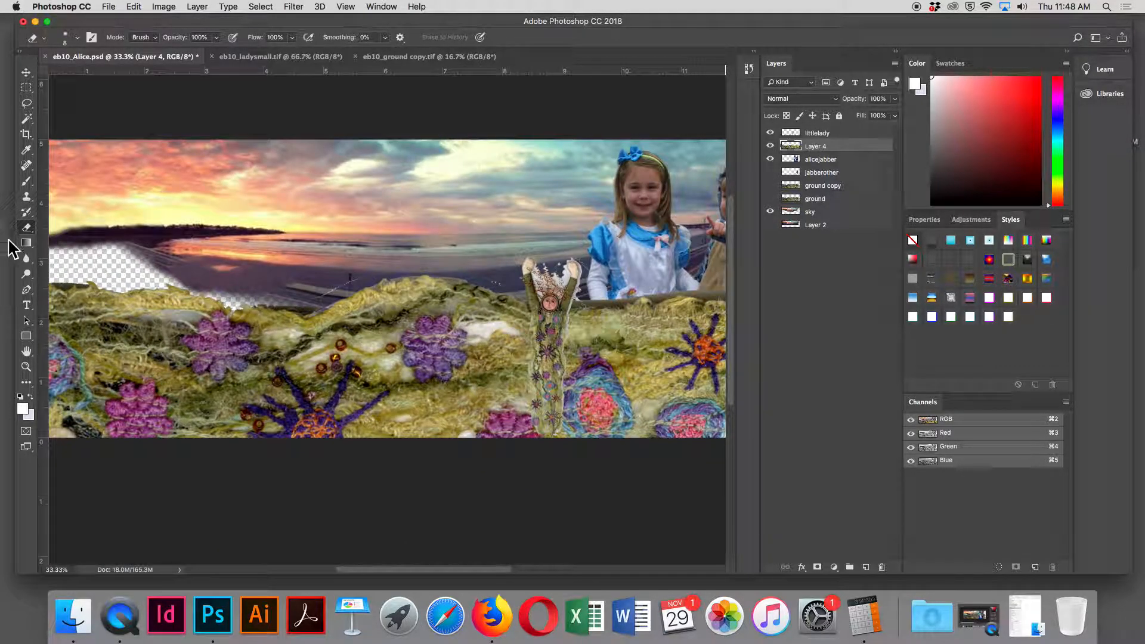
click(25, 365)
drag(455, 317, 536, 380)
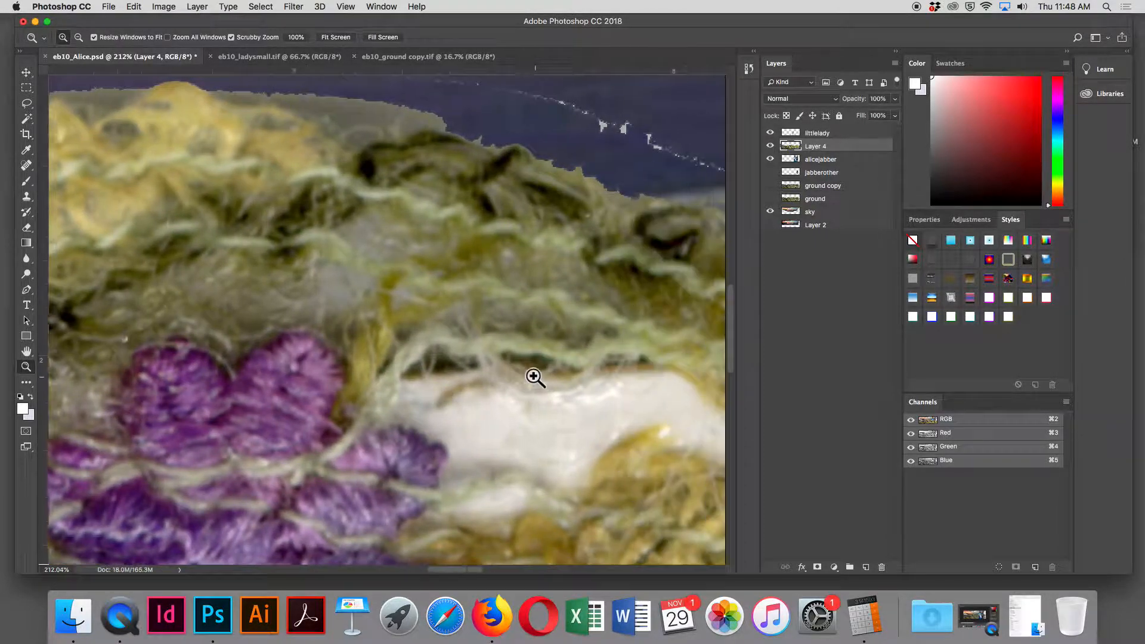
scroll(535, 380, right, 5)
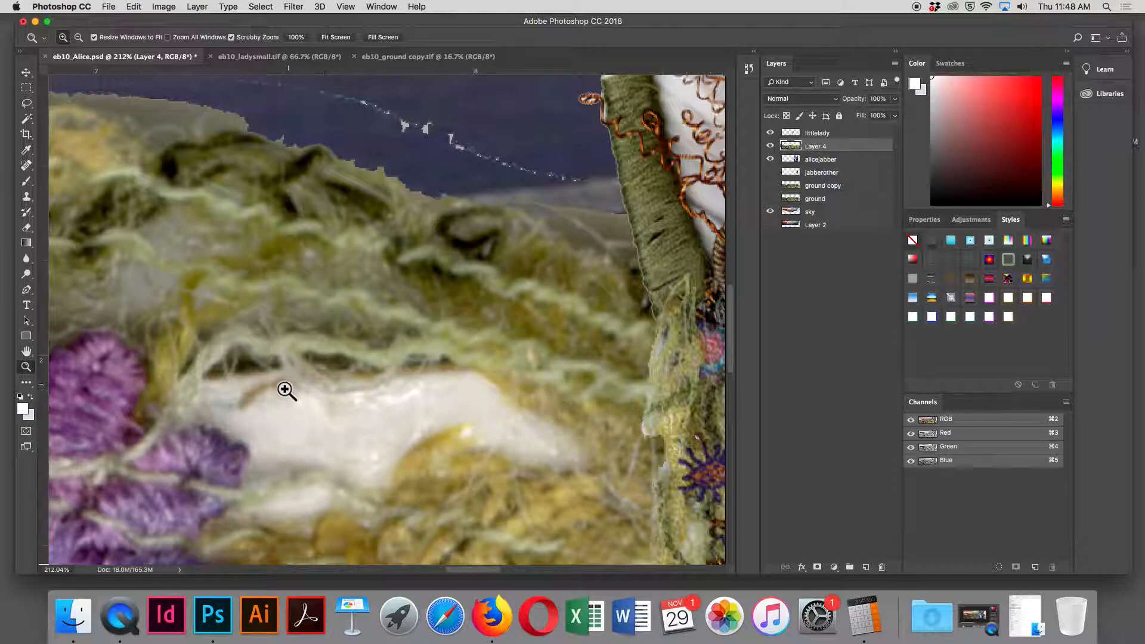
scroll(342, 422, left, 1)
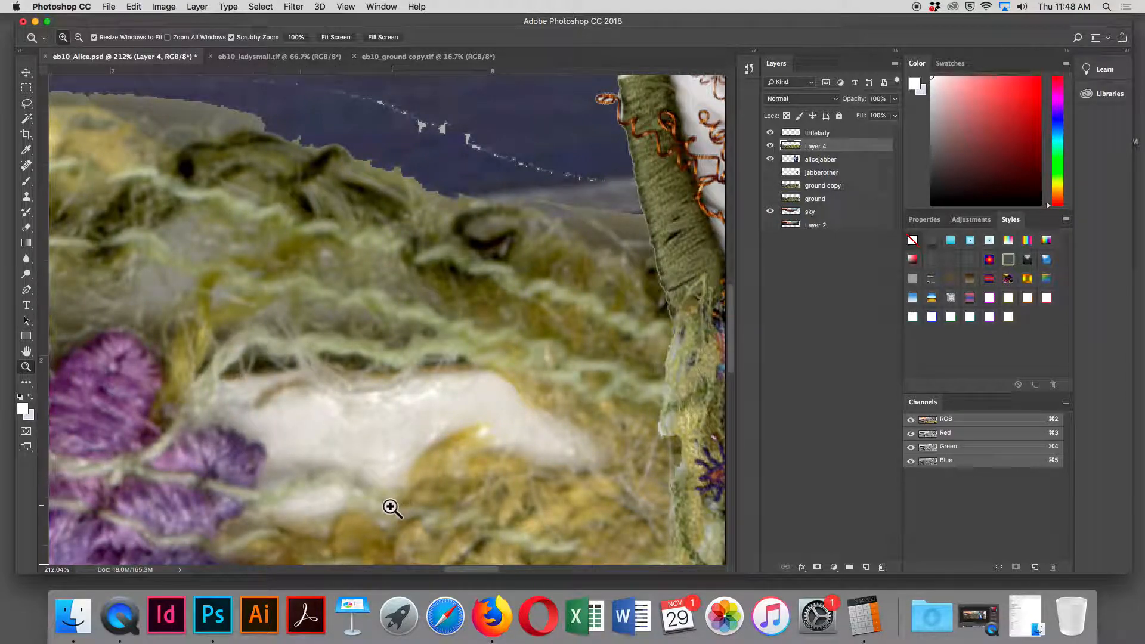
click(27, 228)
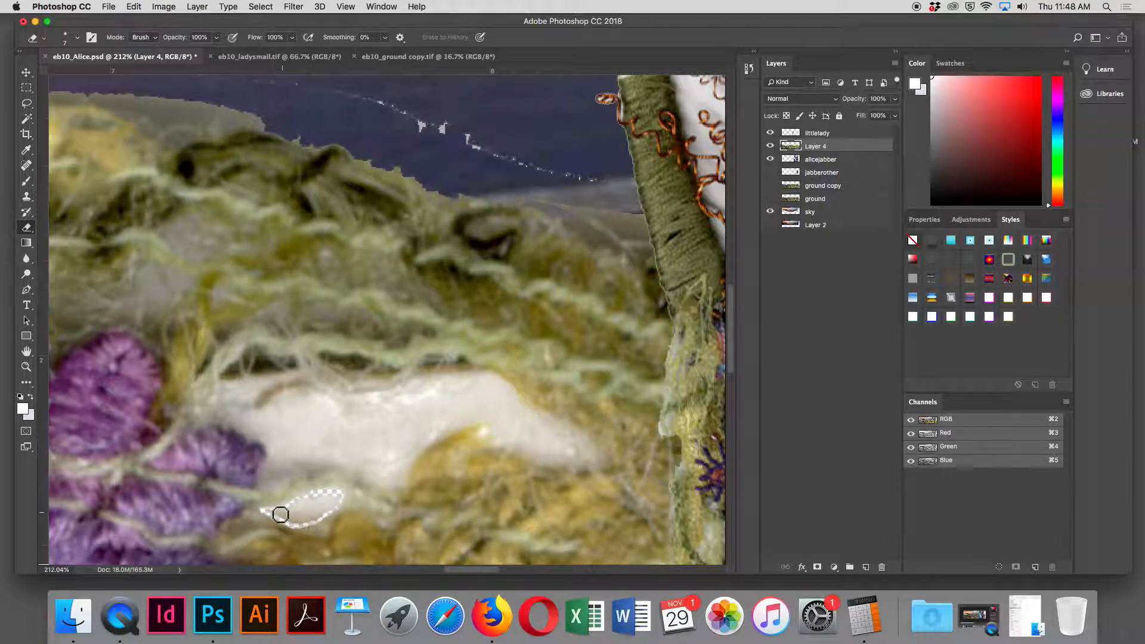
drag(281, 515, 311, 512)
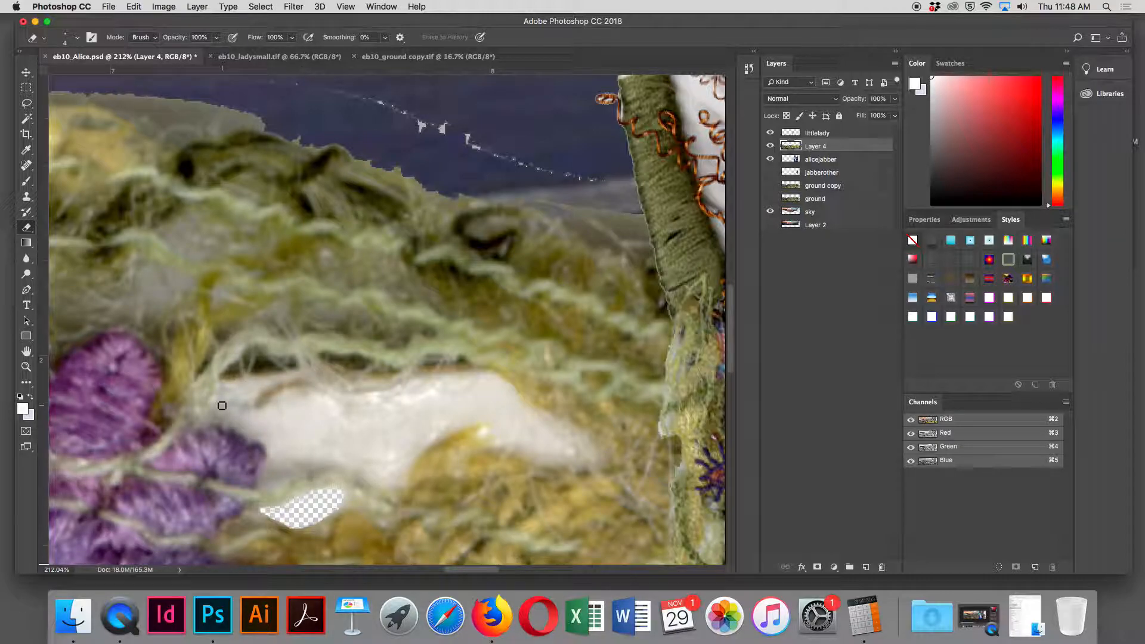
Step: Try the Background Eraser at 50% tolerance, with a sampled dark yarn colour, on the upper edge of the larger white patch beside the purple flower
key(super+1)
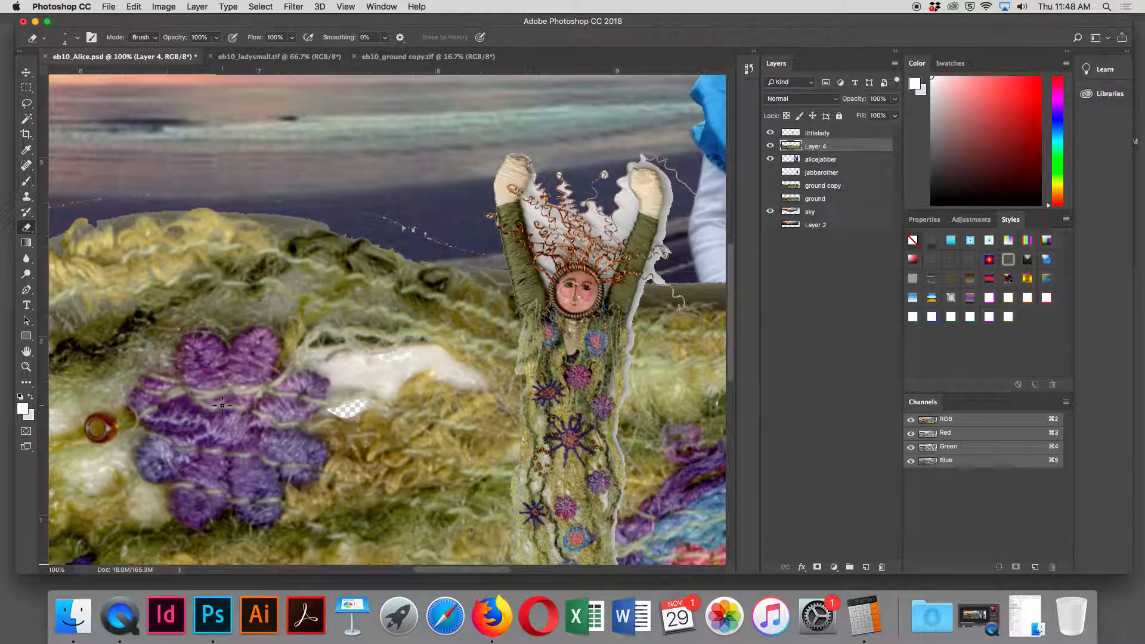
click(26, 227)
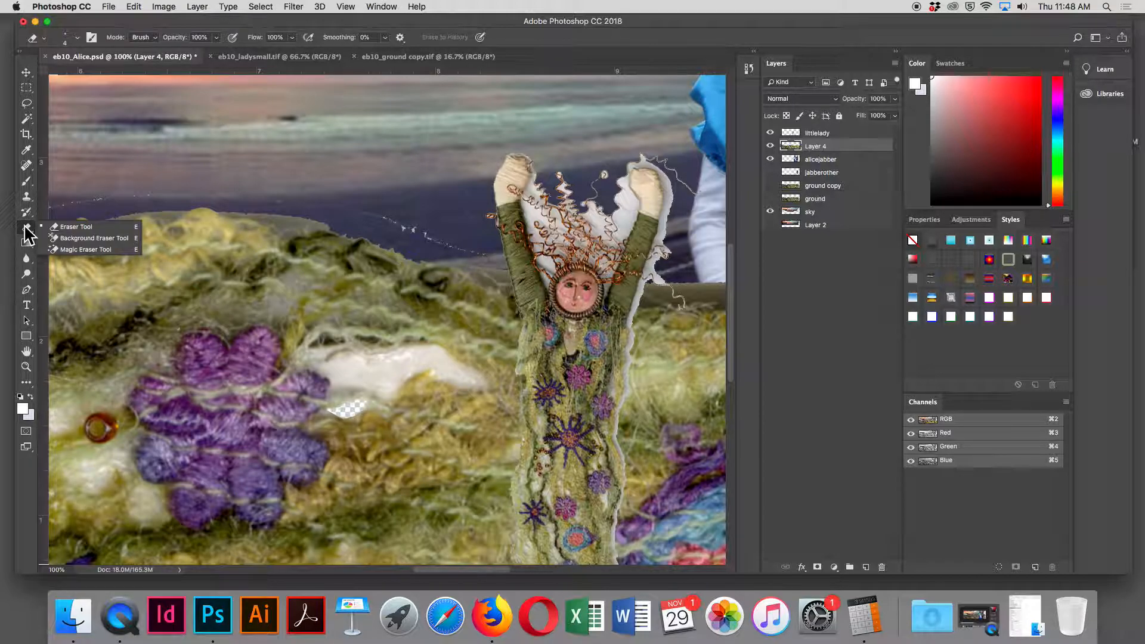
click(70, 236)
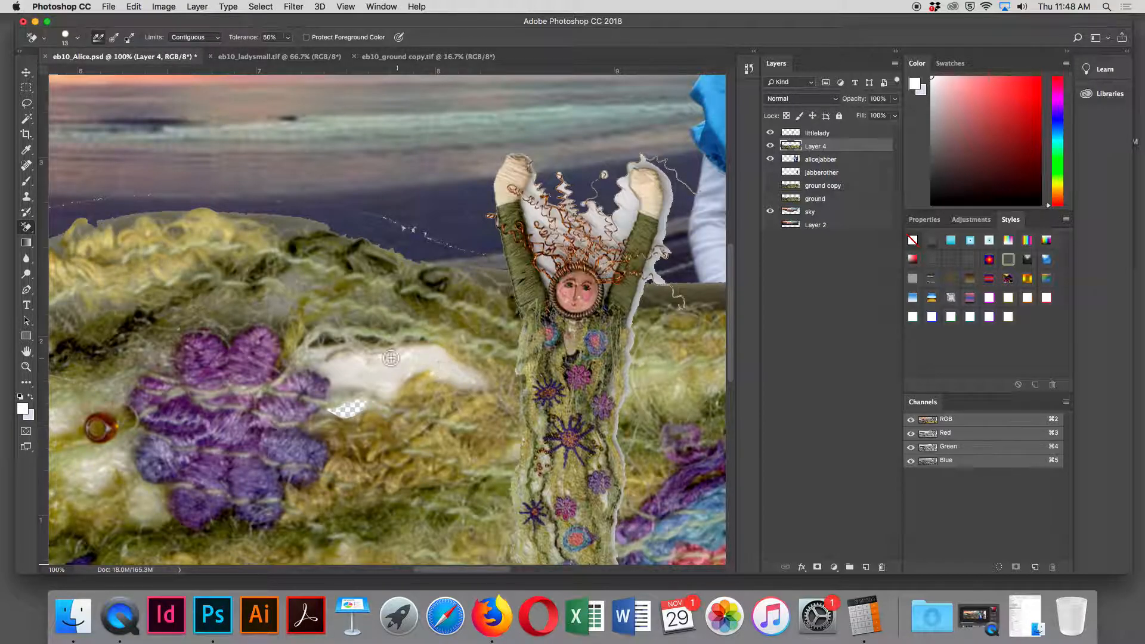
alt+click(333, 352)
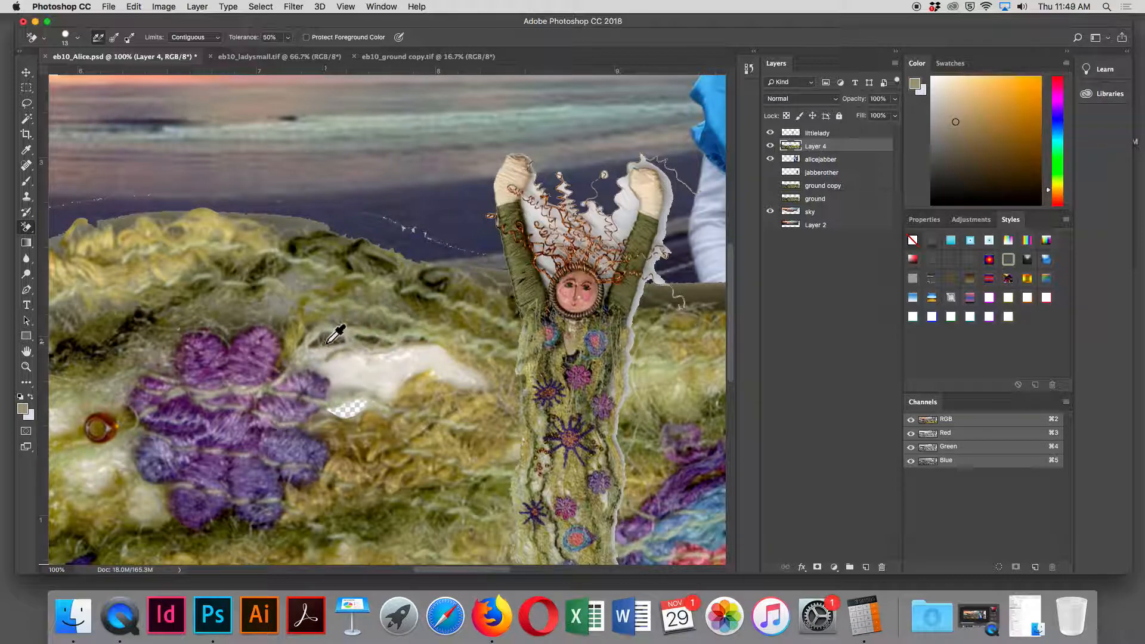
alt+click(327, 343)
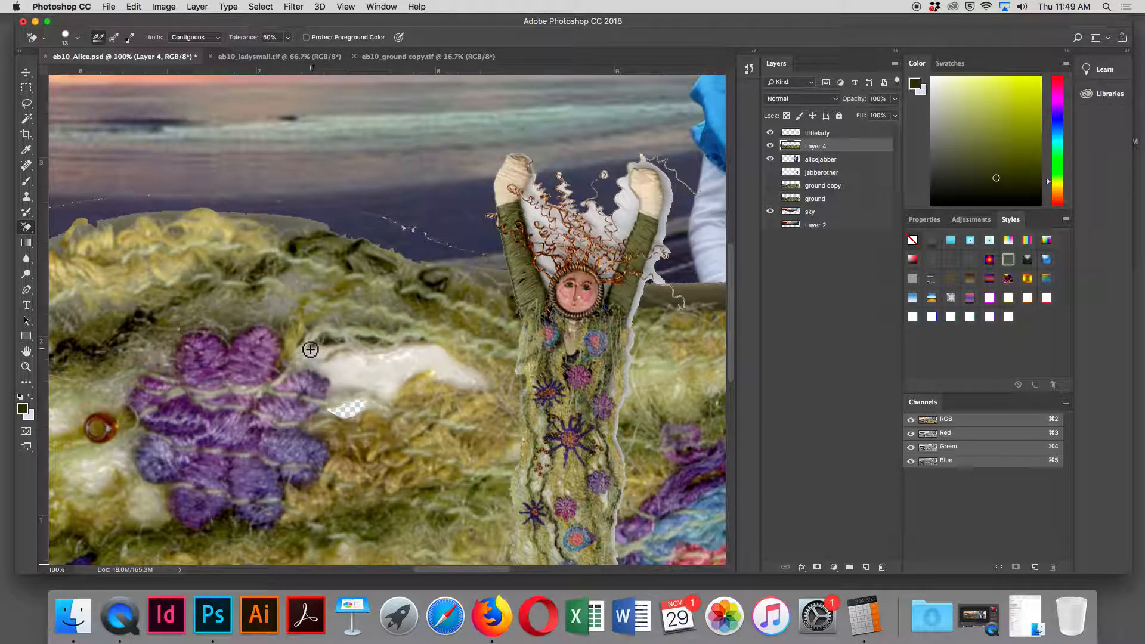
alt+click(337, 352)
alt+click(327, 343)
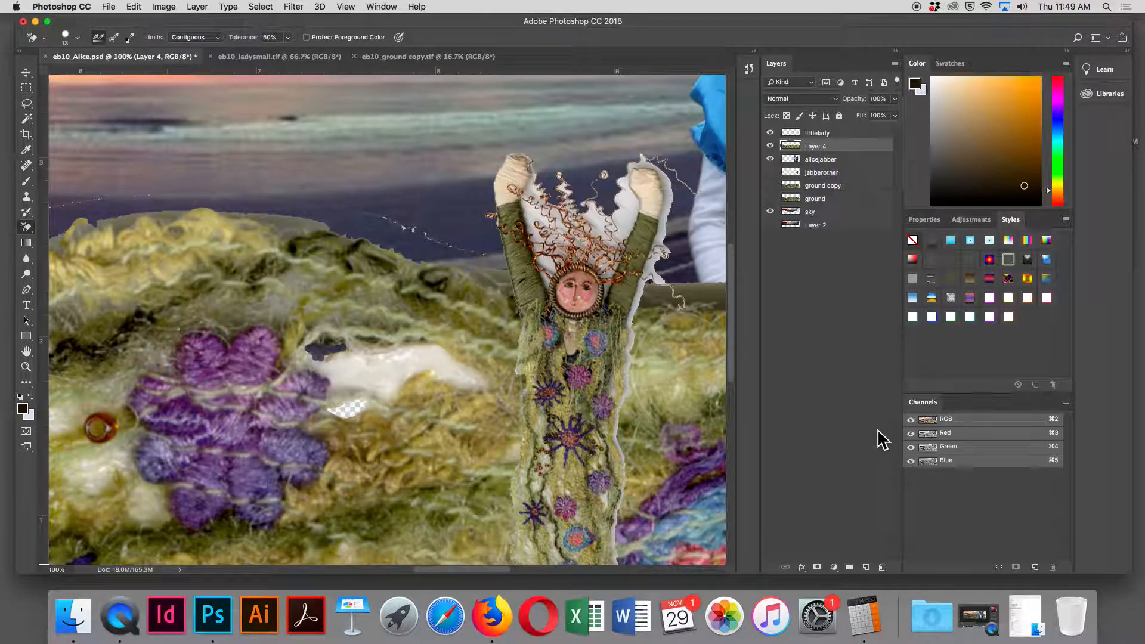
key(super+equal)
key(super+equal)
key(super+equal)
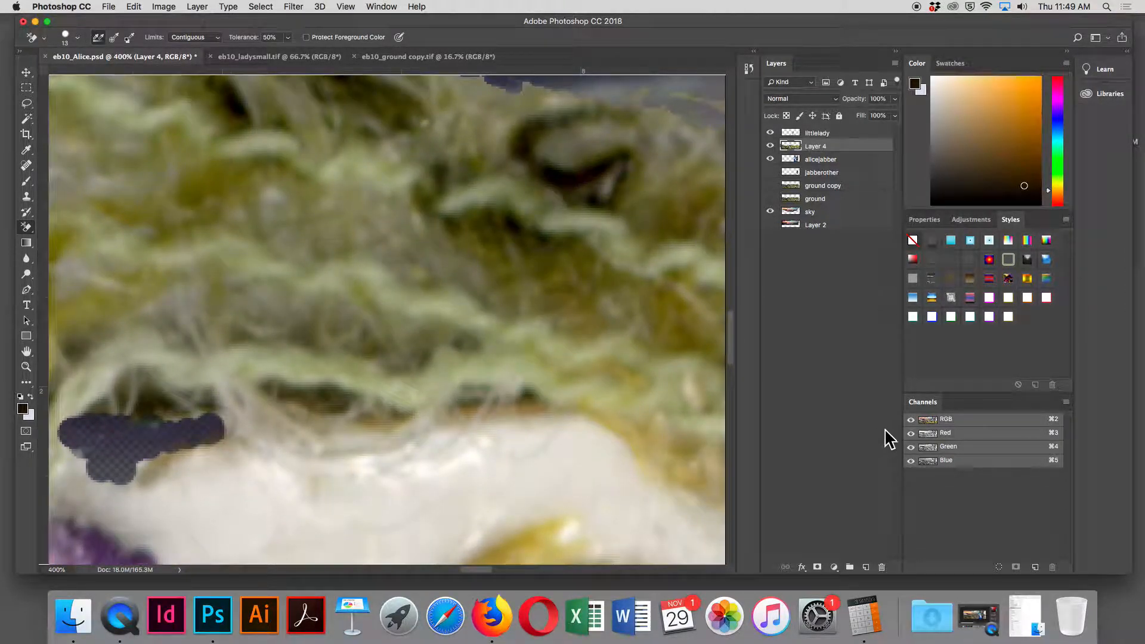
key(super+z)
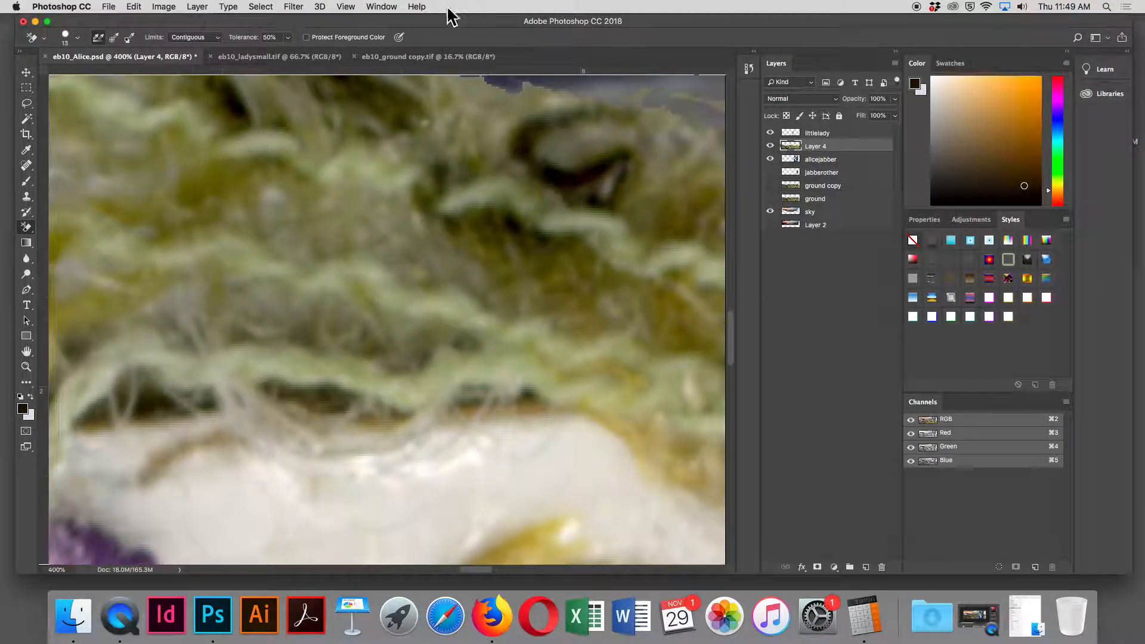
Step: Set the Background Eraser's hardness to 38% and erase along the upper edge of the larger white patch beneath the yarn
click(77, 39)
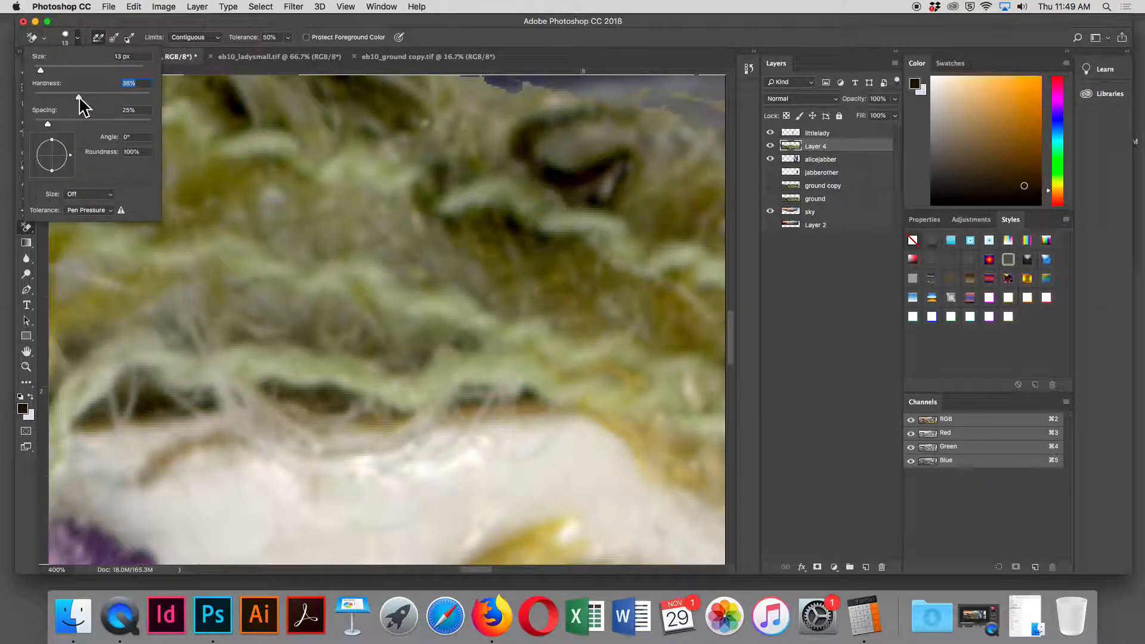
click(120, 454)
mouse_move(120, 454)
mouse_down()
mouse_move(212, 429)
mouse_move(135, 440)
mouse_move(82, 465)
mouse_move(101, 449)
mouse_move(85, 450)
mouse_move(78, 468)
mouse_move(125, 462)
mouse_move(125, 473)
mouse_move(156, 445)
mouse_move(138, 461)
mouse_move(161, 468)
mouse_up()
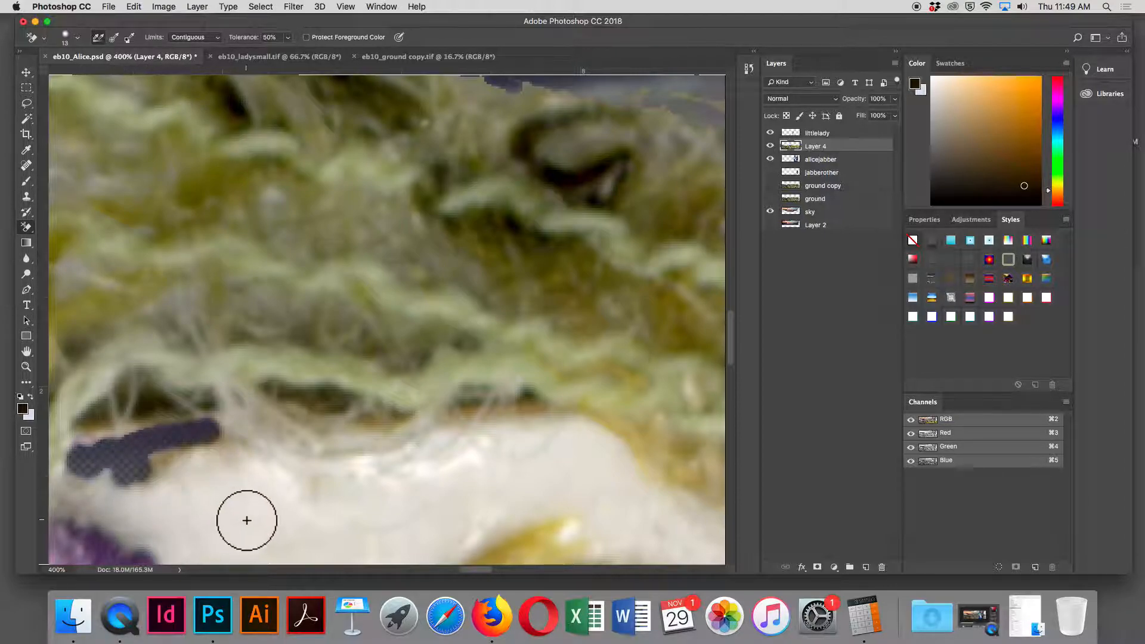
mouse_move(579, 440)
mouse_down()
mouse_move(612, 453)
mouse_move(578, 430)
mouse_move(485, 429)
mouse_move(583, 425)
mouse_move(625, 476)
mouse_move(570, 450)
mouse_move(491, 445)
mouse_move(576, 456)
mouse_move(611, 477)
mouse_move(465, 443)
mouse_move(475, 432)
mouse_move(447, 437)
mouse_up()
mouse_move(424, 453)
mouse_down()
mouse_move(210, 436)
mouse_move(395, 477)
mouse_move(284, 449)
mouse_move(432, 475)
mouse_move(517, 455)
mouse_move(443, 455)
mouse_move(417, 470)
mouse_move(536, 462)
mouse_move(590, 474)
mouse_move(409, 477)
mouse_move(322, 455)
mouse_move(387, 483)
mouse_move(501, 483)
mouse_up()
key(super+1)
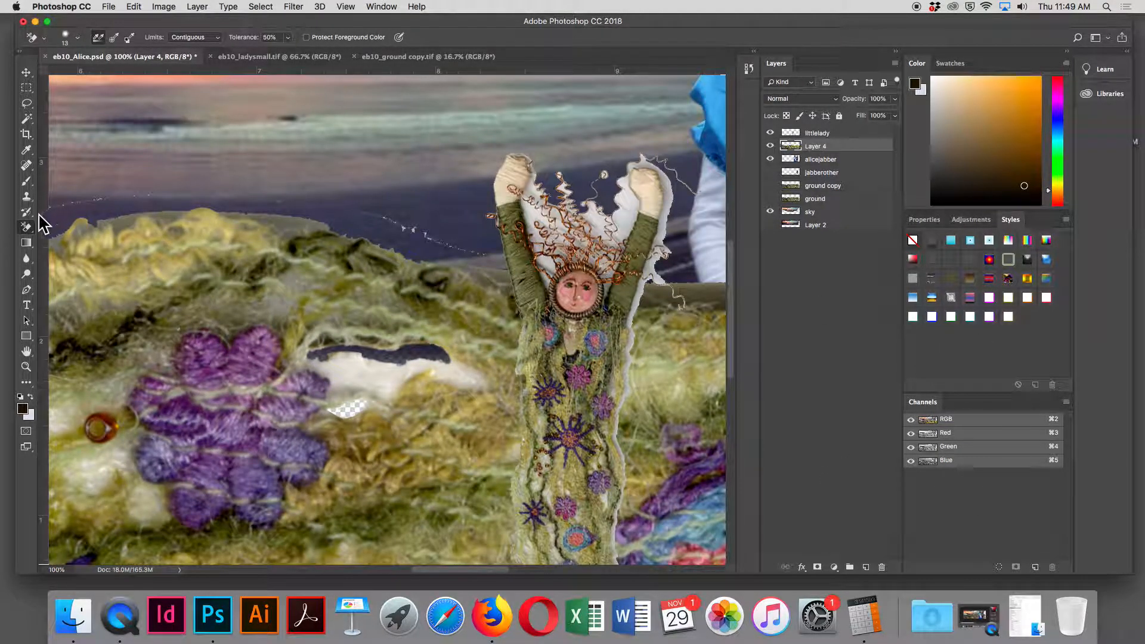
Step: Erase the rest of the larger white patch beside the purple flower with the regular Eraser, adjusting its size to fit the yarn edges
click(26, 228)
click(76, 226)
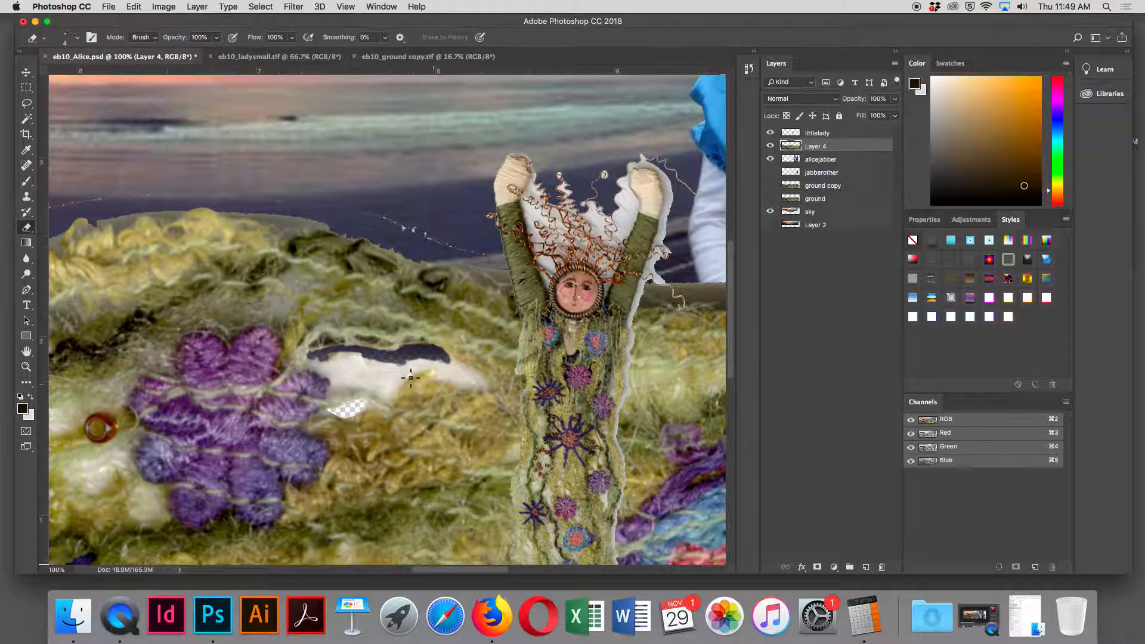
key(bracketright)
key(bracketright)
key(bracketright)
key(bracketleft)
key(bracketleft)
drag(322, 371, 337, 362)
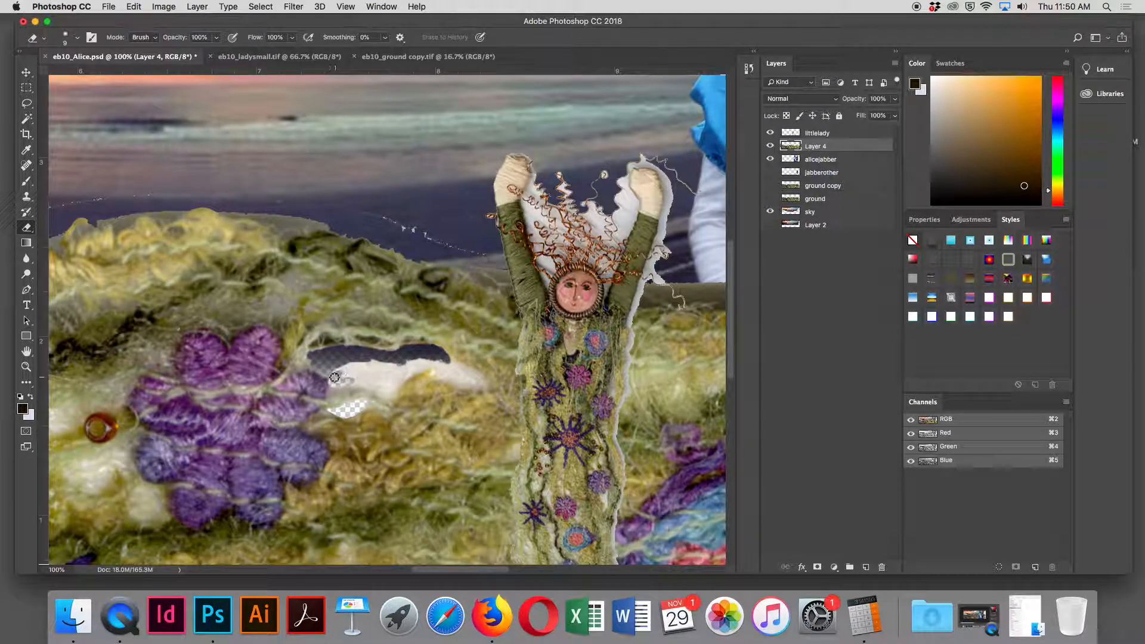
mouse_move(346, 375)
mouse_down()
mouse_move(380, 364)
mouse_move(347, 372)
mouse_move(388, 378)
mouse_move(428, 359)
mouse_move(483, 376)
mouse_move(447, 361)
mouse_move(439, 370)
mouse_move(477, 381)
mouse_move(364, 364)
mouse_up()
key(bracketleft)
key(bracketleft)
key(bracketleft)
key(bracketleft)
key(bracketleft)
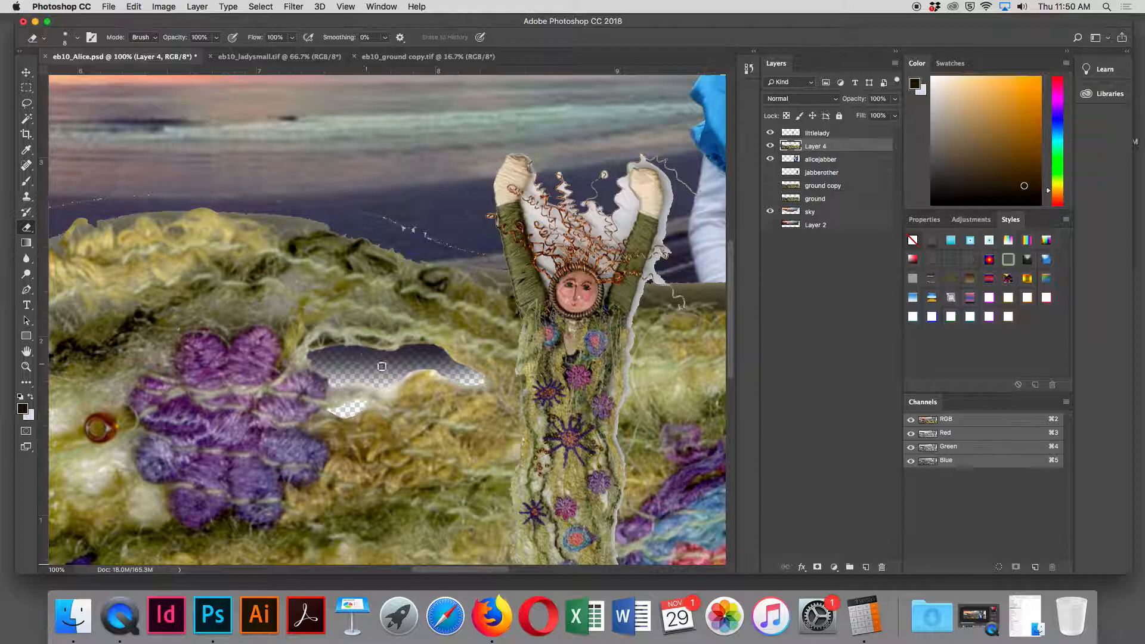
Step: Select the white area between the doll's wire hair and right-hand arm on the littlelady layer with the Magic Wand and delete it
click(27, 119)
click(625, 207)
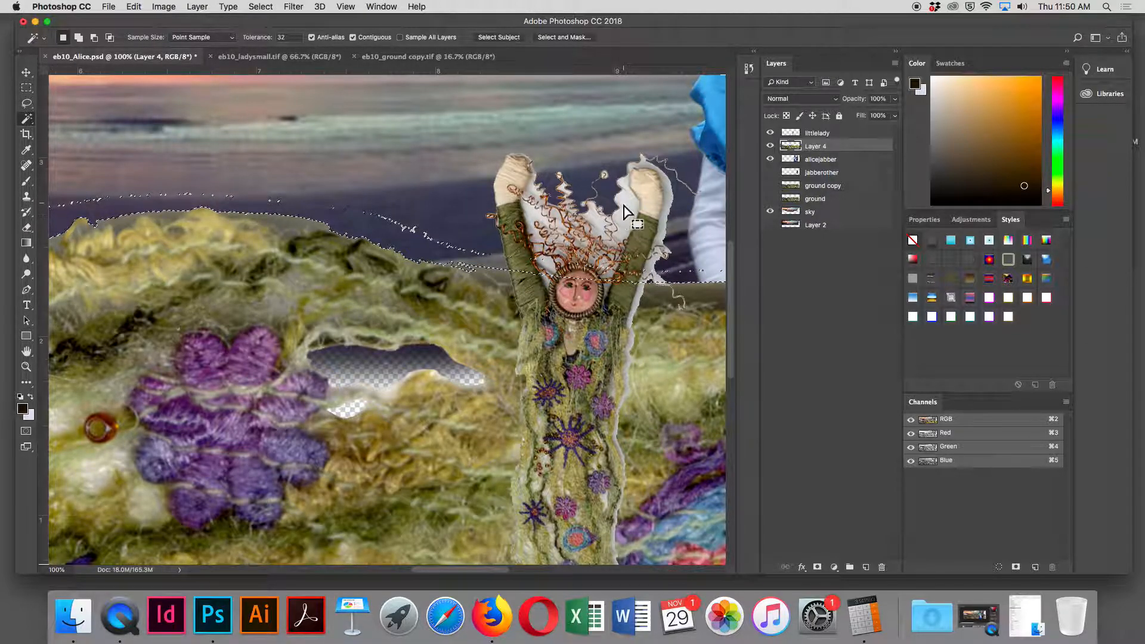
click(823, 132)
click(628, 223)
key(shift)
shift+click(628, 219)
key(Delete)
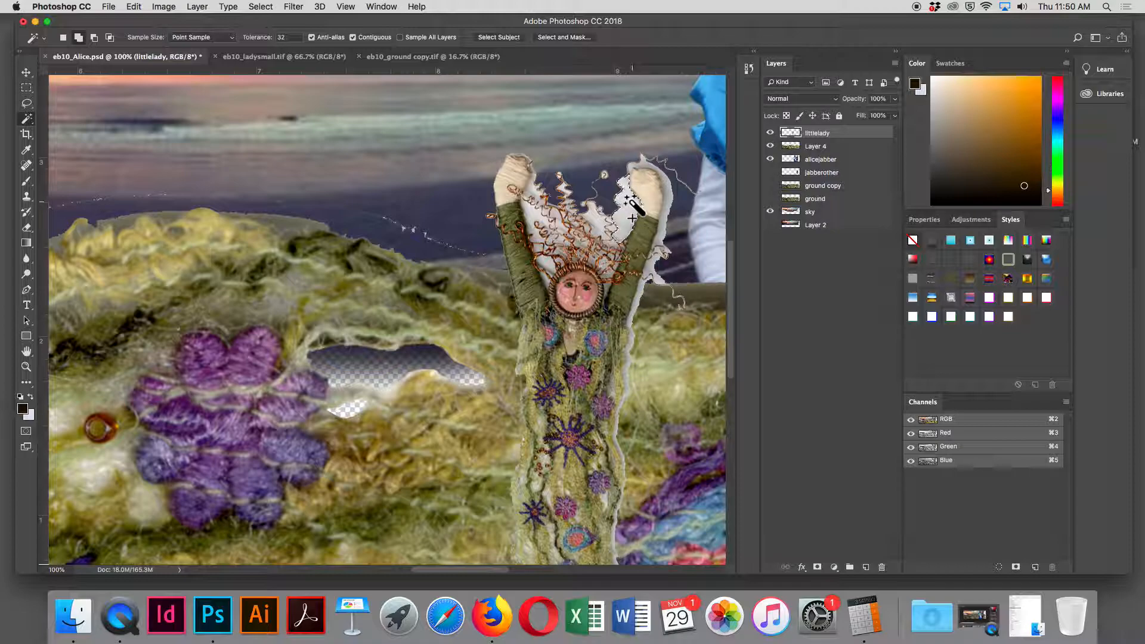
Step: Delete the white fringe outside the doll's right-hand fist, arm and body using Magic Wand selections
shift+click(667, 197)
key(Delete)
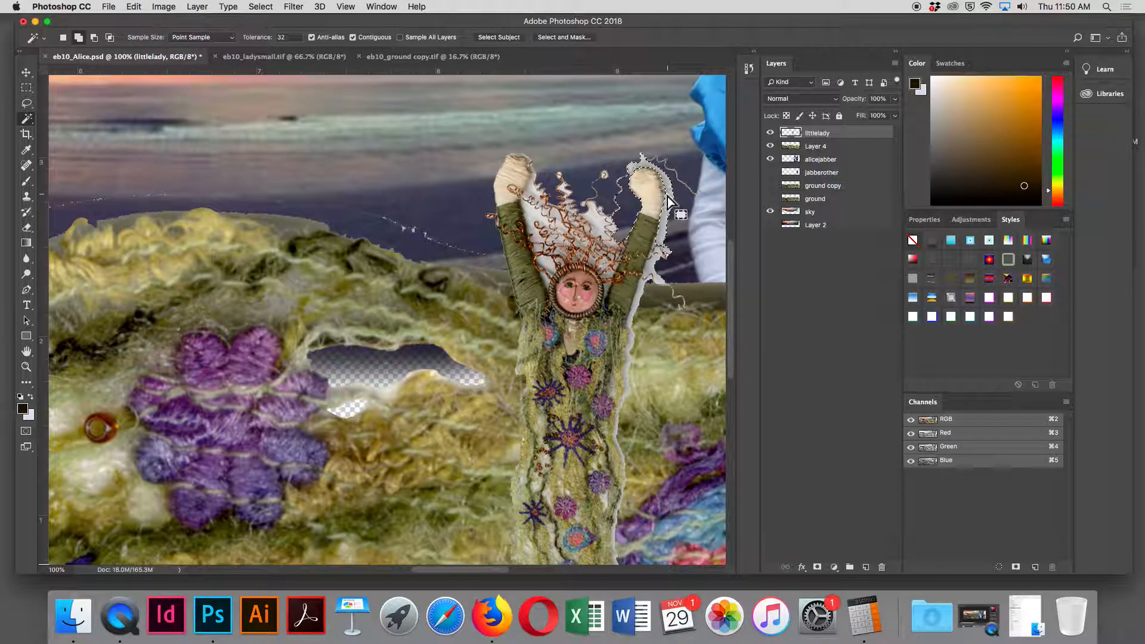
key(shift)
shift+click(651, 266)
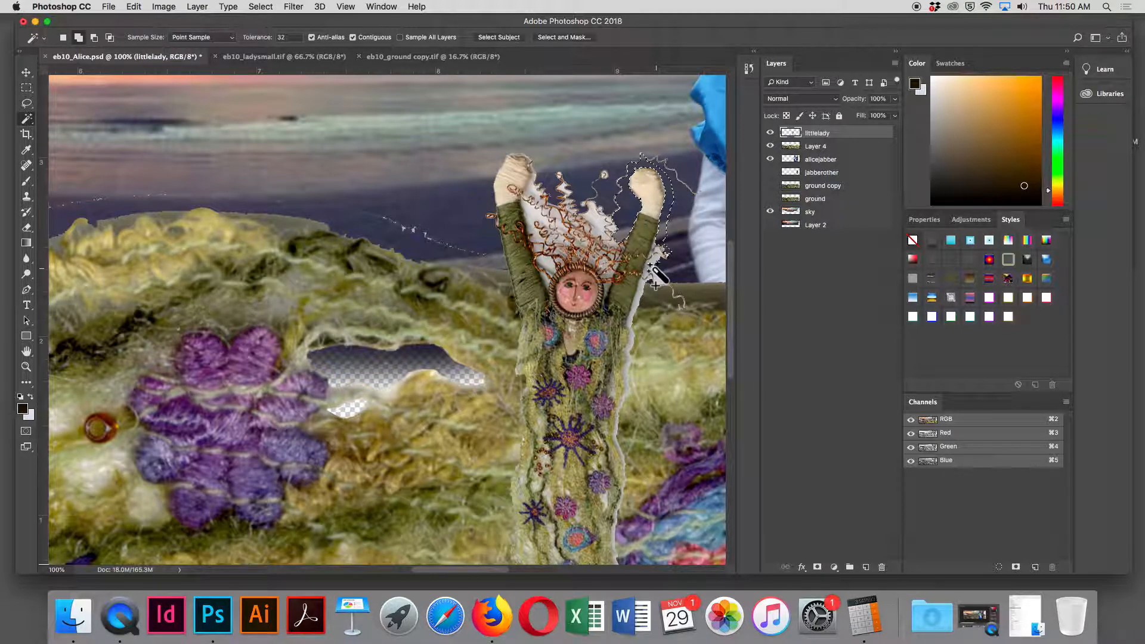
key(Delete)
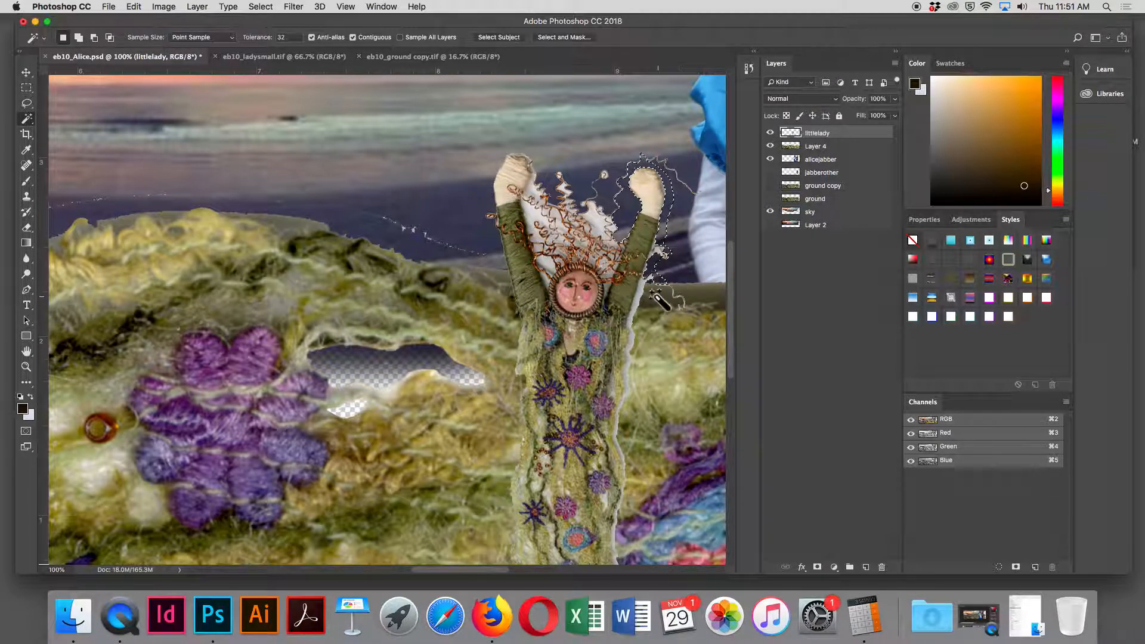
click(643, 289)
key(Delete)
Step: Delete the white gaps beside the doll's face, along the inside of the left-hand arm and among the wire hair using Magic Wand selections
click(545, 263)
key(Delete)
click(539, 222)
key(Delete)
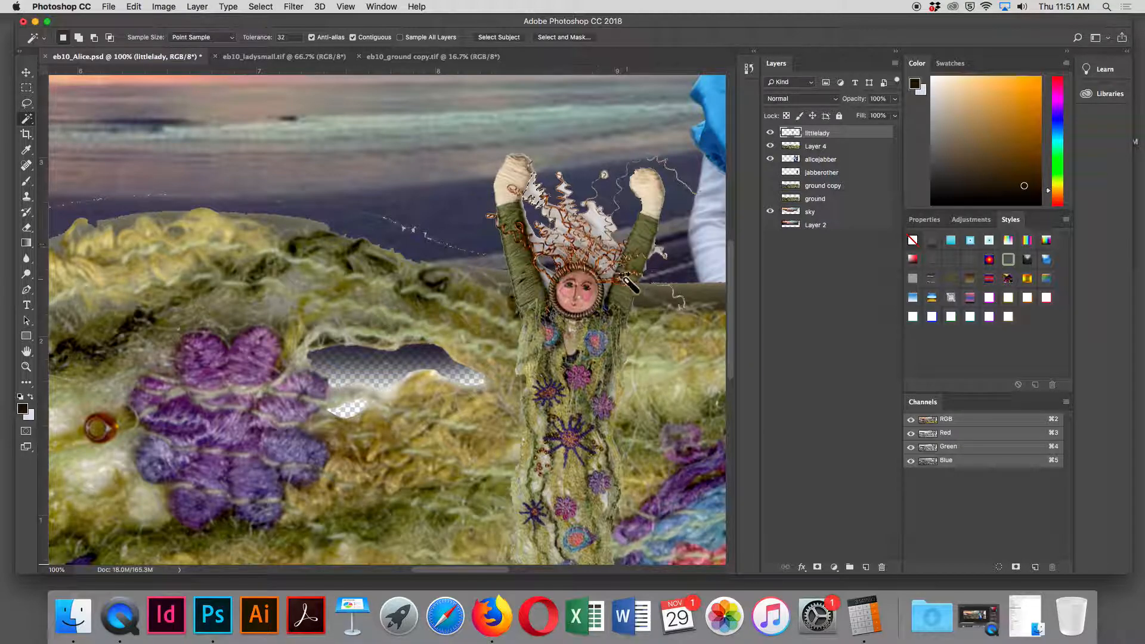
key(Delete)
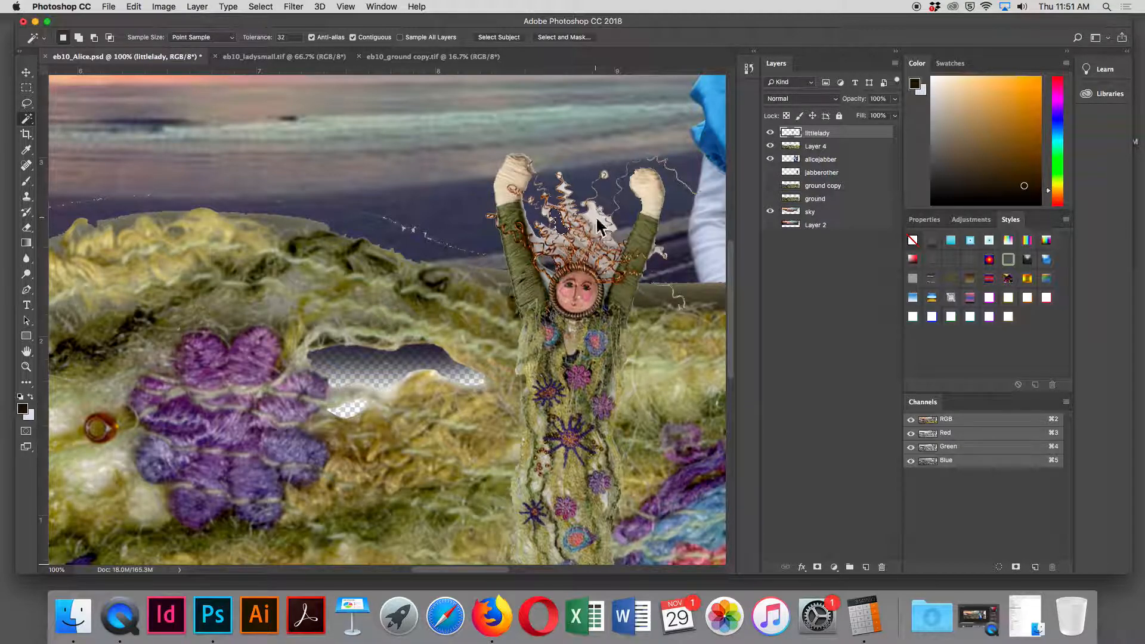
click(561, 186)
key(Delete)
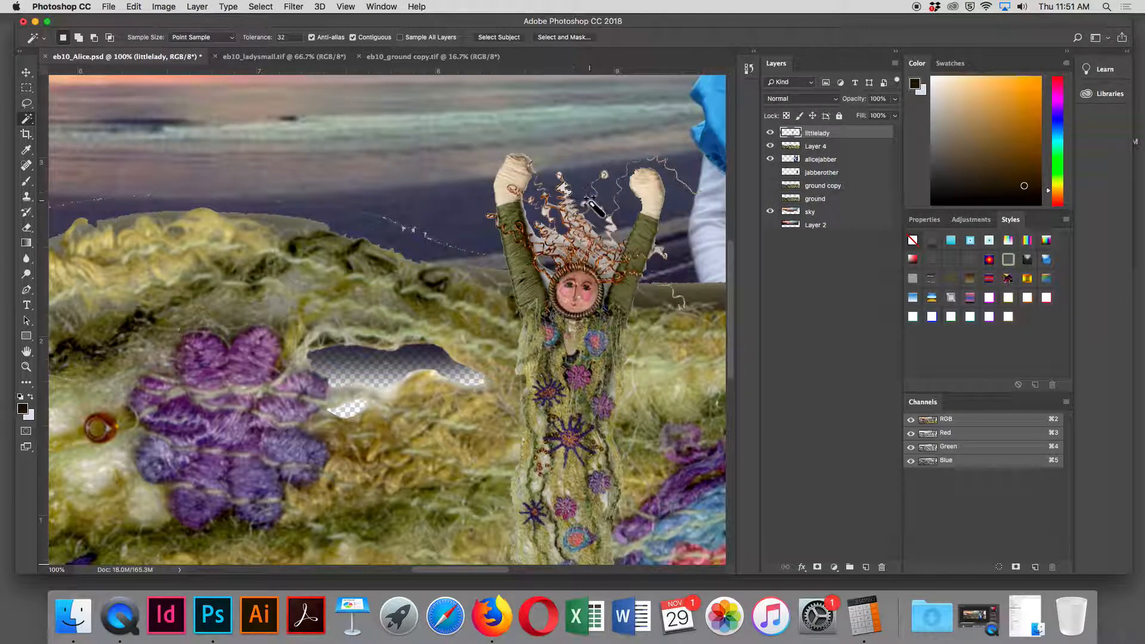
click(571, 242)
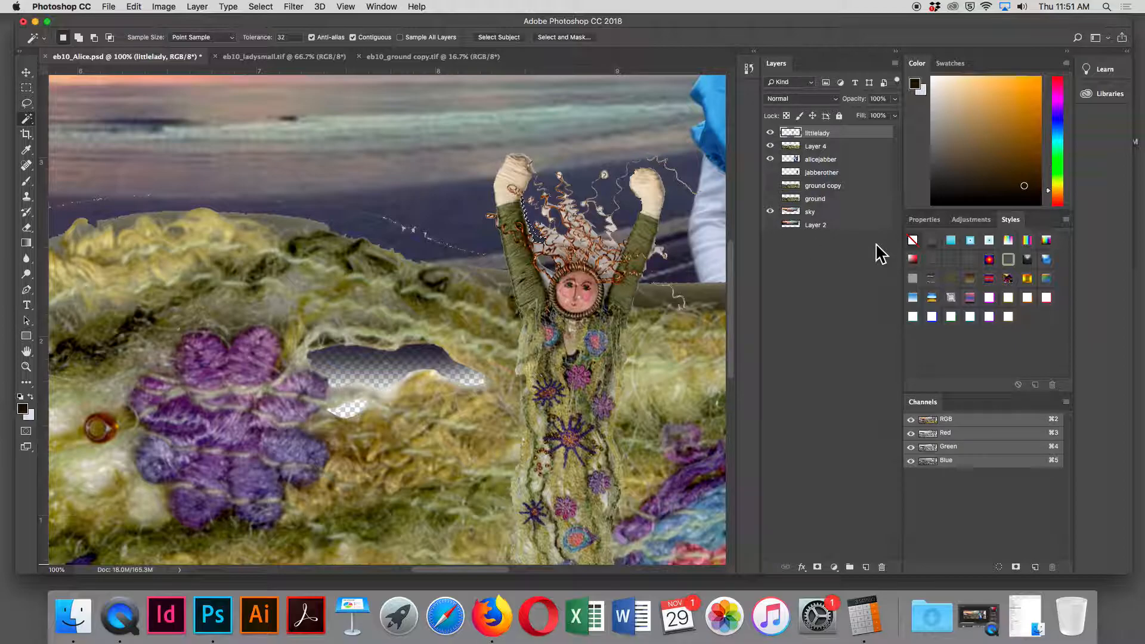
Step: Examine the remaining white around the doll's wire hair up close and clear the active selection
key(super+minus)
key(super+minus)
key(super+minus)
key(super+plus)
key(super+plus)
key(super+plus)
key(super+plus)
key(super+plus)
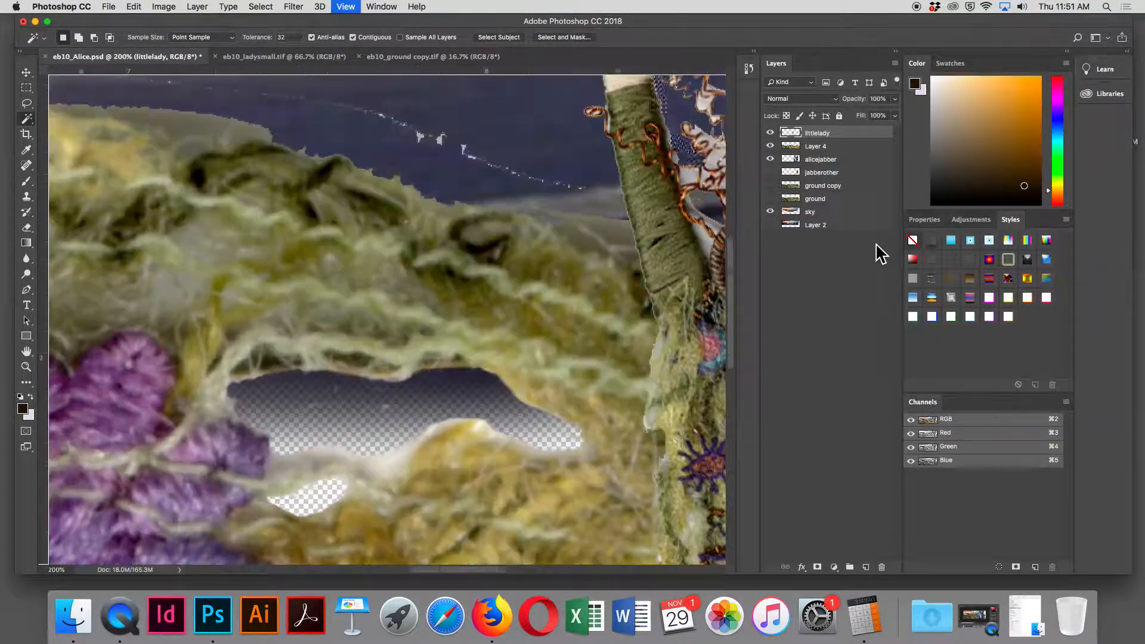
key(super+plus)
scroll(3, 258, up, 10)
scroll(3, 258, right, 4)
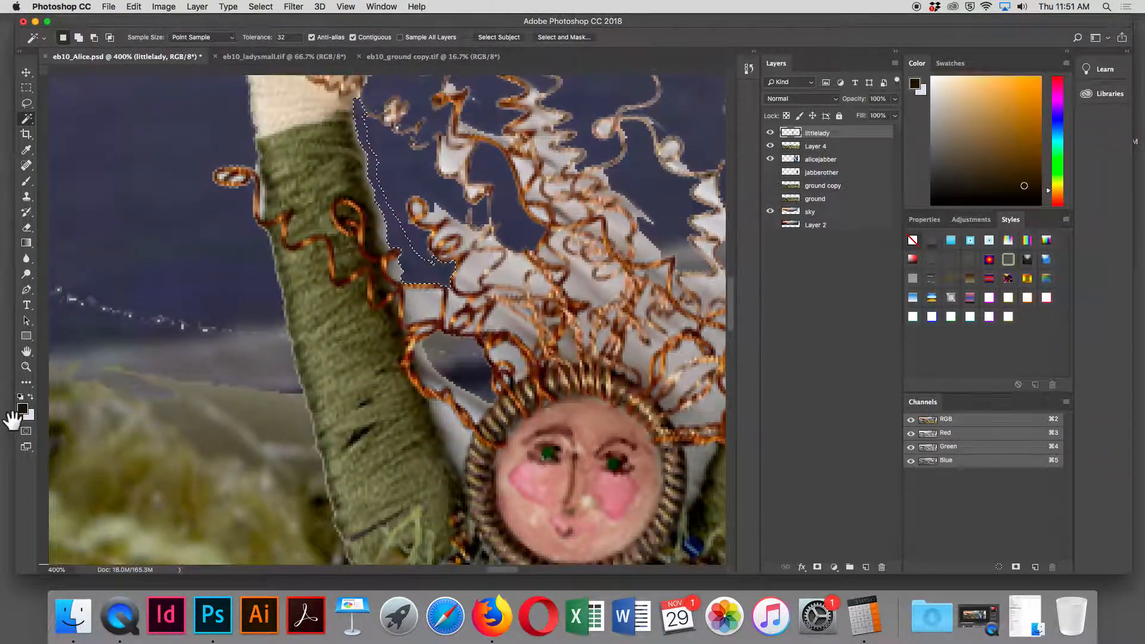
drag(544, 301, 471, 471)
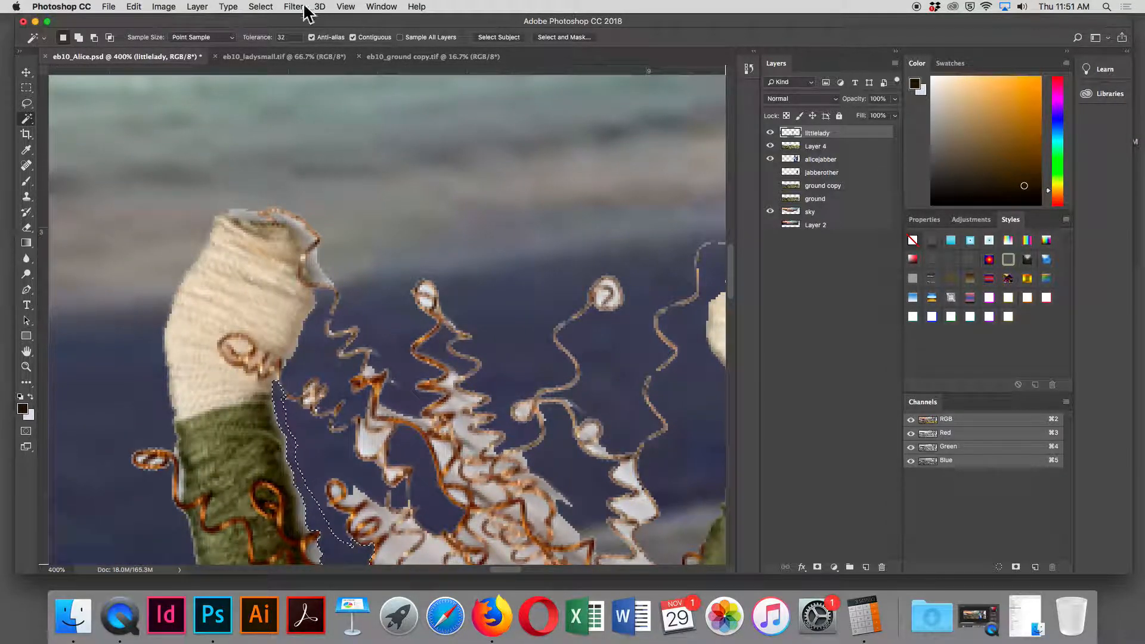
click(260, 7)
click(272, 35)
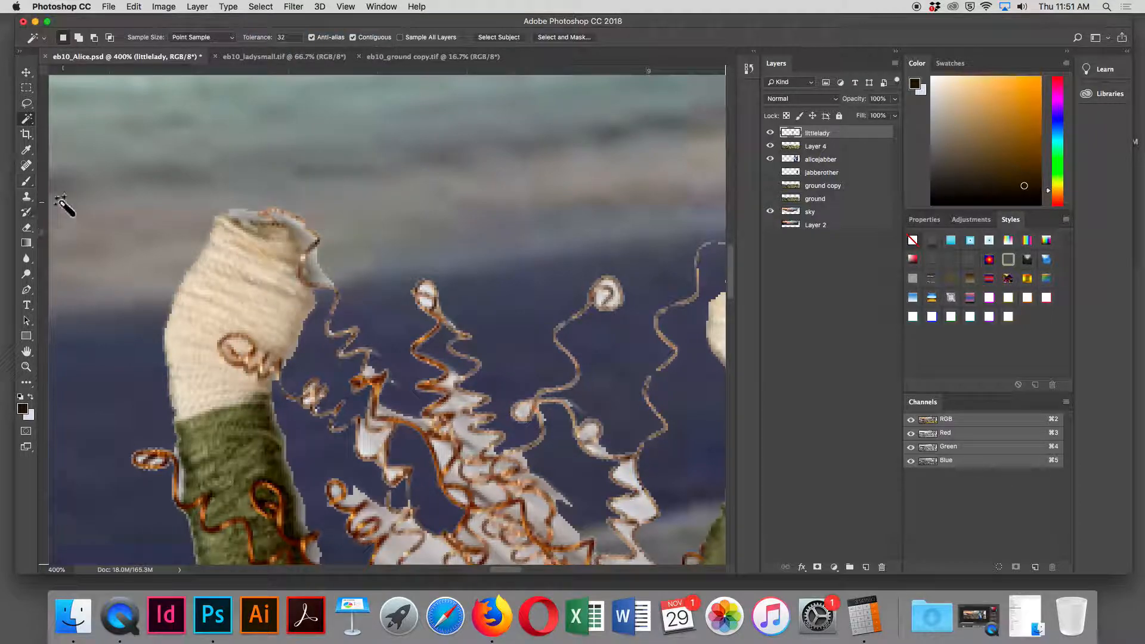
Step: Reduce the Eraser to size 2 for the fine wire hair on the littlelady layer and check the doll within the composition
click(27, 229)
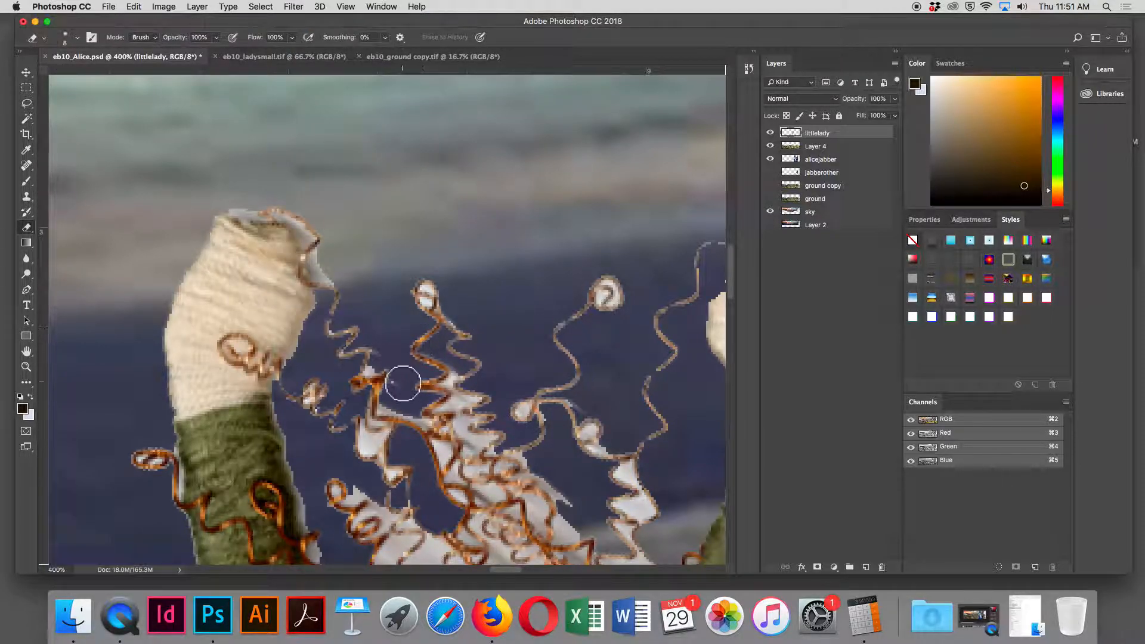
key(bracketleft)
key(bracketleft)
key(bracketleft)
key(bracketleft)
key(bracketleft)
key(bracketleft)
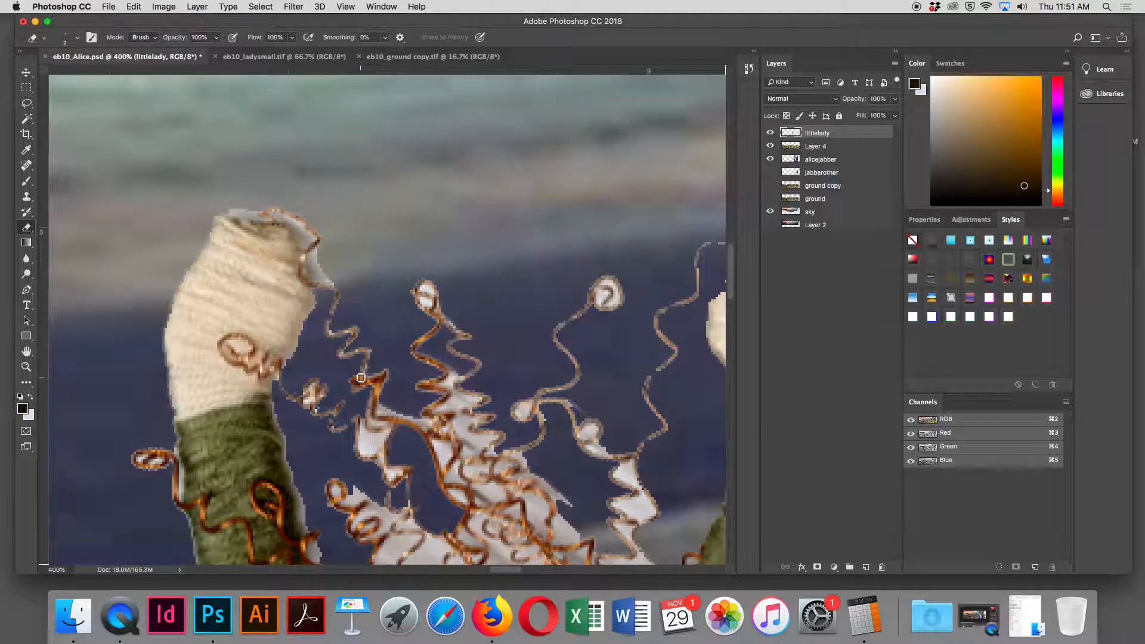
key(super+minus)
key(super+minus)
key(super+minus)
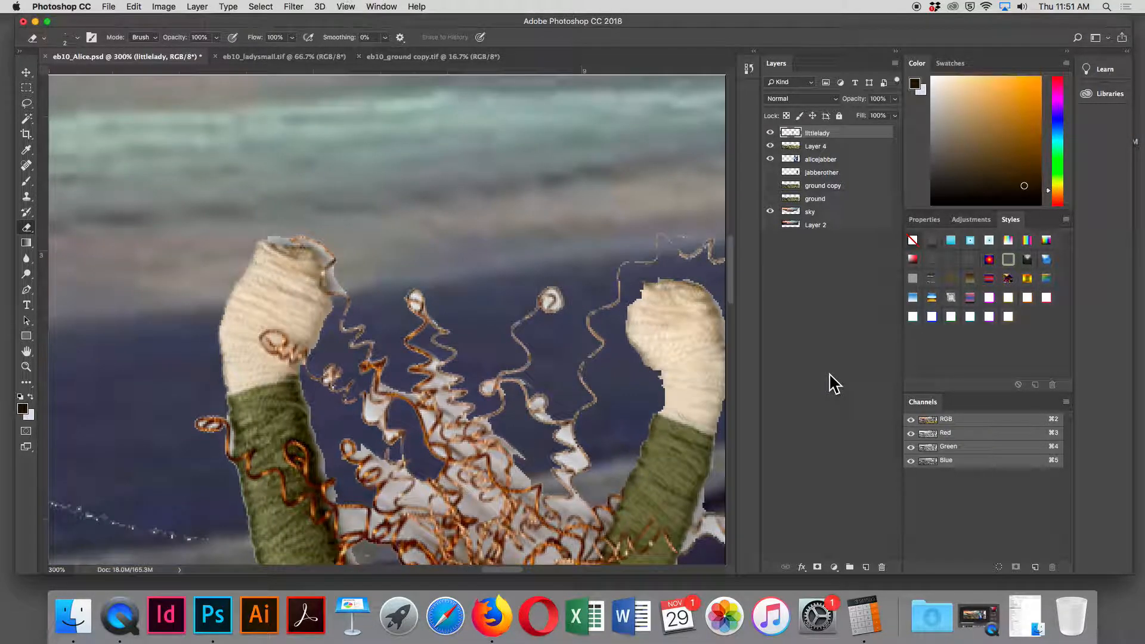
key(super+minus)
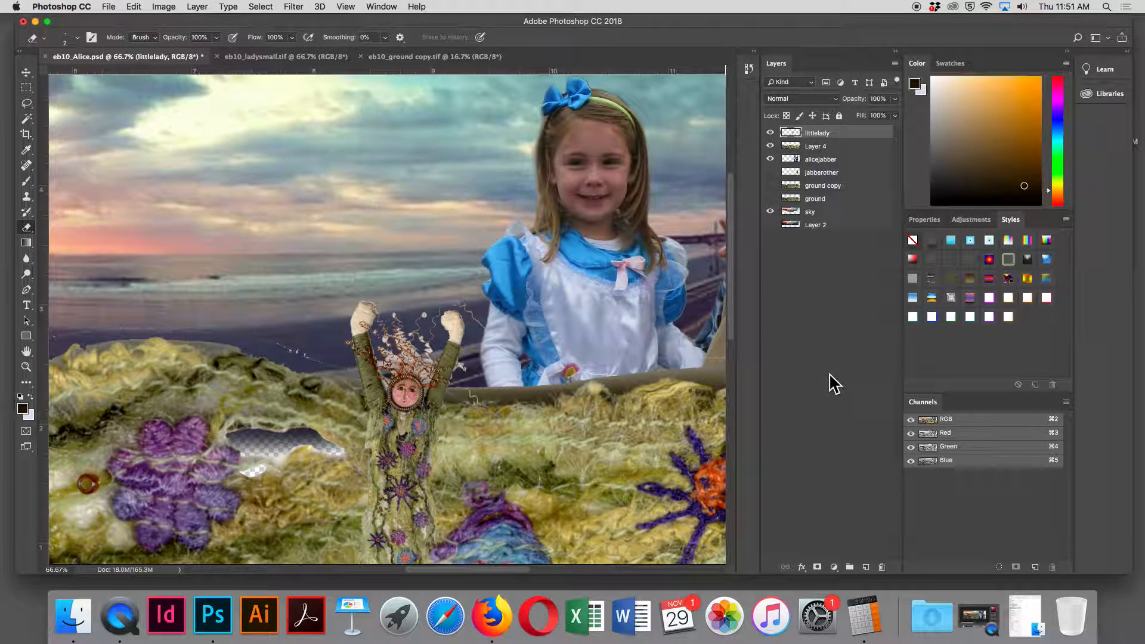